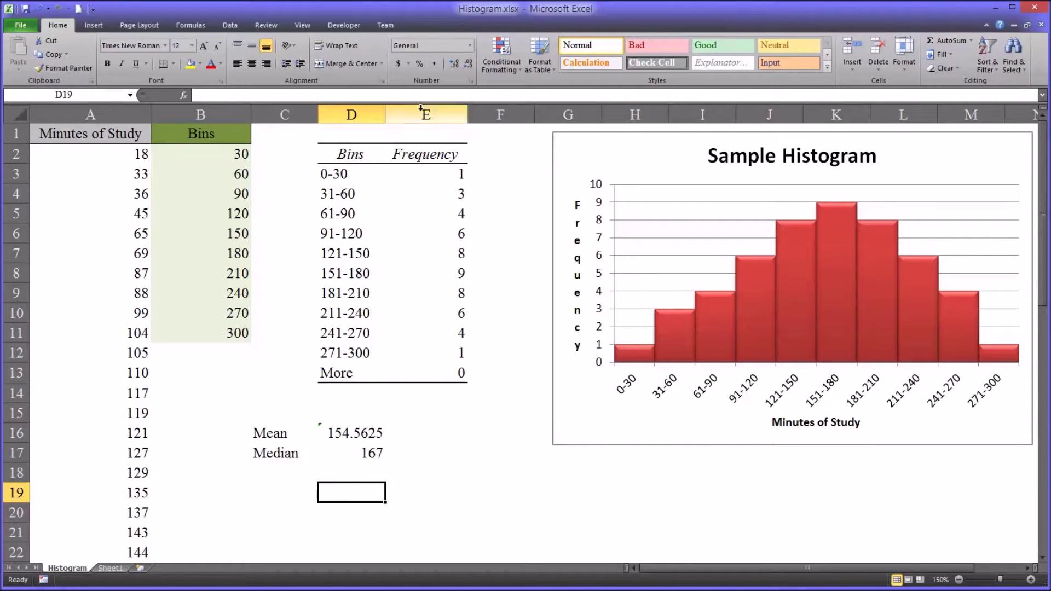
# Switch to the Data ribbon tab so the Data Analysis button is available.
pyautogui.click(229, 25)
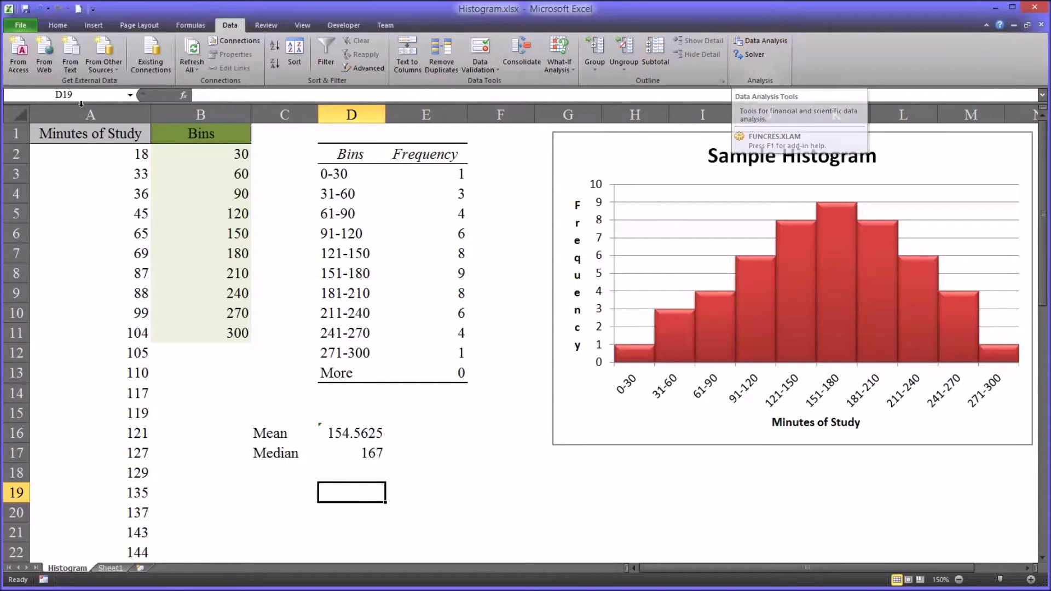
pyautogui.click(21, 26)
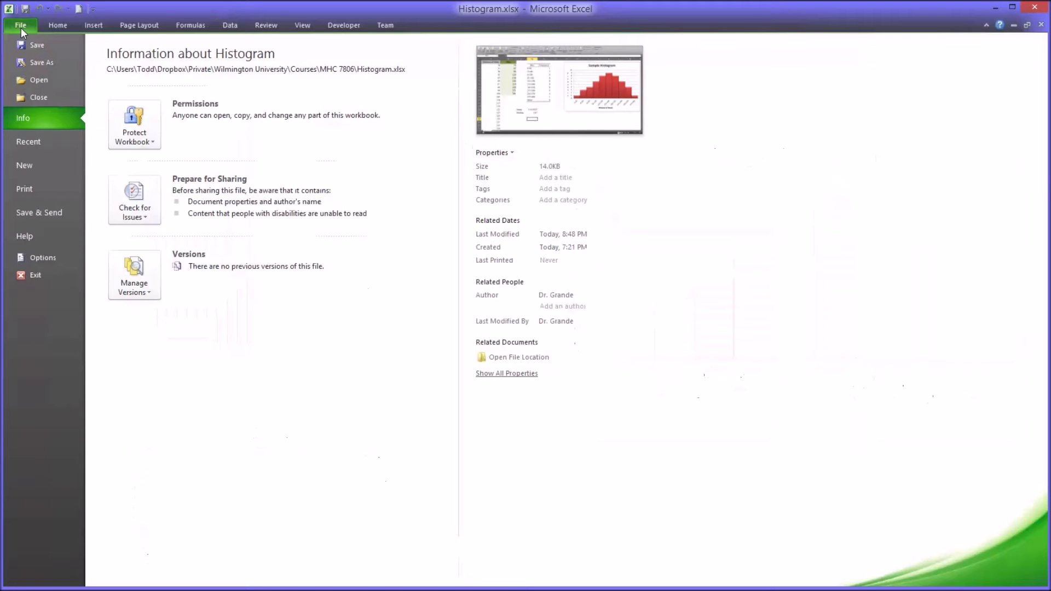
pyautogui.click(35, 254)
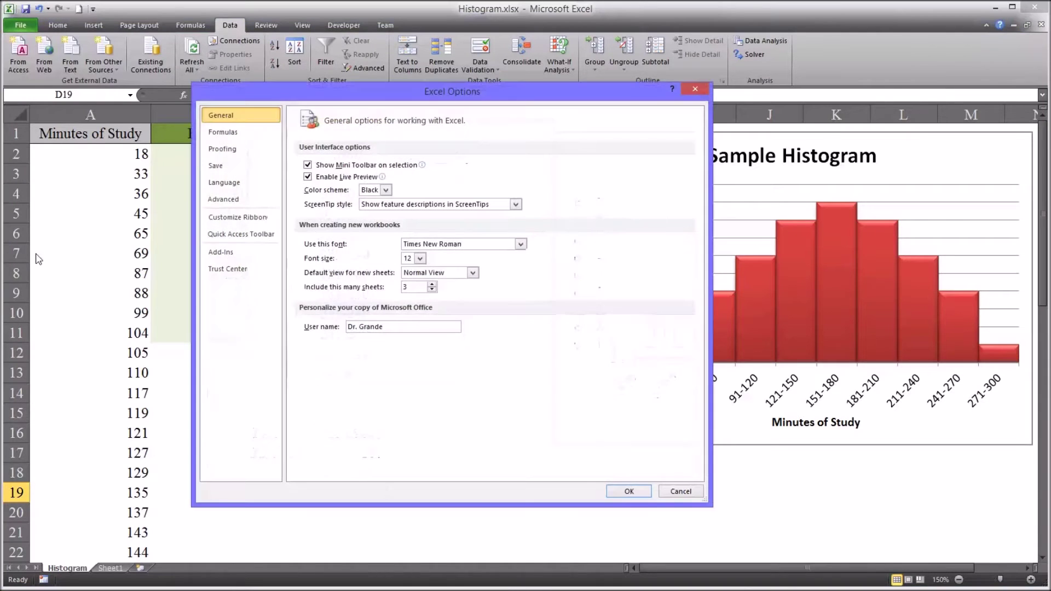
pyautogui.click(222, 253)
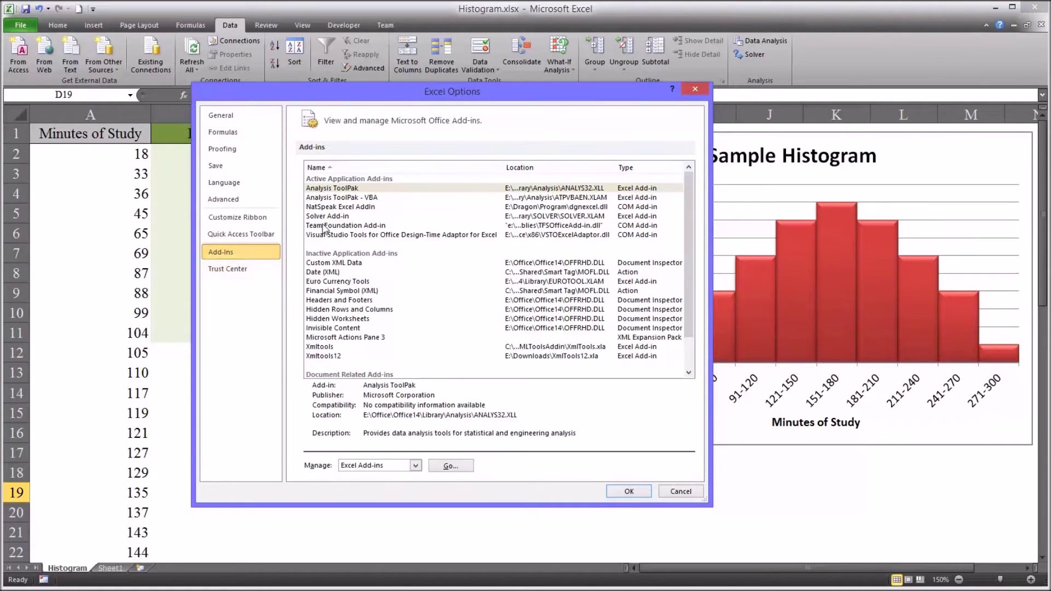
pyautogui.click(335, 189)
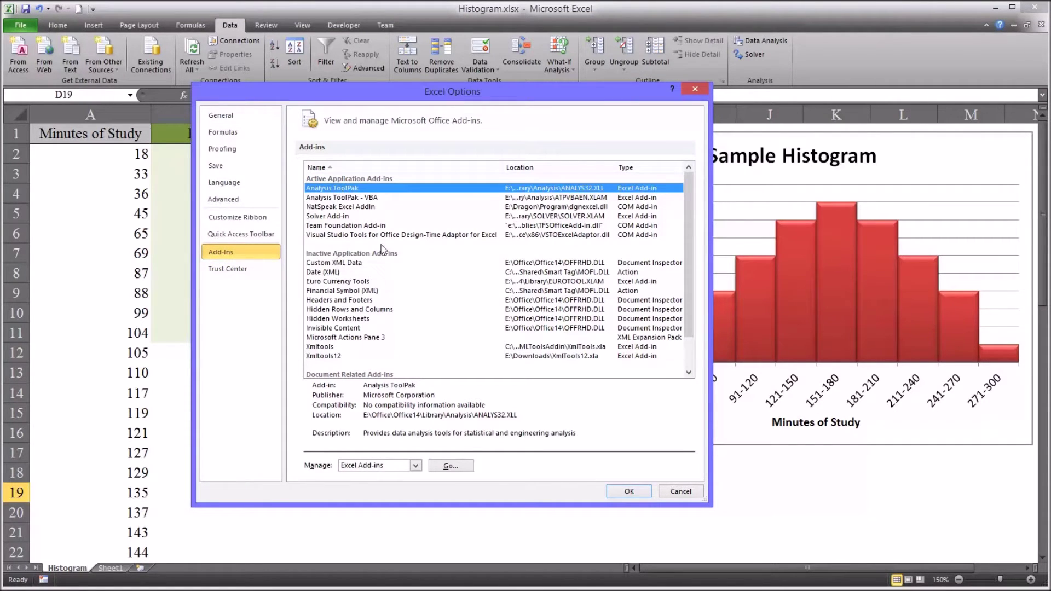
pyautogui.click(416, 466)
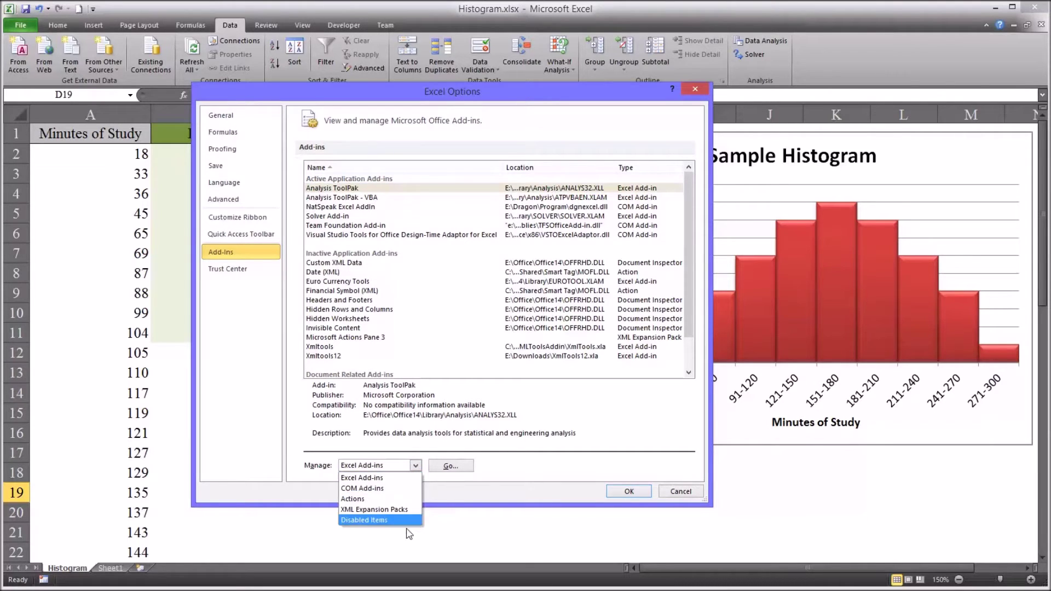
pyautogui.click(417, 468)
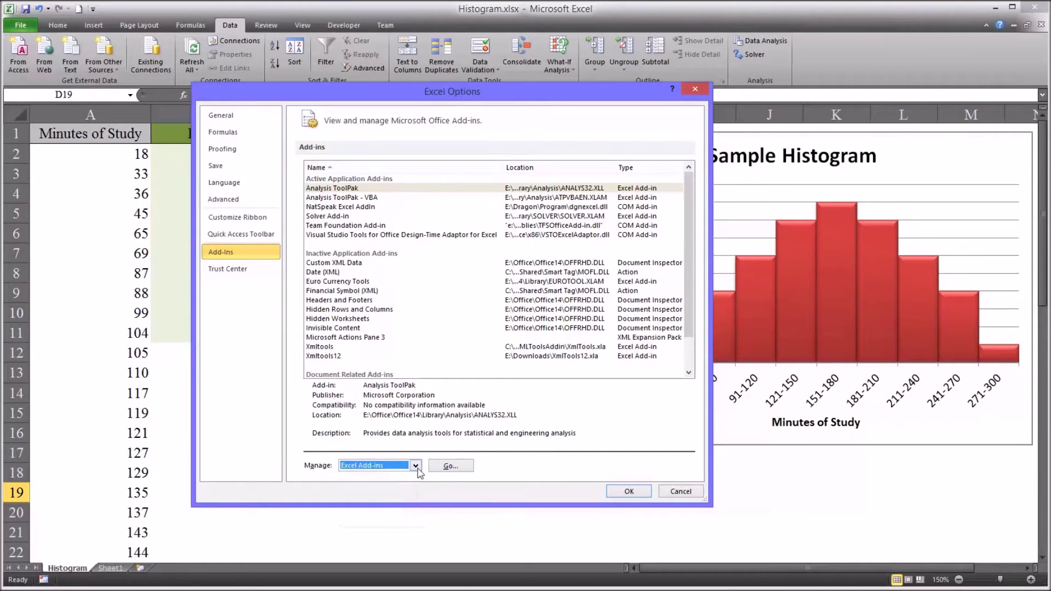
pyautogui.click(455, 467)
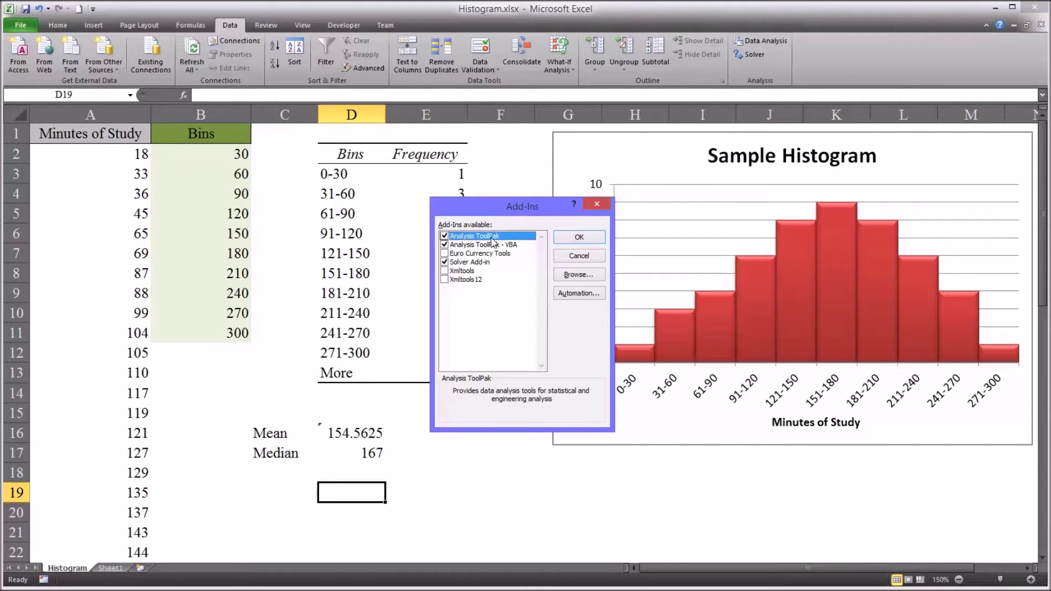
pyautogui.click(445, 237)
pyautogui.click(568, 238)
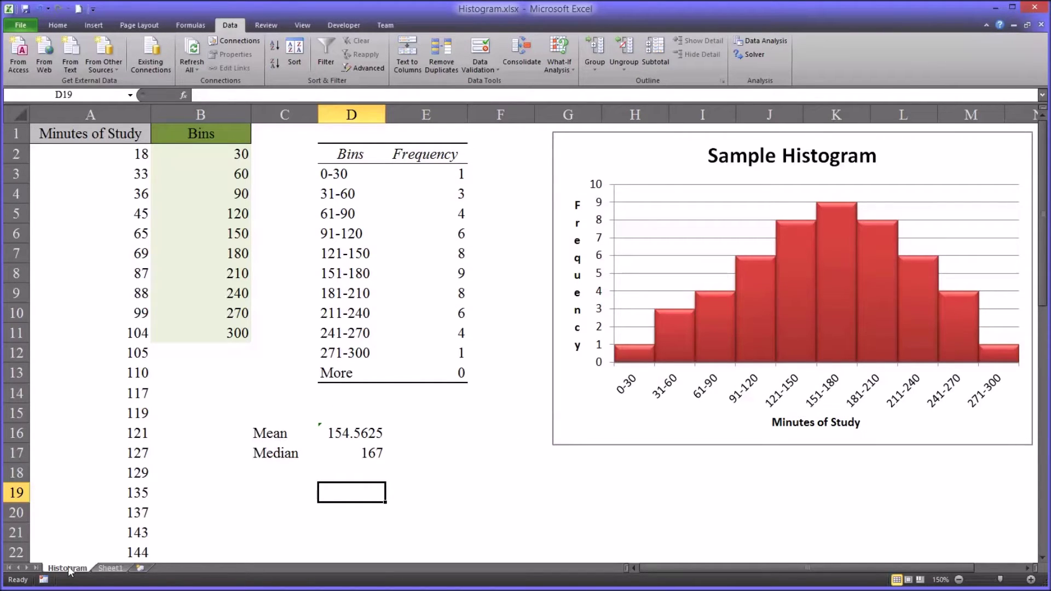
pyautogui.click(764, 45)
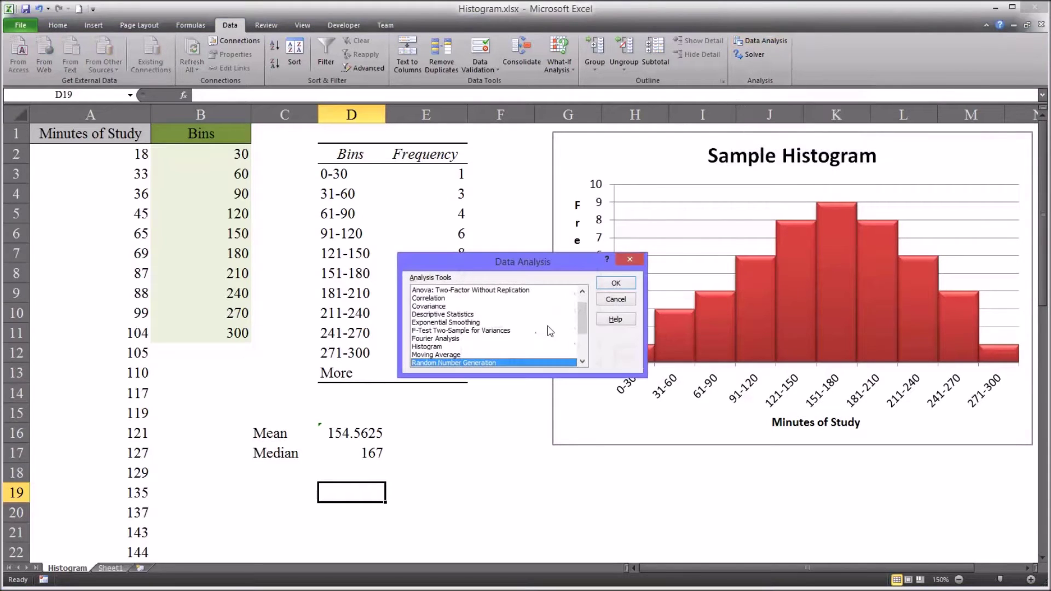
pyautogui.press('Up')
pyautogui.press('Up')
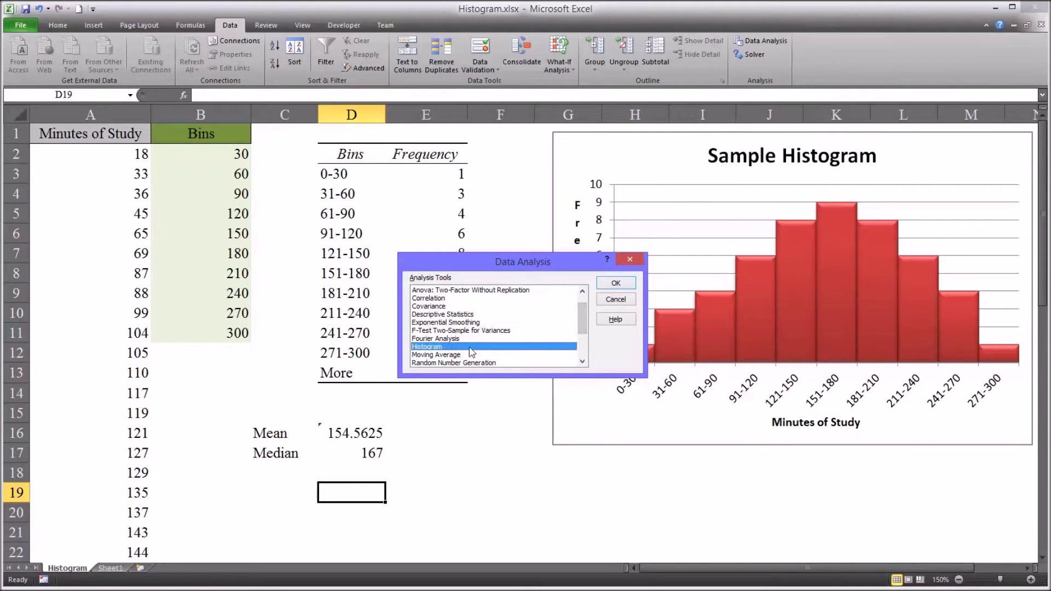
pyautogui.moveTo(583, 317)
pyautogui.mouseDown()
pyautogui.moveTo(584, 307)
pyautogui.moveTo(583, 354)
pyautogui.moveTo(584, 304)
pyautogui.mouseUp()
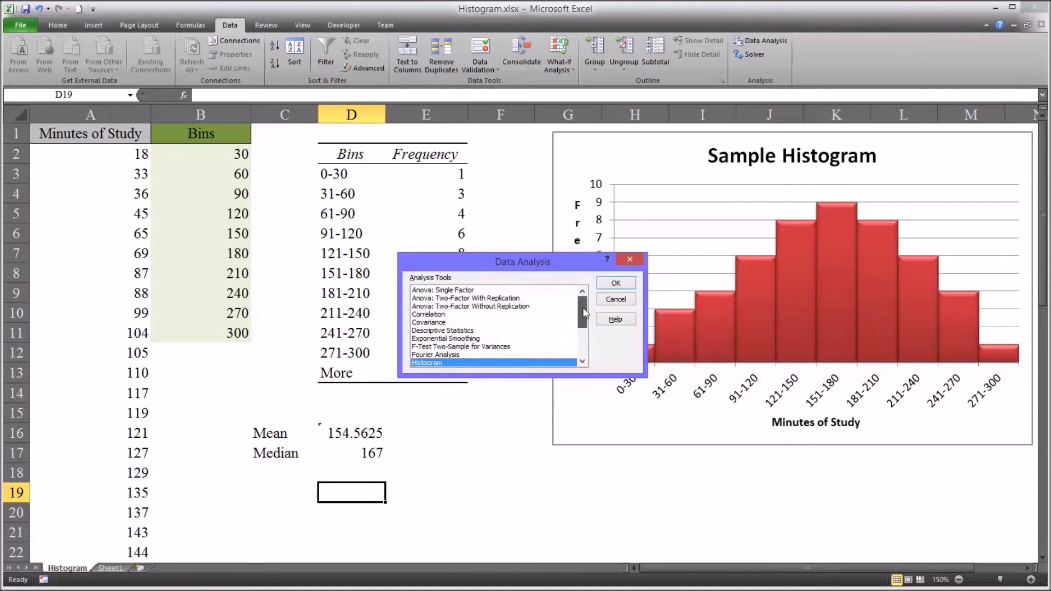
pyautogui.click(612, 301)
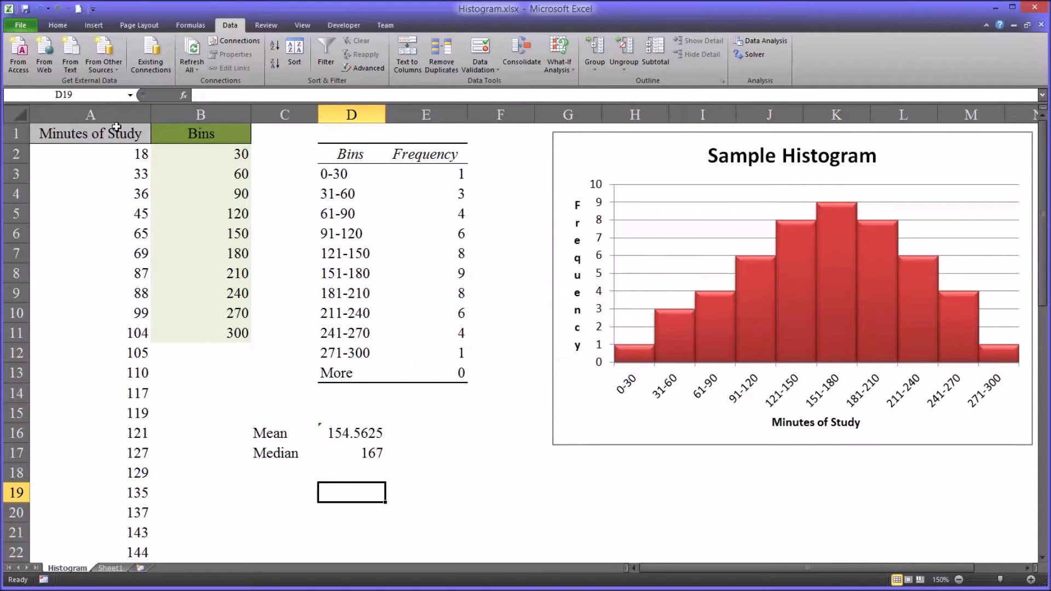
pyautogui.click(108, 114)
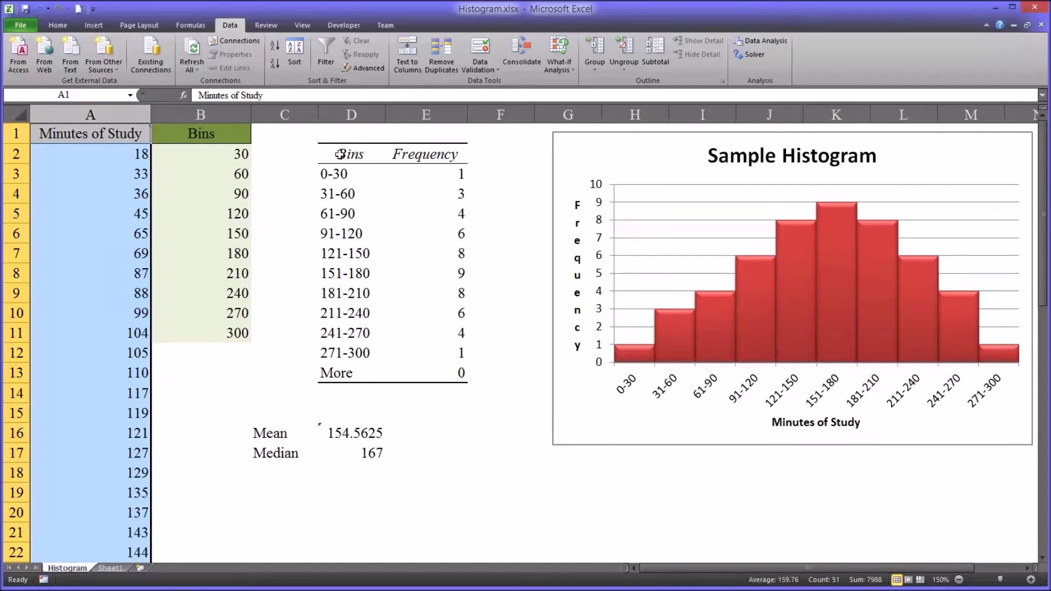
pyautogui.moveTo(339, 155); pyautogui.dragTo(409, 371)
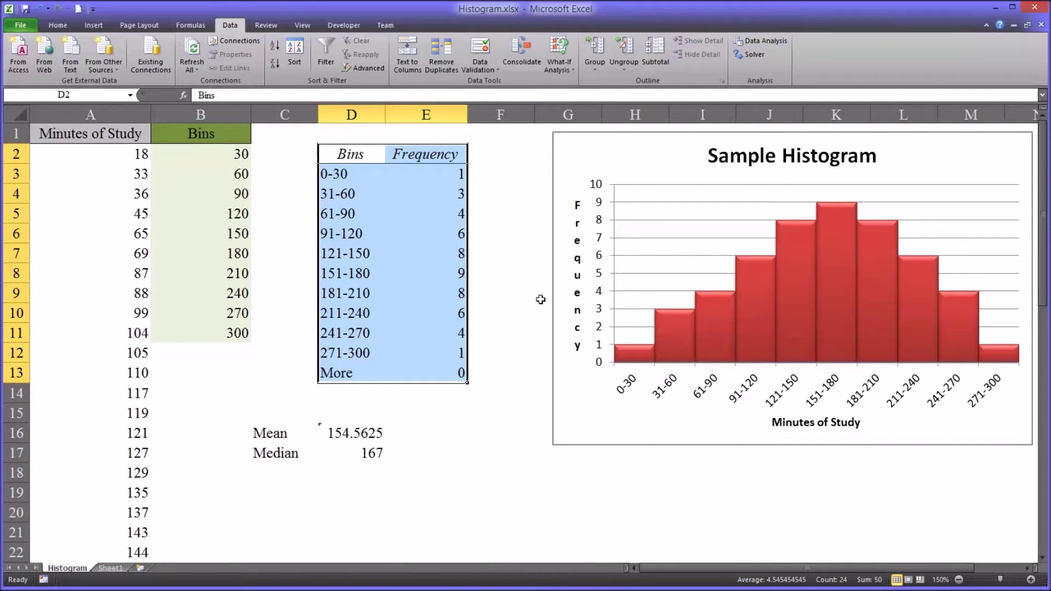
pyautogui.click(641, 161)
pyautogui.moveTo(346, 155); pyautogui.dragTo(430, 377)
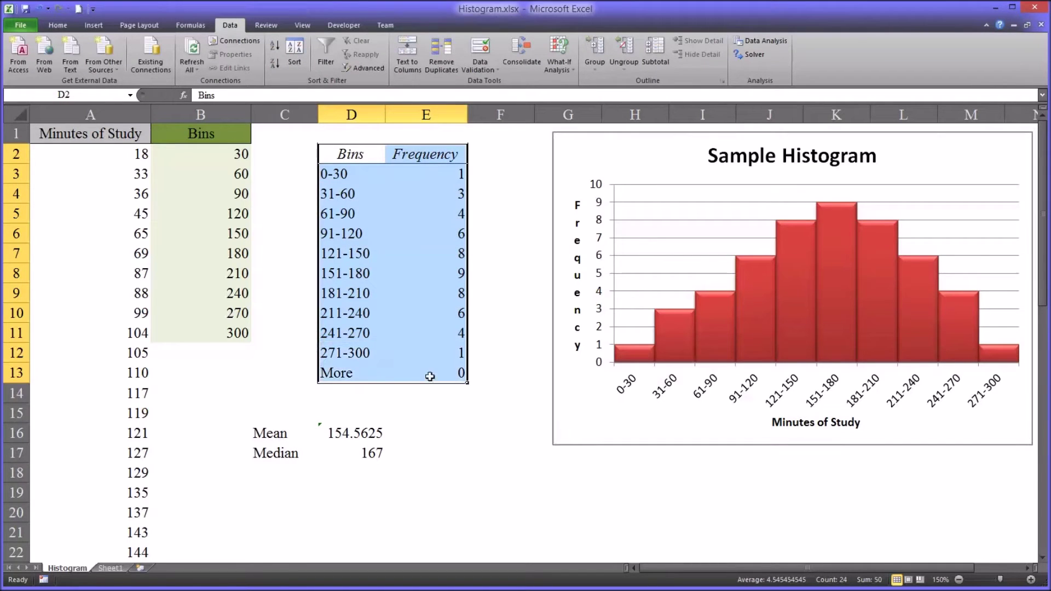
pyautogui.click(616, 160)
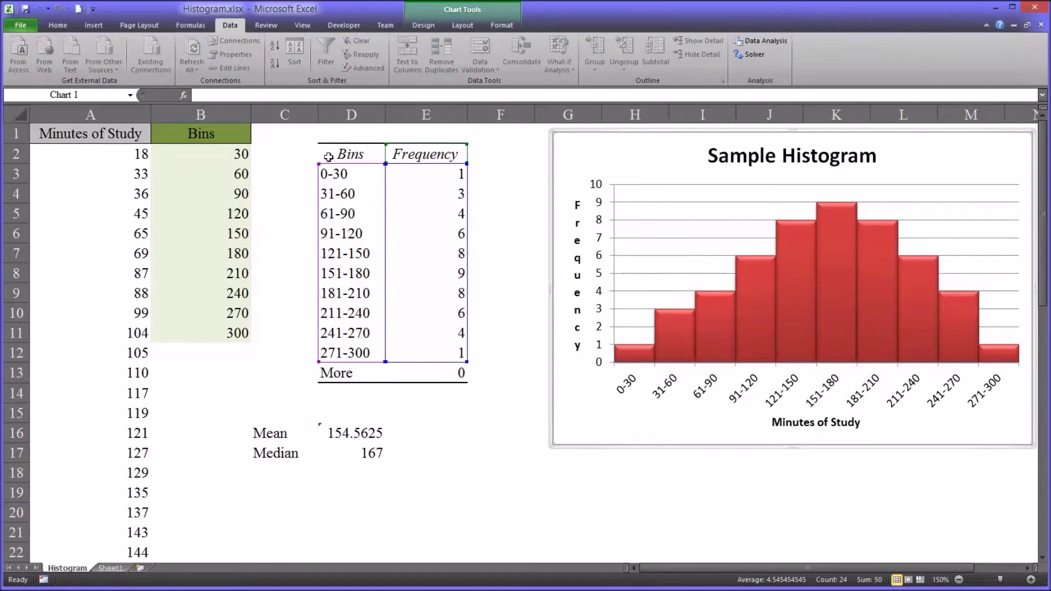
pyautogui.click(271, 160)
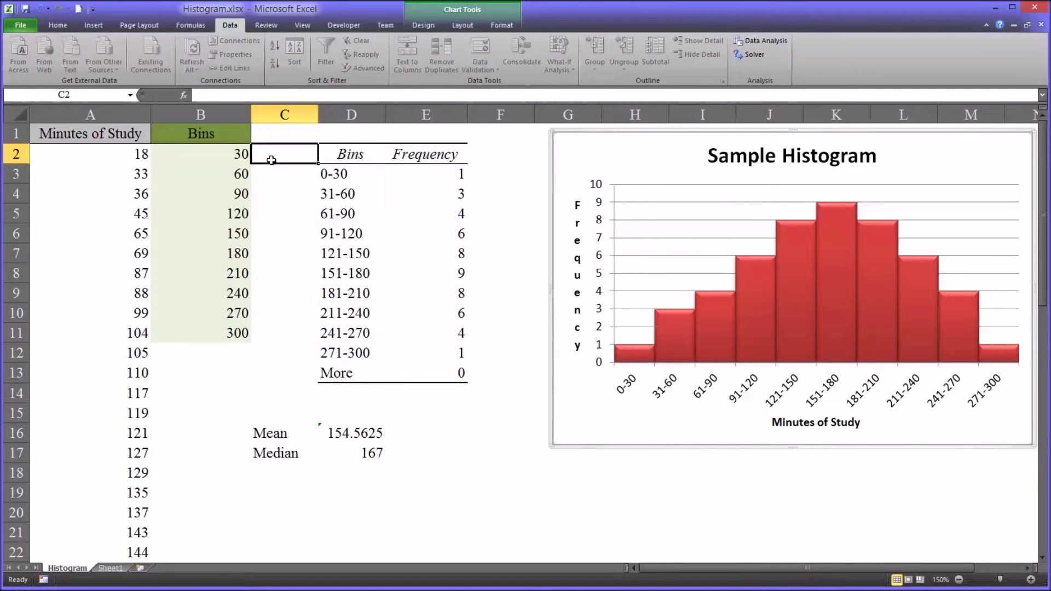
pyautogui.click(90, 113)
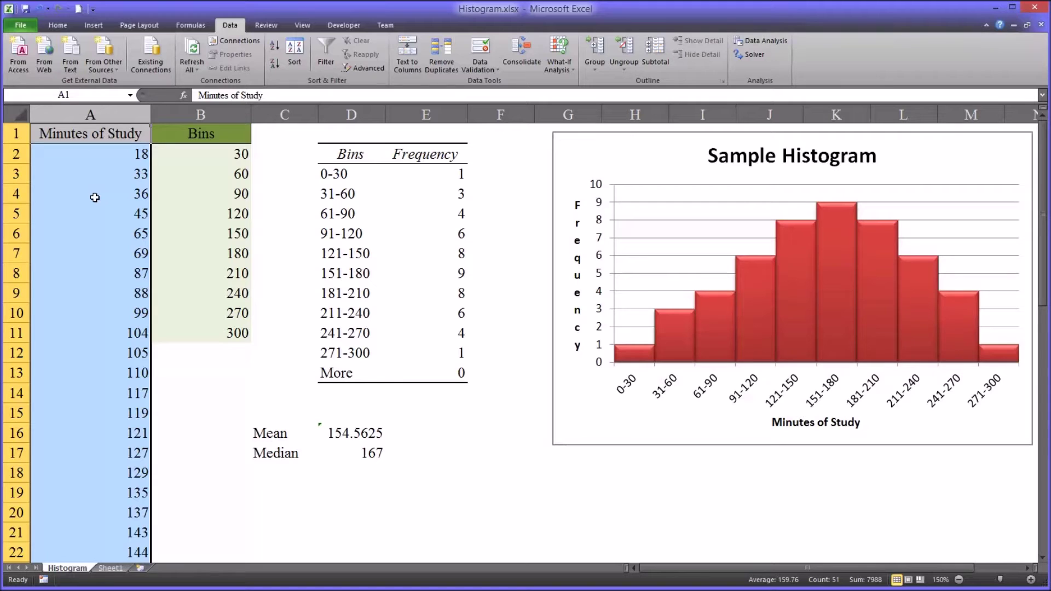
pyautogui.click(16, 155)
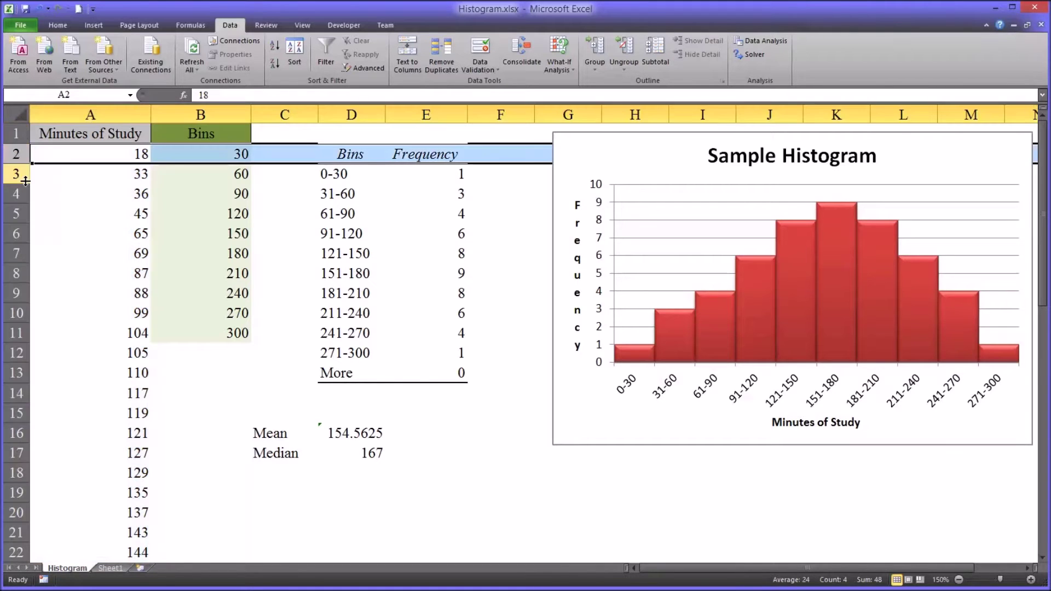
pyautogui.click(17, 175)
pyautogui.click(88, 157)
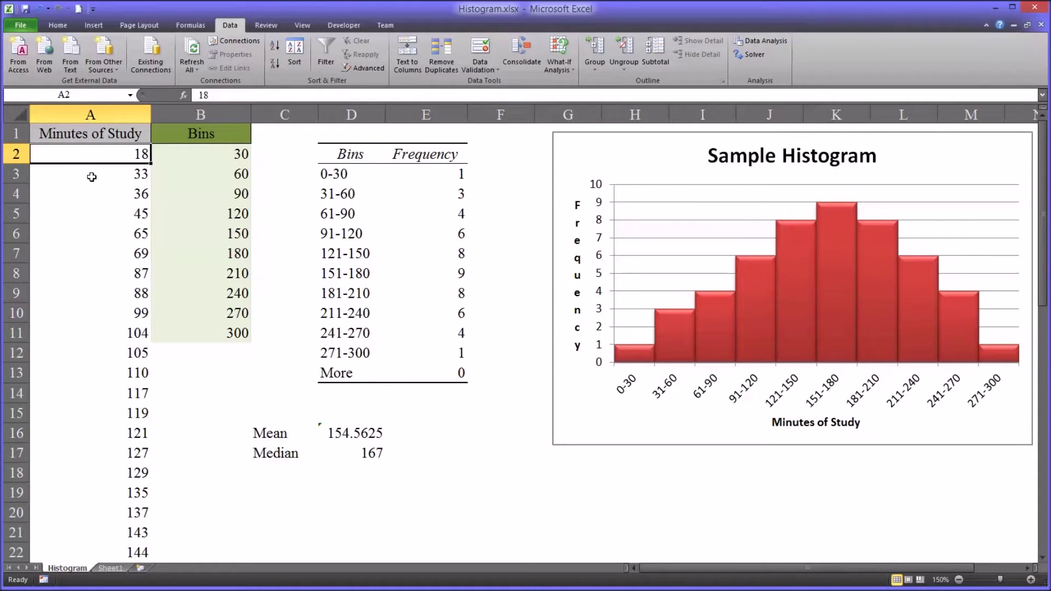
pyautogui.click(92, 177)
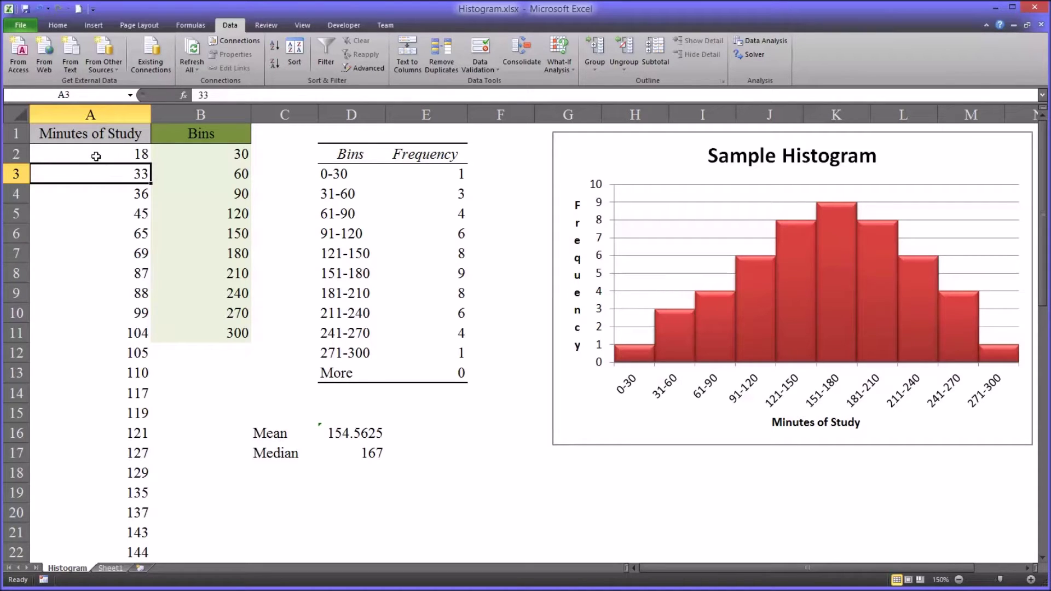
pyautogui.click(96, 156)
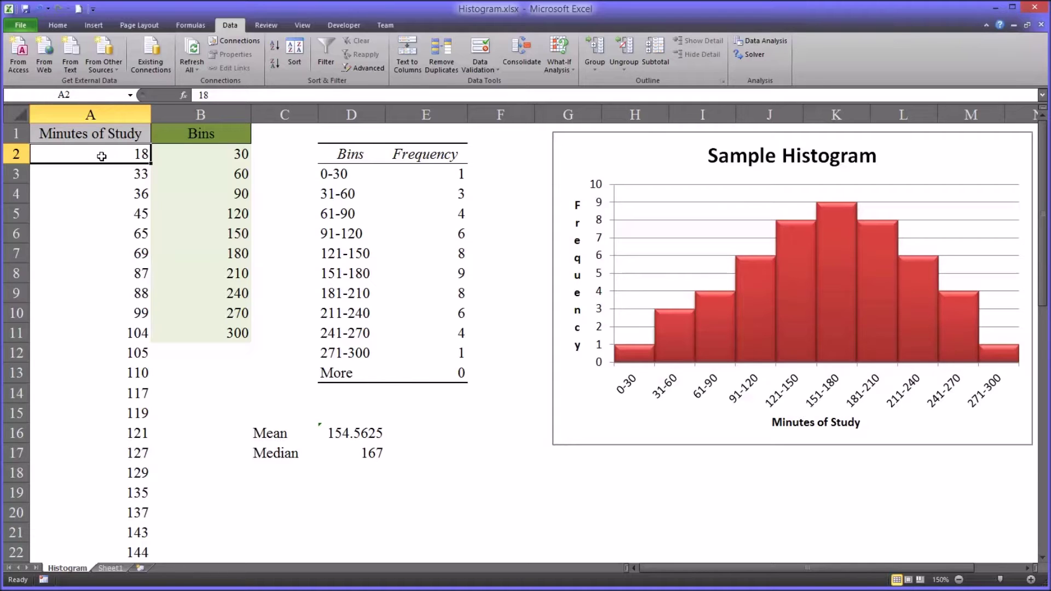
pyautogui.moveTo(101, 157)
pyautogui.mouseDown()
pyautogui.moveTo(91, 335)
pyautogui.moveTo(100, 158)
pyautogui.mouseUp()
pyautogui.moveTo(1043, 159); pyautogui.dragTo(949, 173)
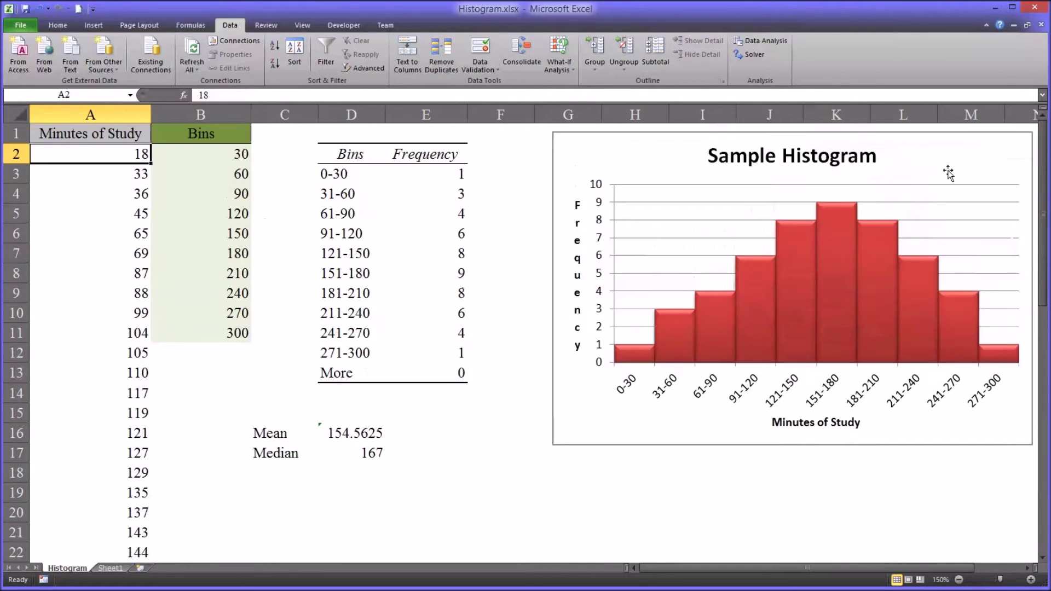
pyautogui.click(98, 176)
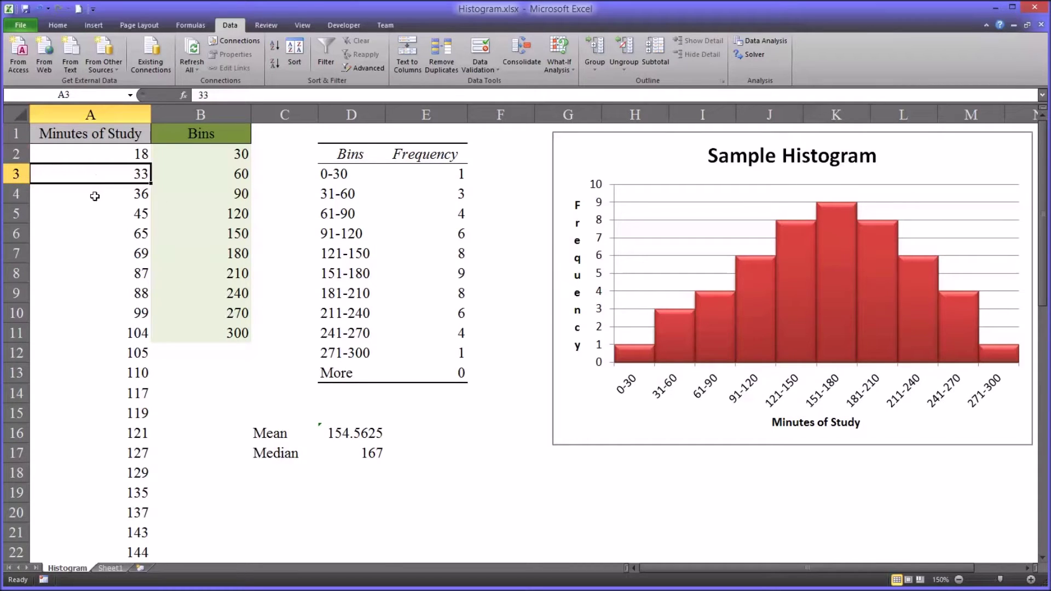
pyautogui.click(95, 196)
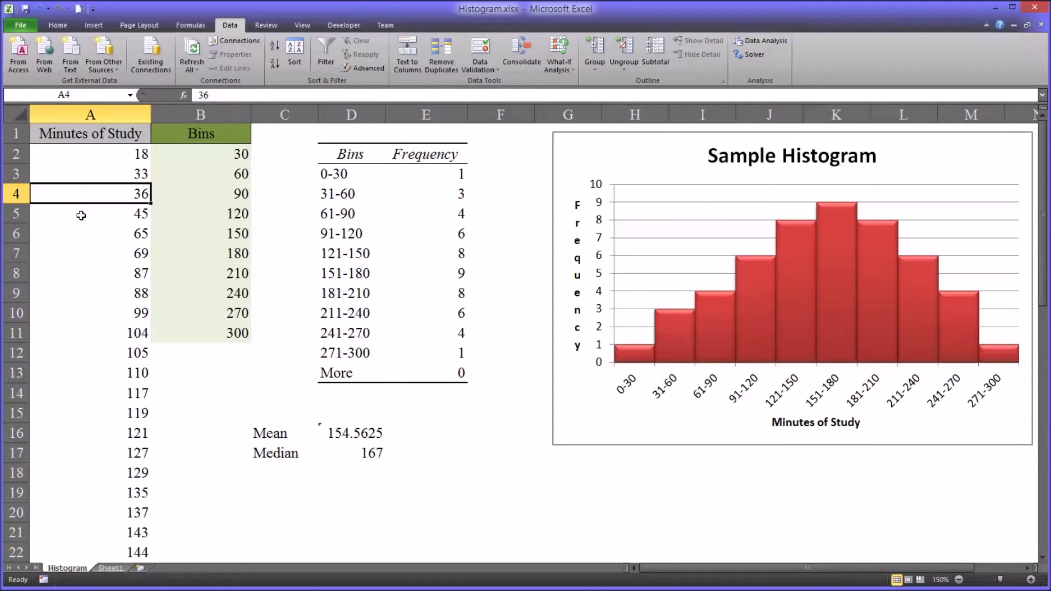
pyautogui.click(81, 214)
pyautogui.click(78, 237)
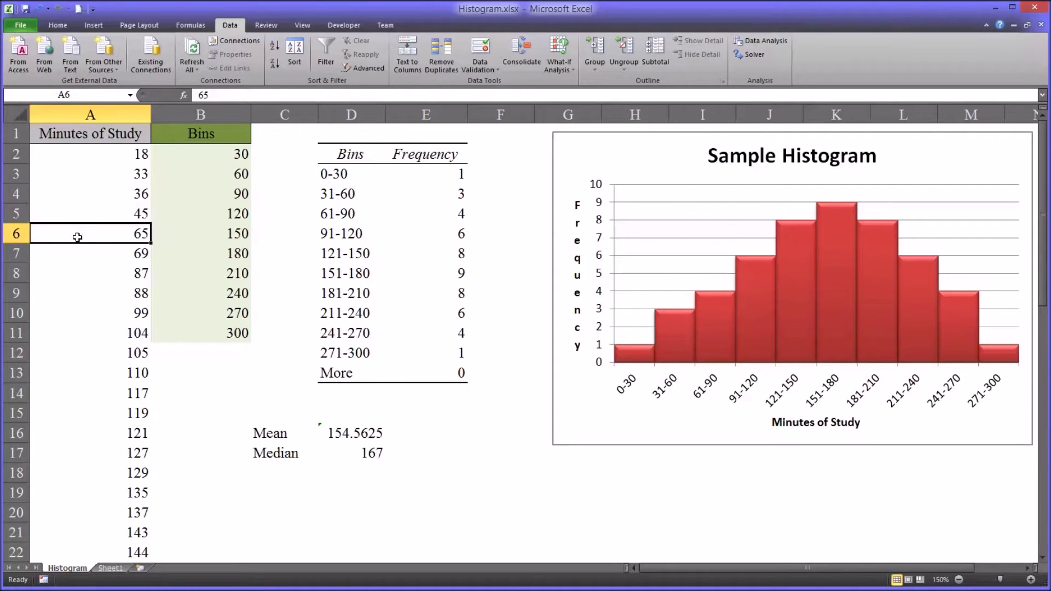
pyautogui.click(64, 214)
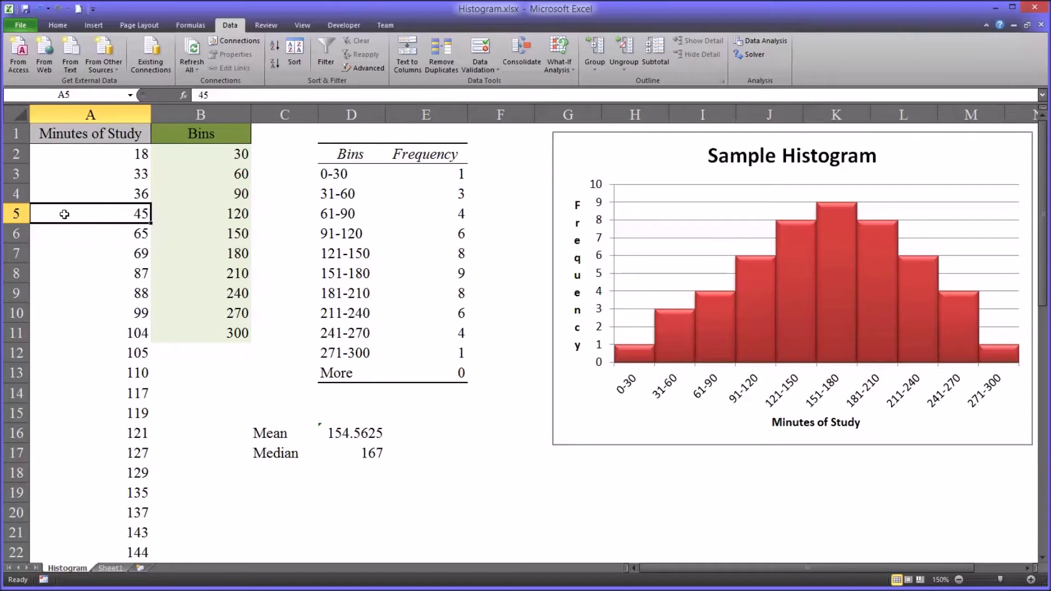
pyautogui.click(85, 194)
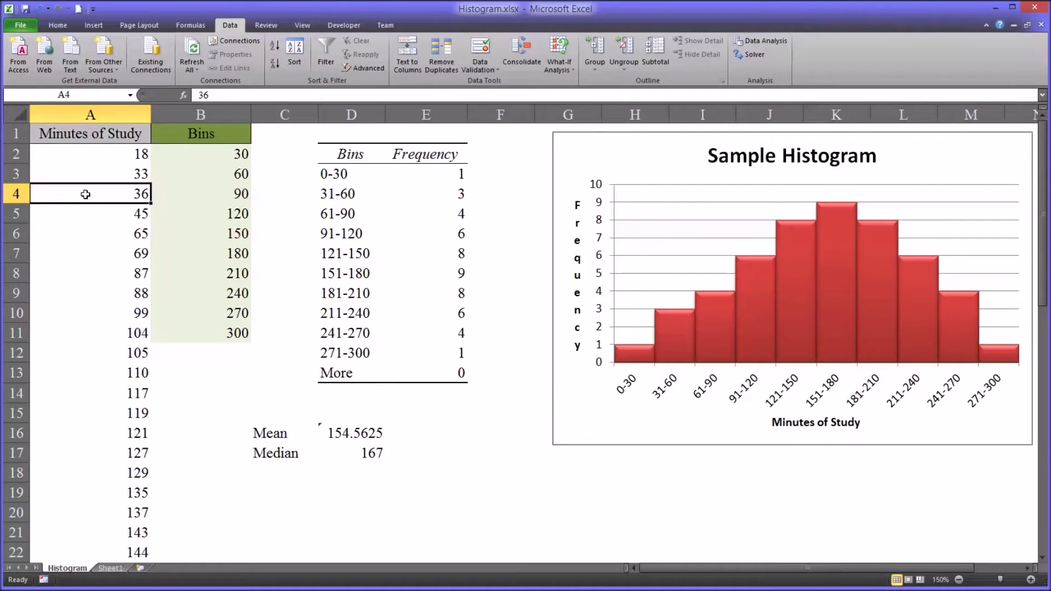
pyautogui.click(93, 159)
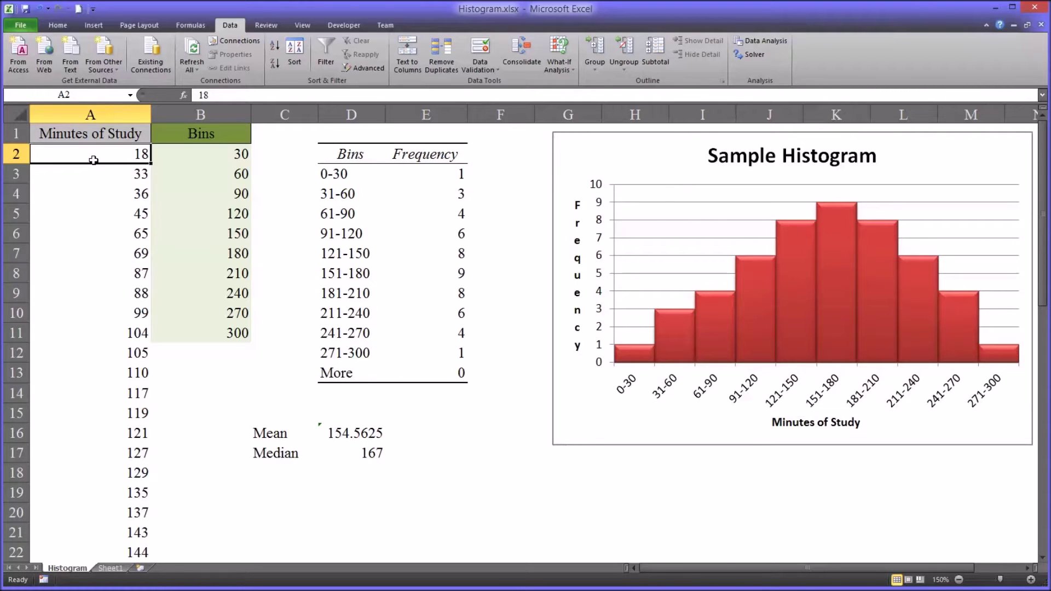
pyautogui.click(94, 113)
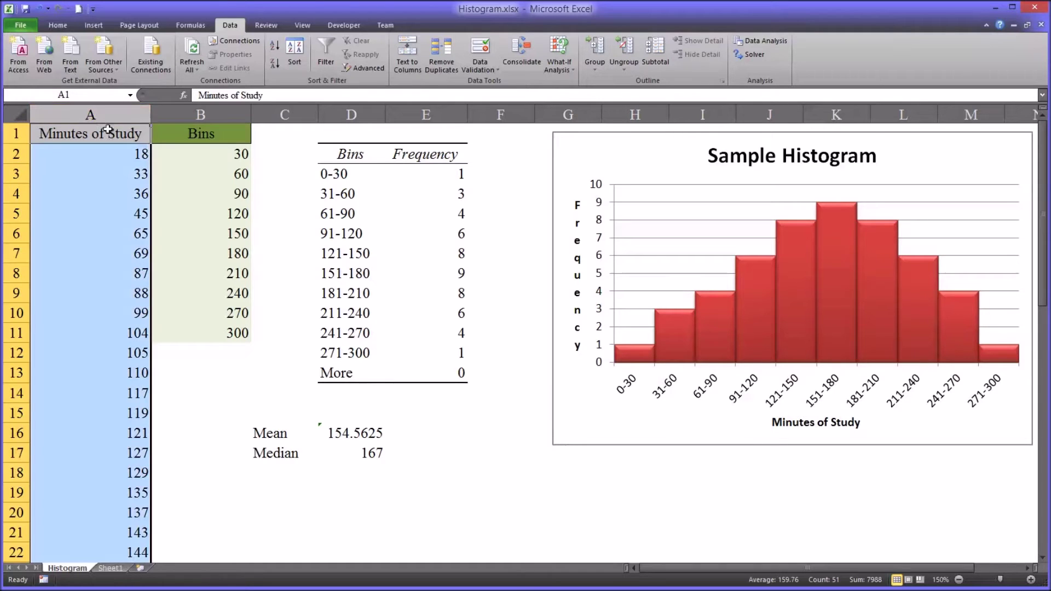
pyautogui.click(198, 157)
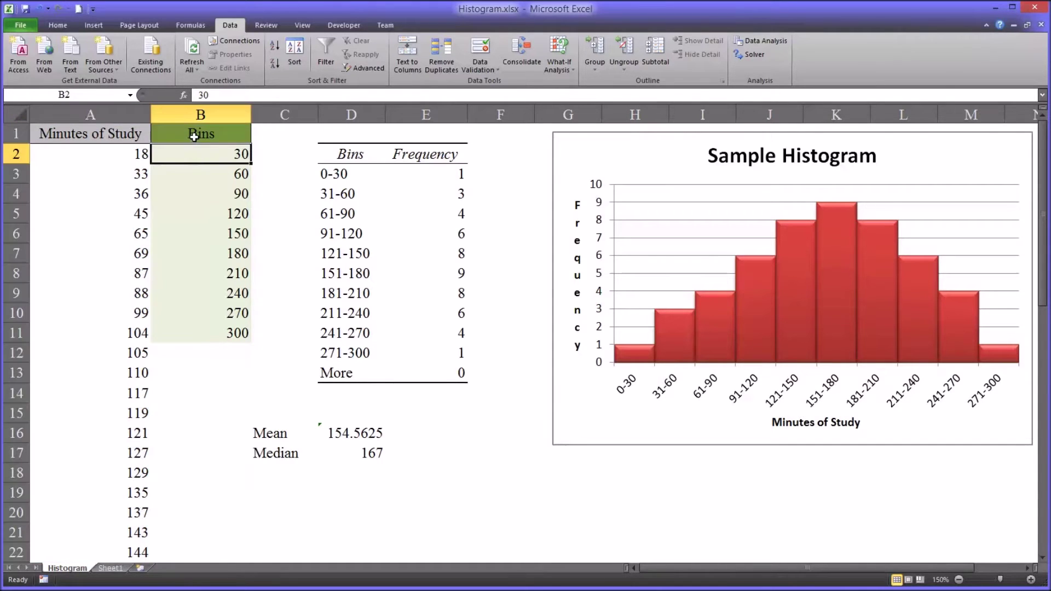
pyautogui.click(194, 137)
pyautogui.click(93, 114)
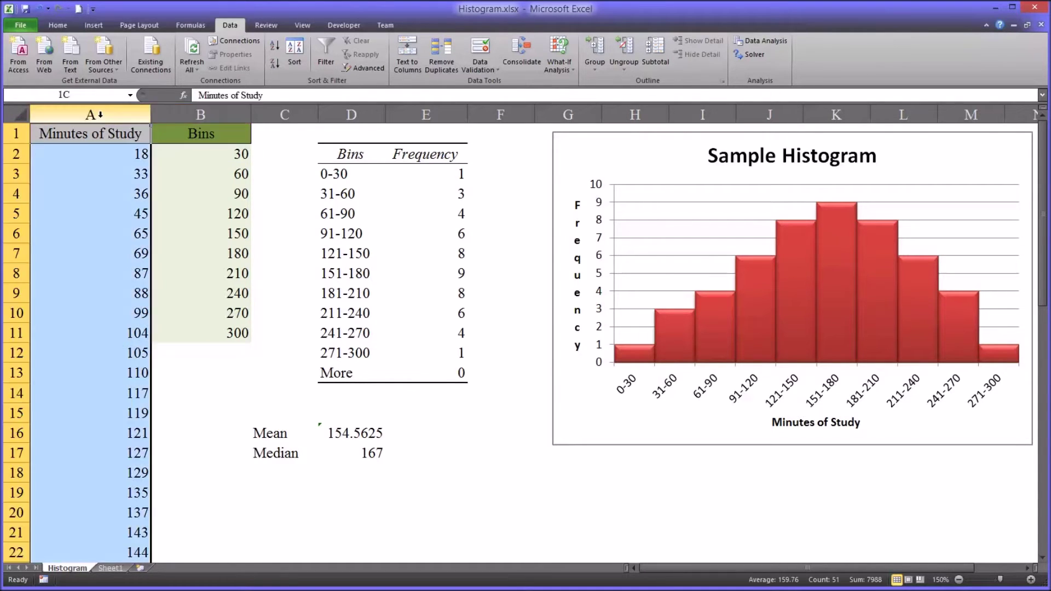
pyautogui.click(90, 141)
pyautogui.moveTo(90, 157); pyautogui.dragTo(89, 251)
pyautogui.click(178, 116)
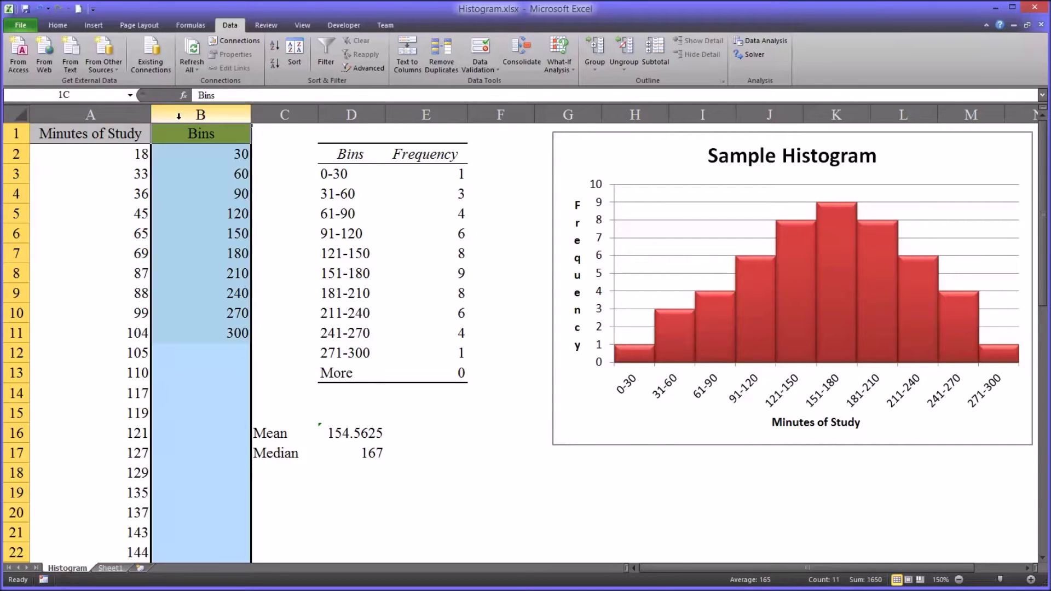
pyautogui.hotkey('ctrl', 'shift', 'Down')
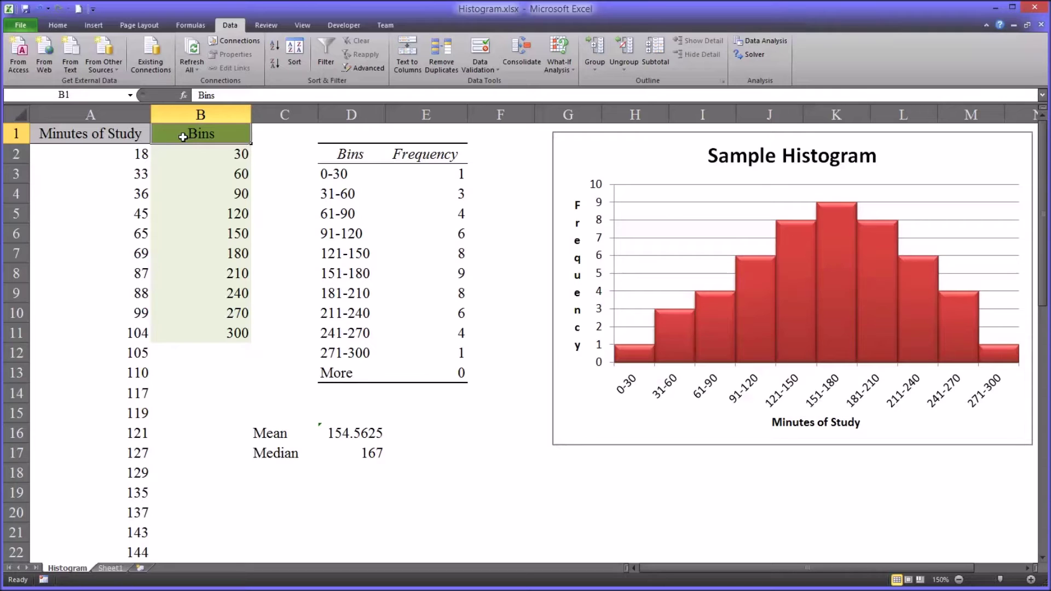
pyautogui.moveTo(188, 150); pyautogui.dragTo(200, 329)
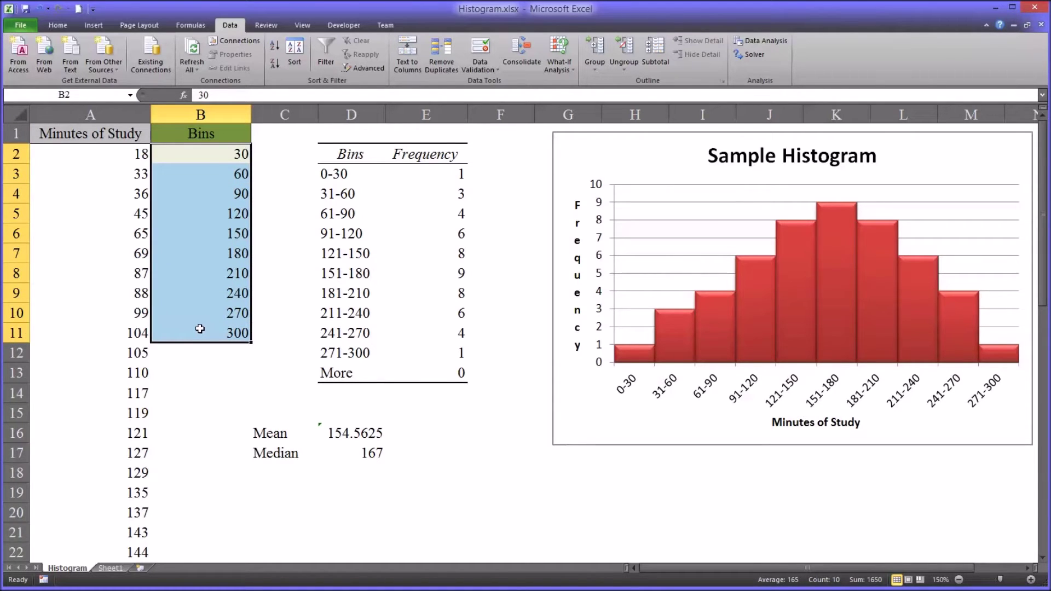
pyautogui.click(201, 155)
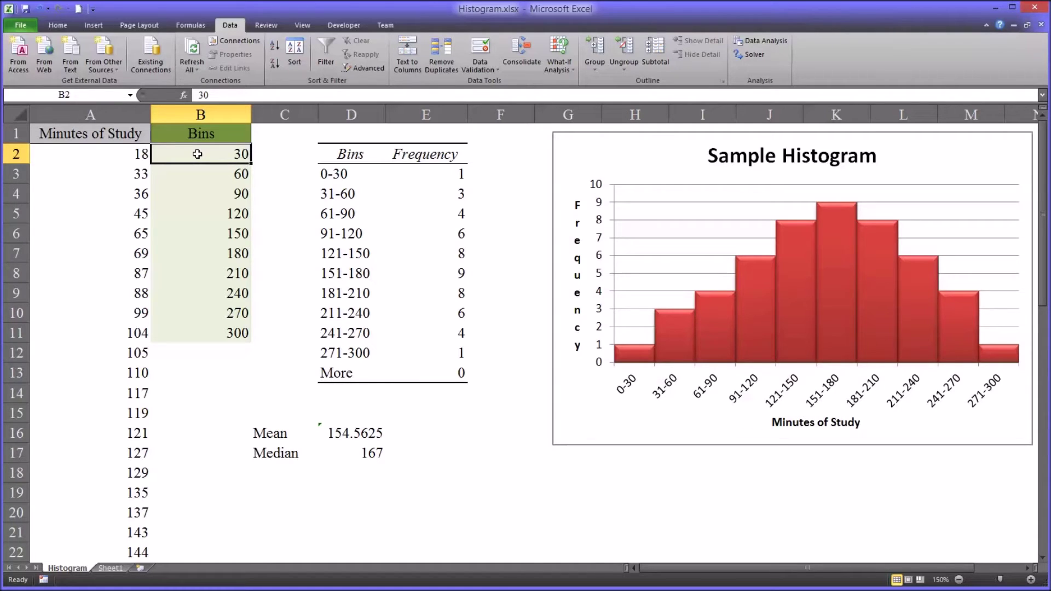
pyautogui.click(197, 175)
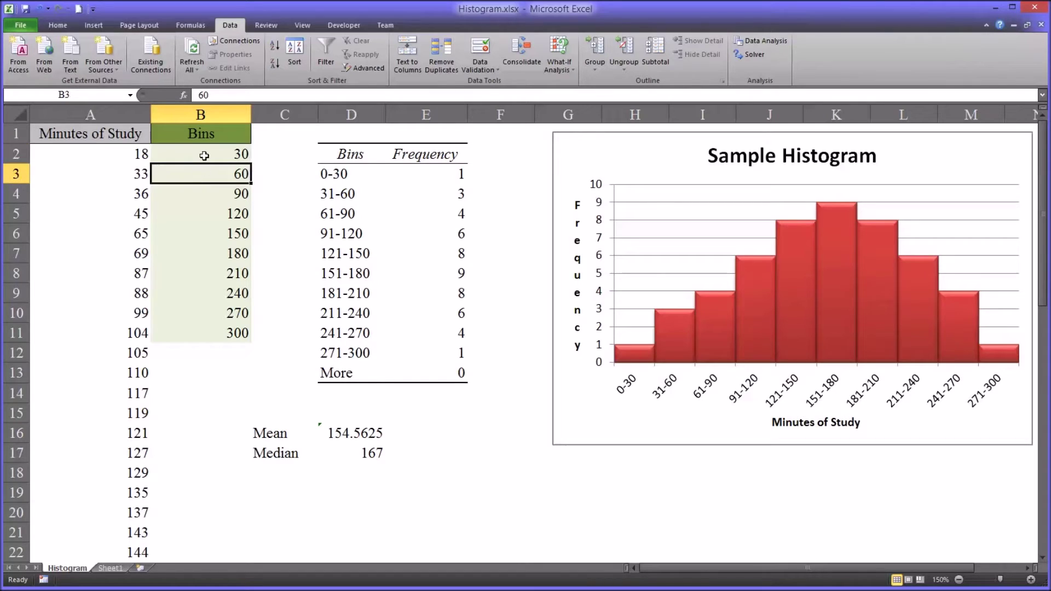
pyautogui.click(205, 156)
pyautogui.click(194, 180)
pyautogui.moveTo(195, 154); pyautogui.dragTo(206, 330)
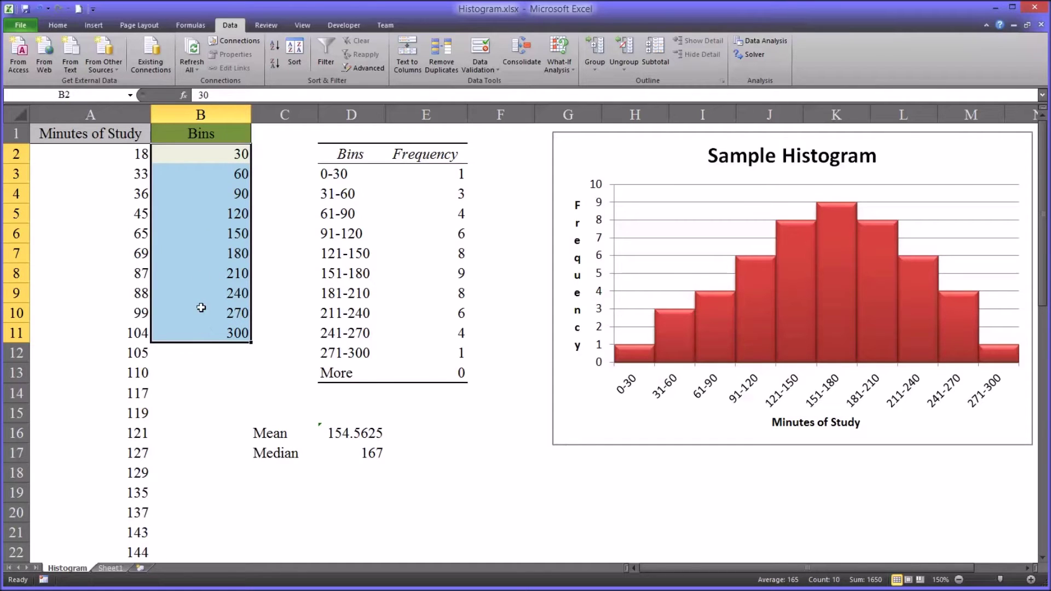
pyautogui.click(334, 175)
pyautogui.moveTo(335, 176); pyautogui.dragTo(342, 353)
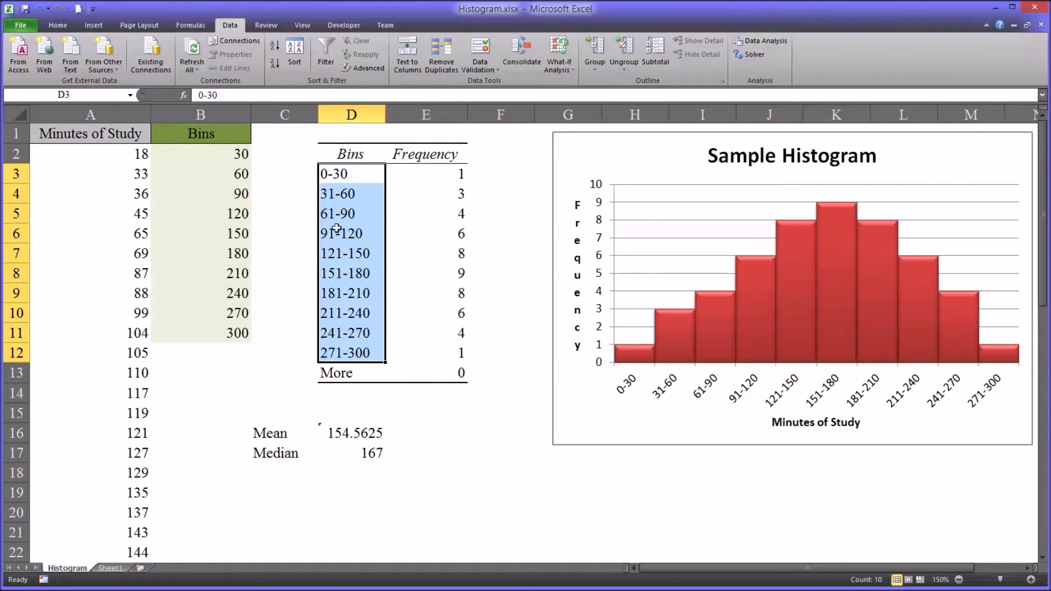
pyautogui.click(338, 258)
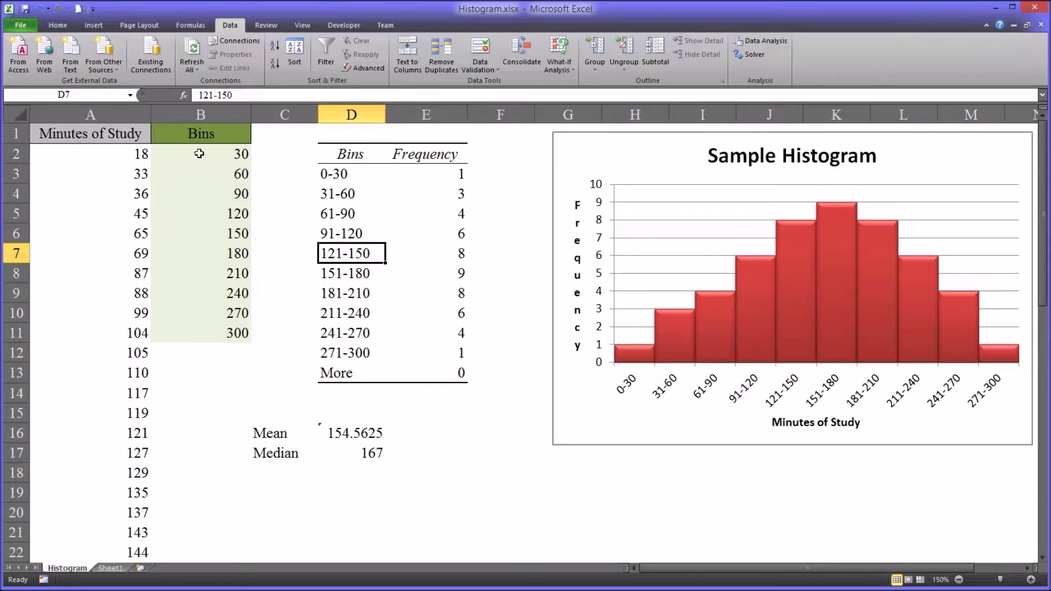
pyautogui.moveTo(200, 154); pyautogui.dragTo(202, 326)
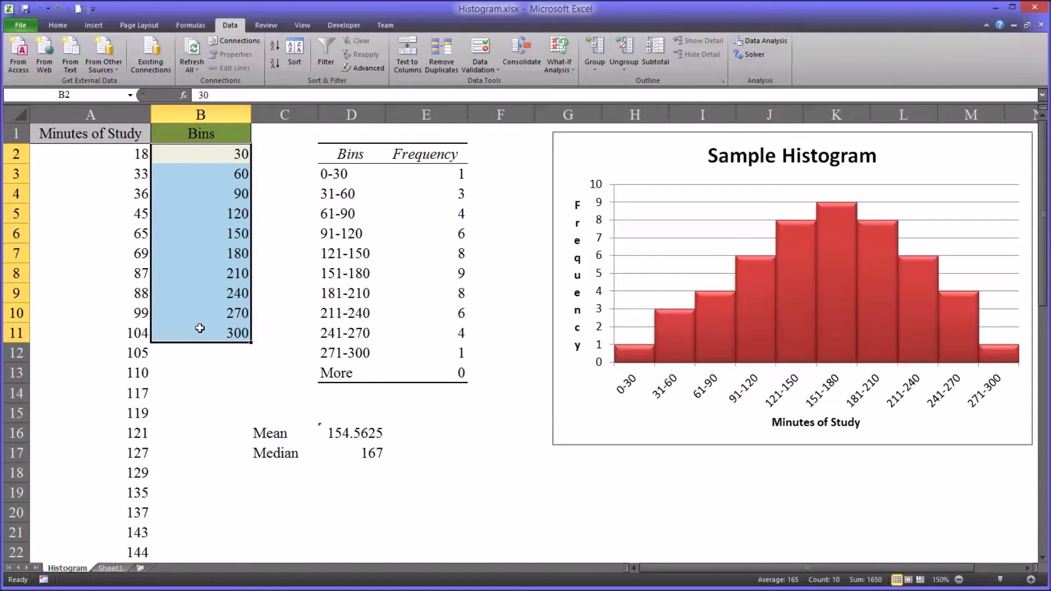
pyautogui.click(212, 158)
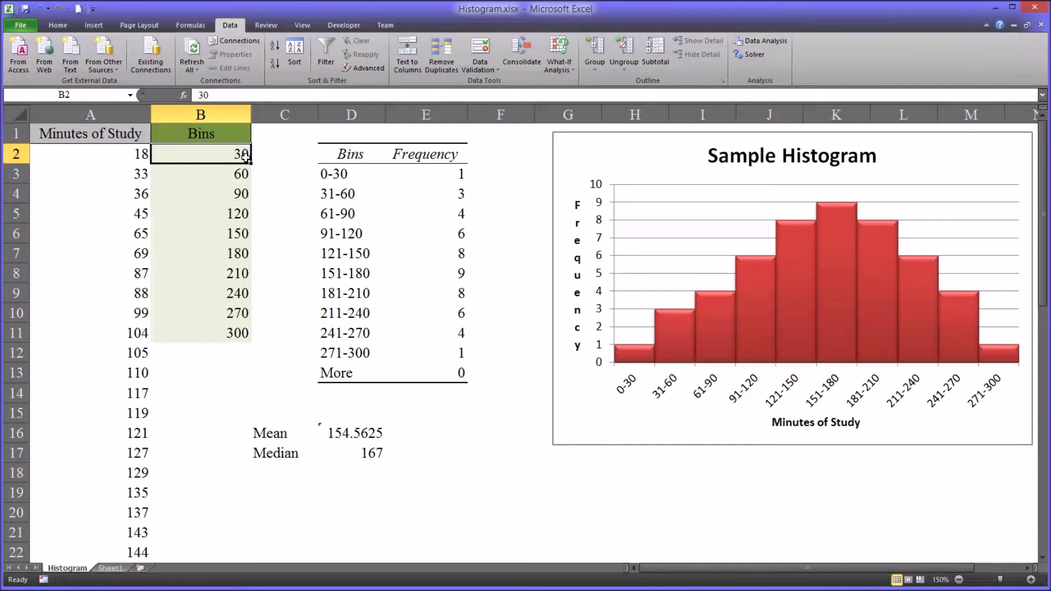
pyautogui.click(217, 173)
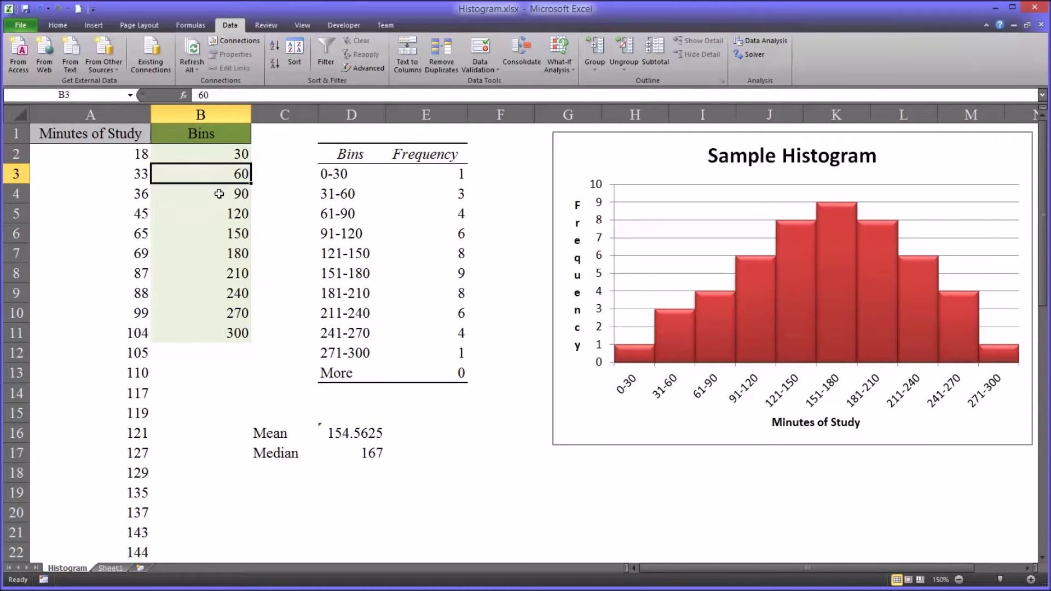
pyautogui.click(214, 197)
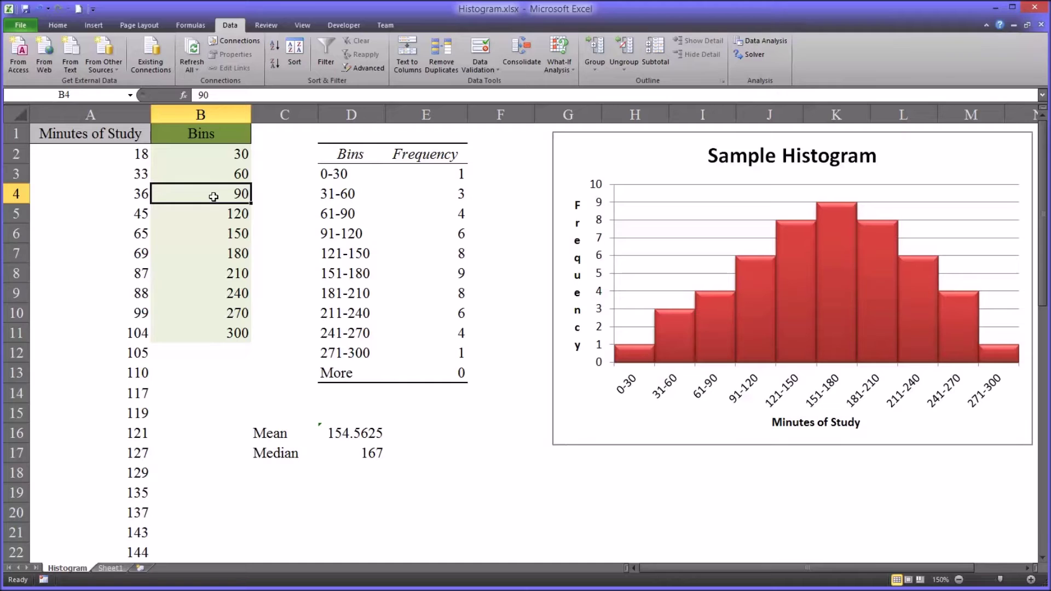
pyautogui.click(206, 155)
pyautogui.click(202, 176)
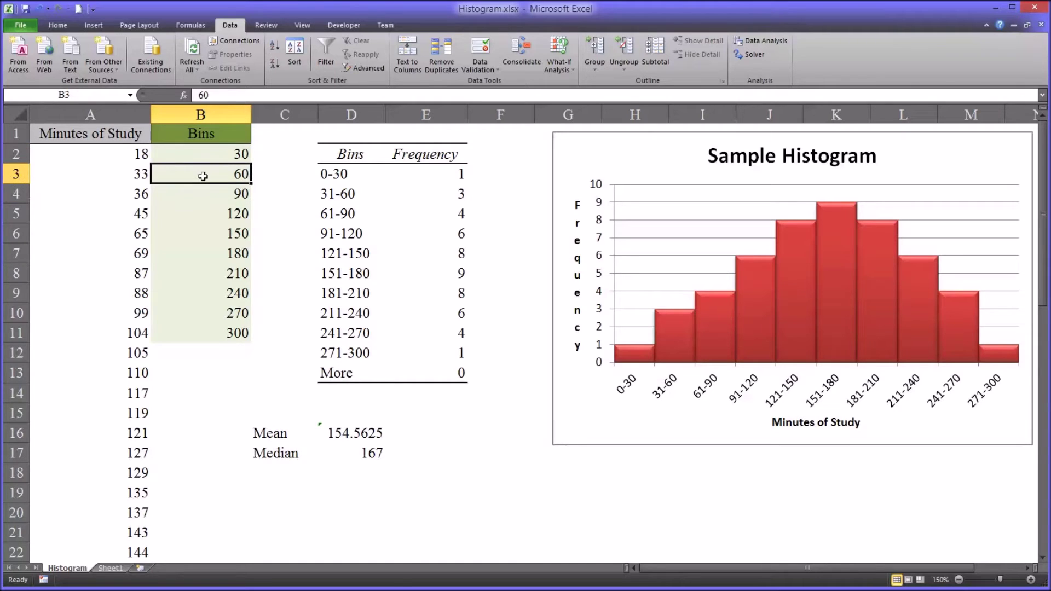
pyautogui.click(215, 154)
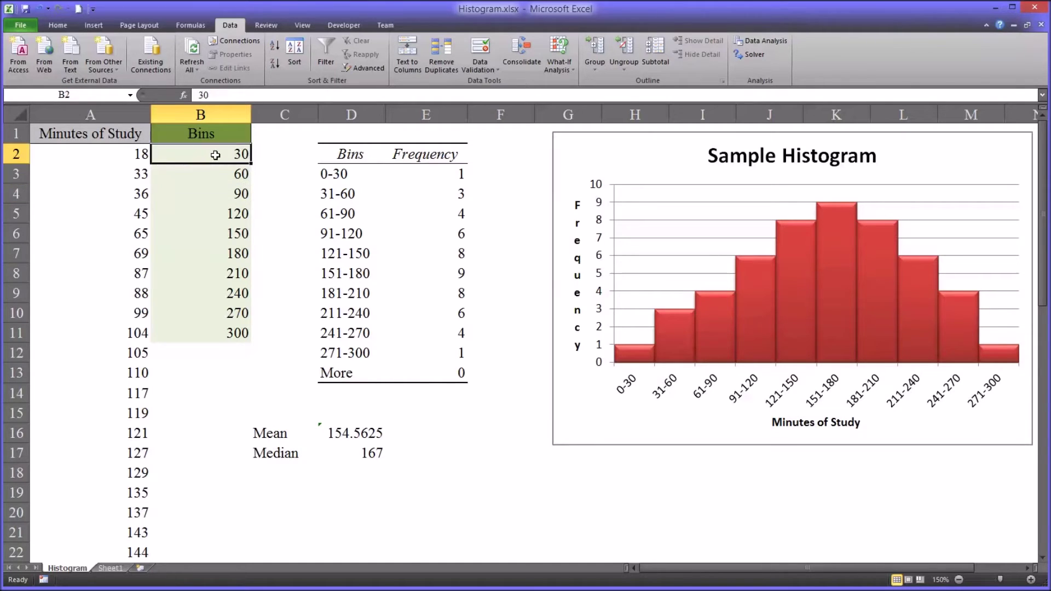
pyautogui.click(210, 199)
pyautogui.click(211, 176)
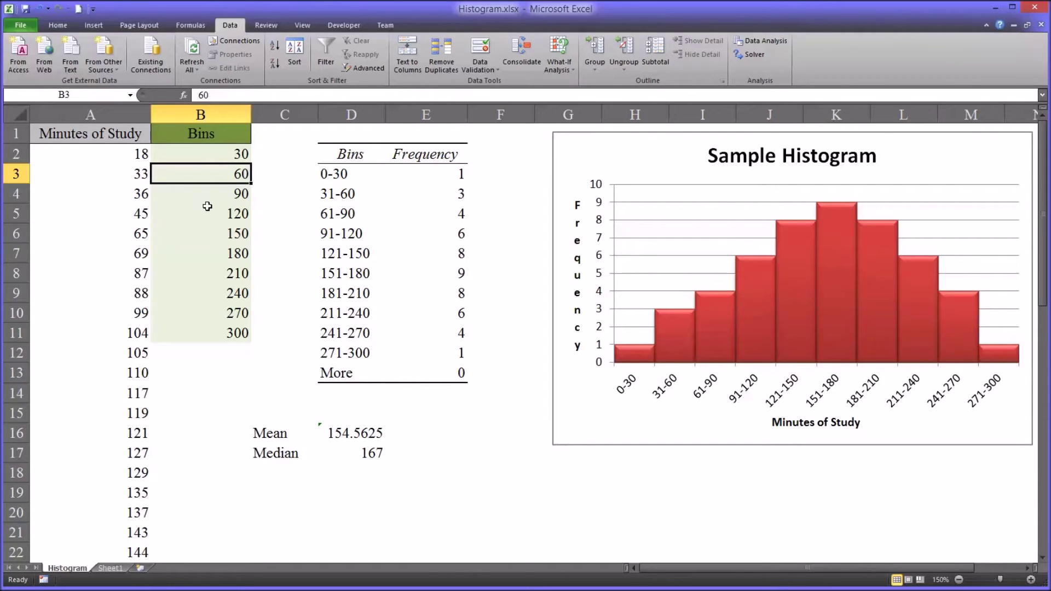
pyautogui.moveTo(199, 155); pyautogui.dragTo(209, 332)
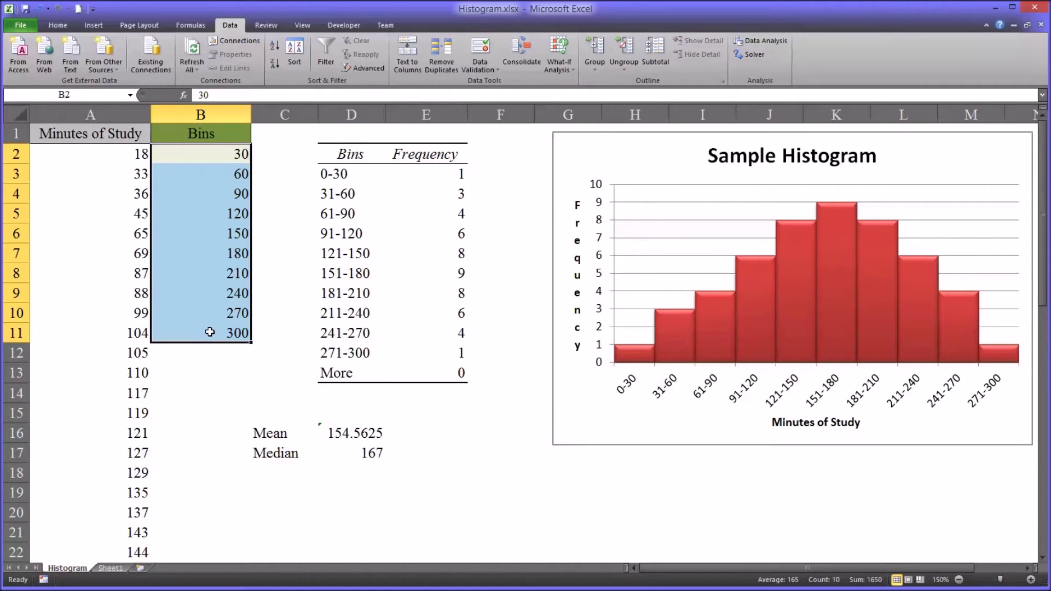
pyautogui.click(211, 173)
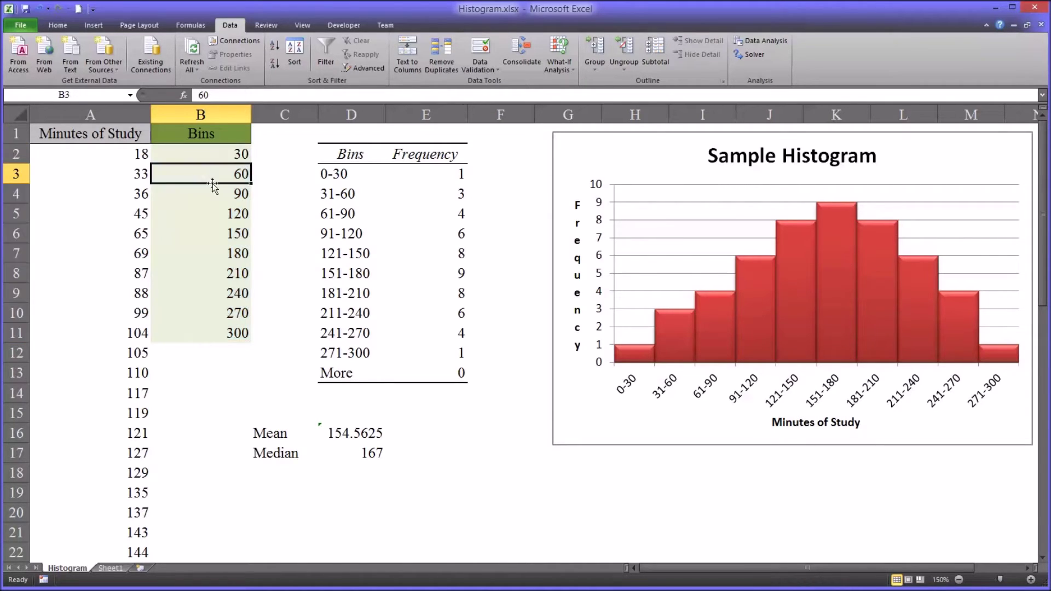
pyautogui.click(211, 215)
pyautogui.click(210, 253)
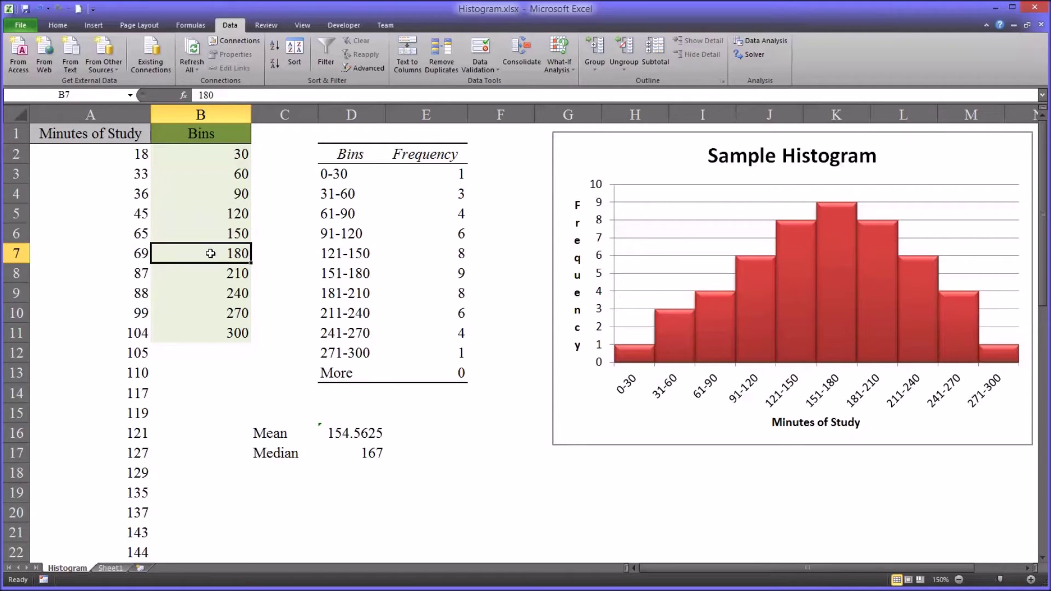
pyautogui.click(206, 292)
pyautogui.click(200, 331)
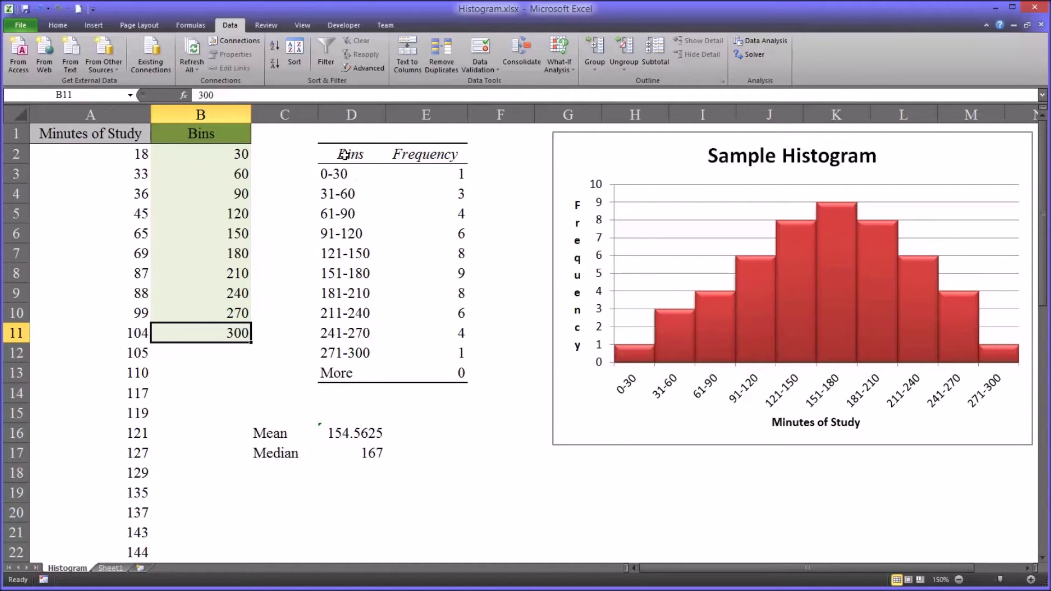
pyautogui.moveTo(344, 155); pyautogui.dragTo(403, 252)
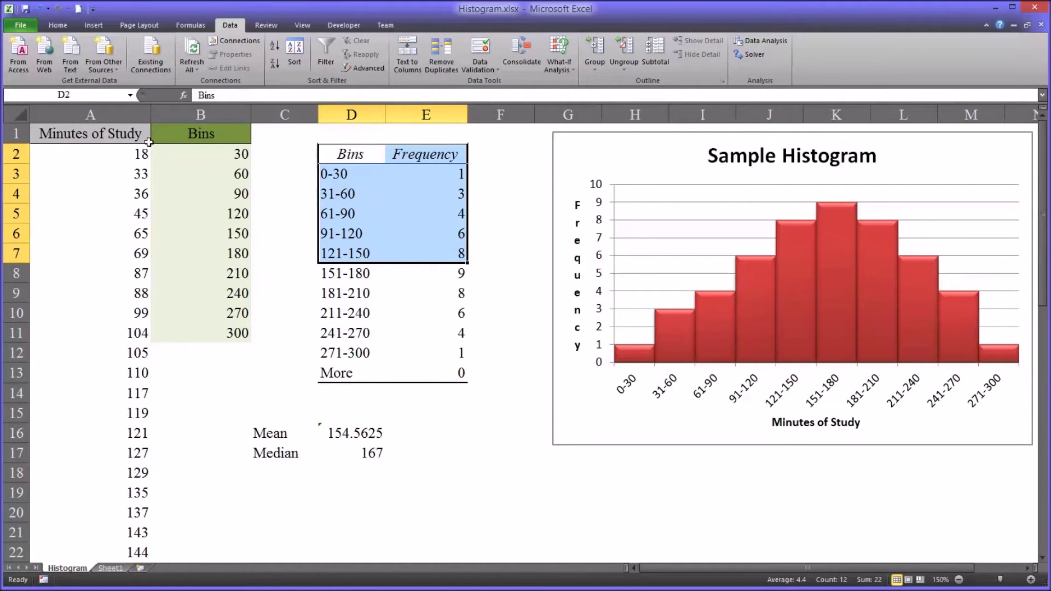
pyautogui.click(113, 113)
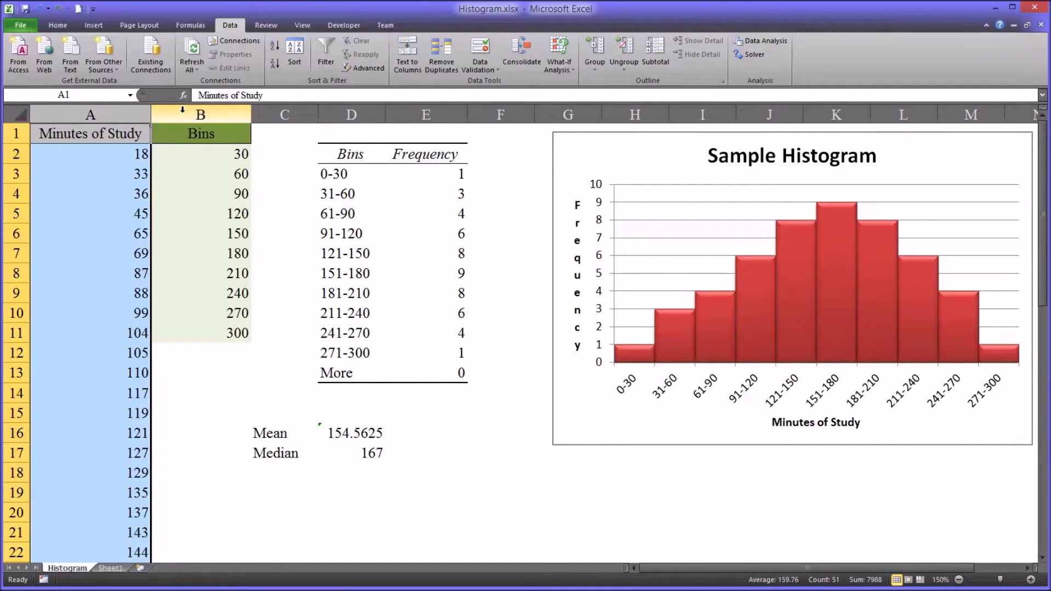
pyautogui.click(181, 113)
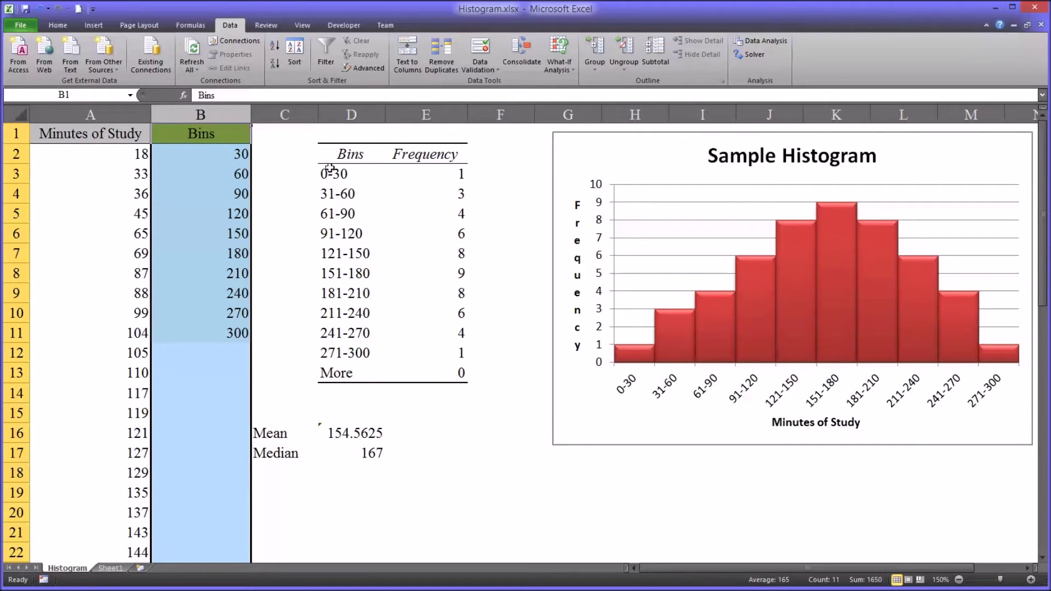
pyautogui.moveTo(329, 162); pyautogui.dragTo(443, 371)
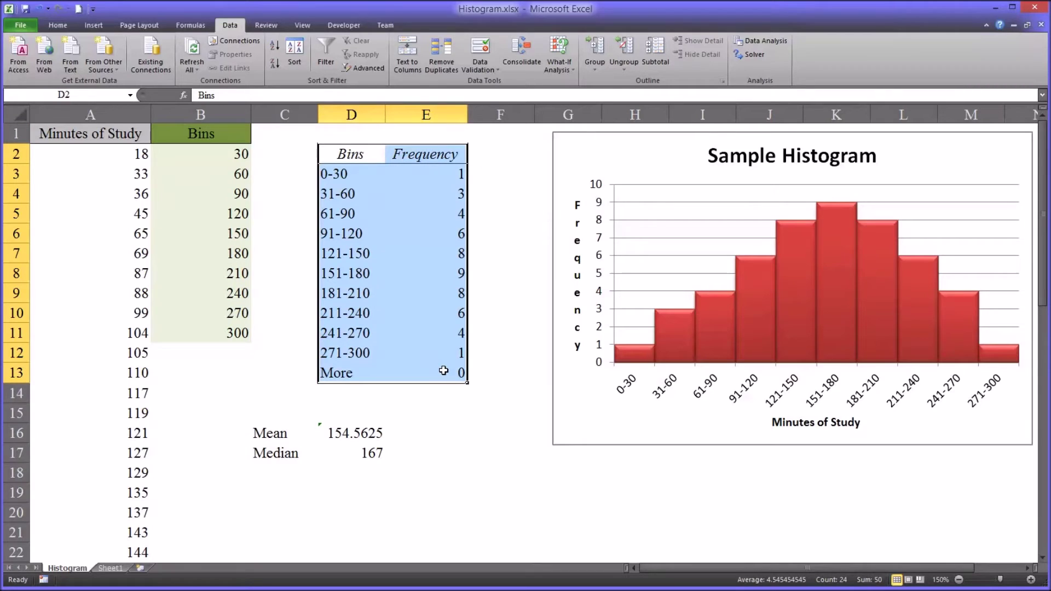
# Delete the old frequency table in D2:E13 and return to cell D2.
pyautogui.press('Delete')
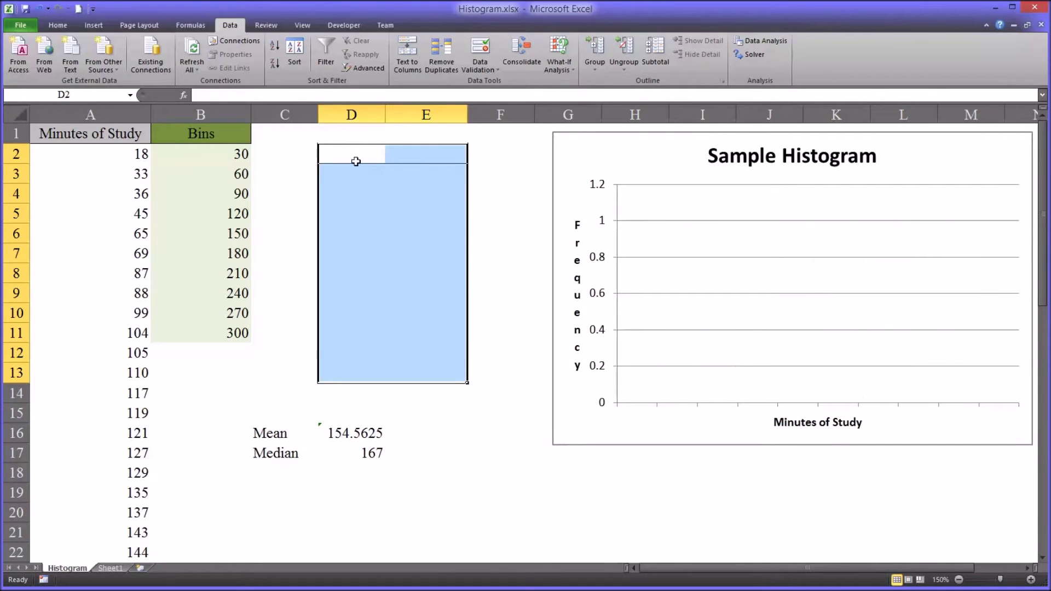
pyautogui.click(351, 159)
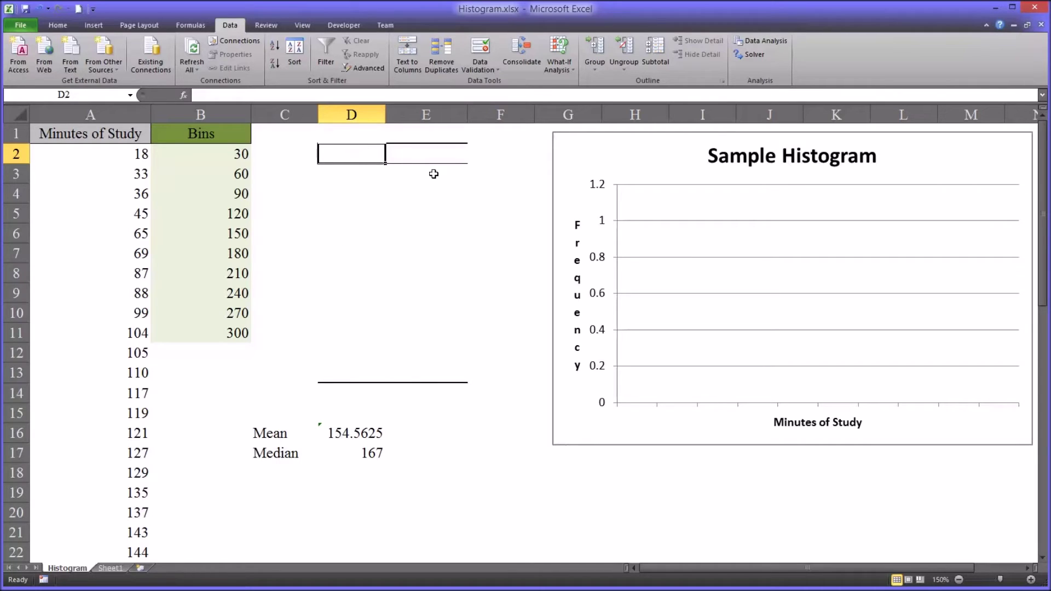
# With D2 selected, start the Histogram tool from Data Analysis.
pyautogui.moveTo(352, 158); pyautogui.dragTo(446, 366)
pyautogui.click(352, 157)
pyautogui.click(747, 44)
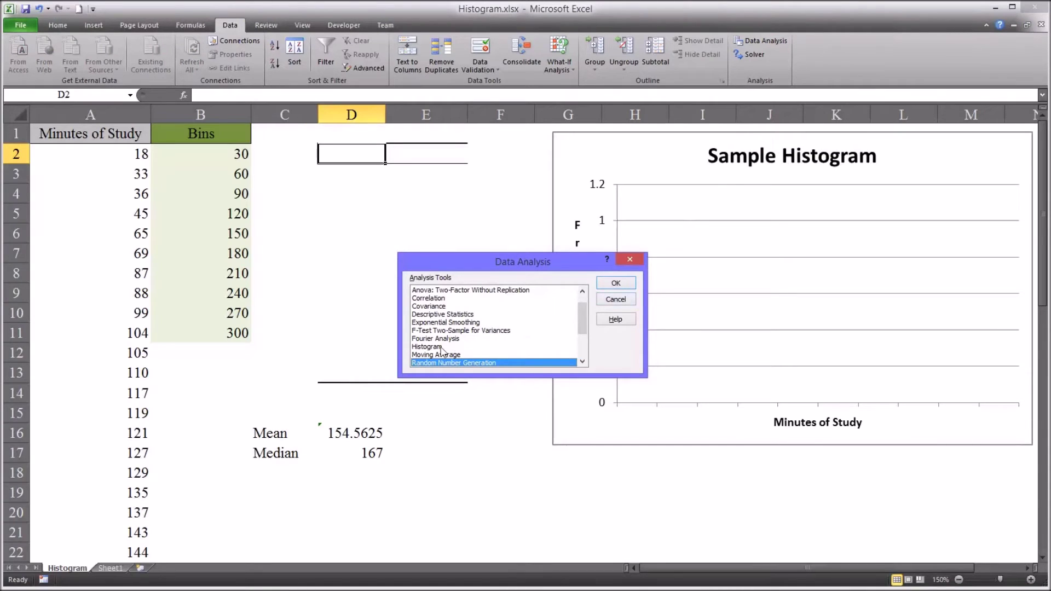
pyautogui.click(534, 346)
pyautogui.click(615, 283)
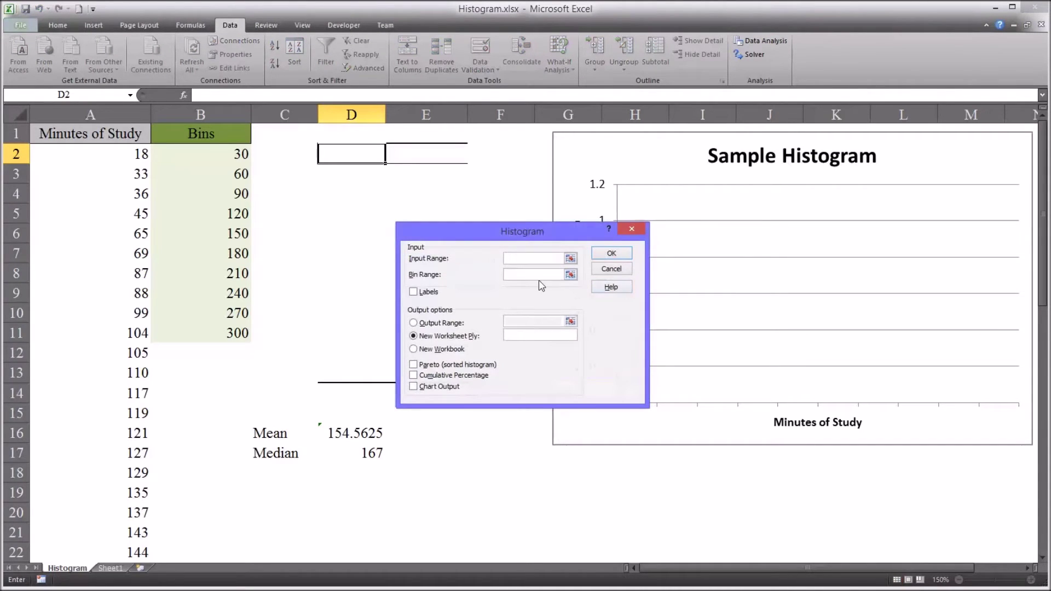
pyautogui.moveTo(484, 233)
pyautogui.mouseDown()
pyautogui.moveTo(492, 222)
pyautogui.moveTo(482, 215)
pyautogui.mouseUp()
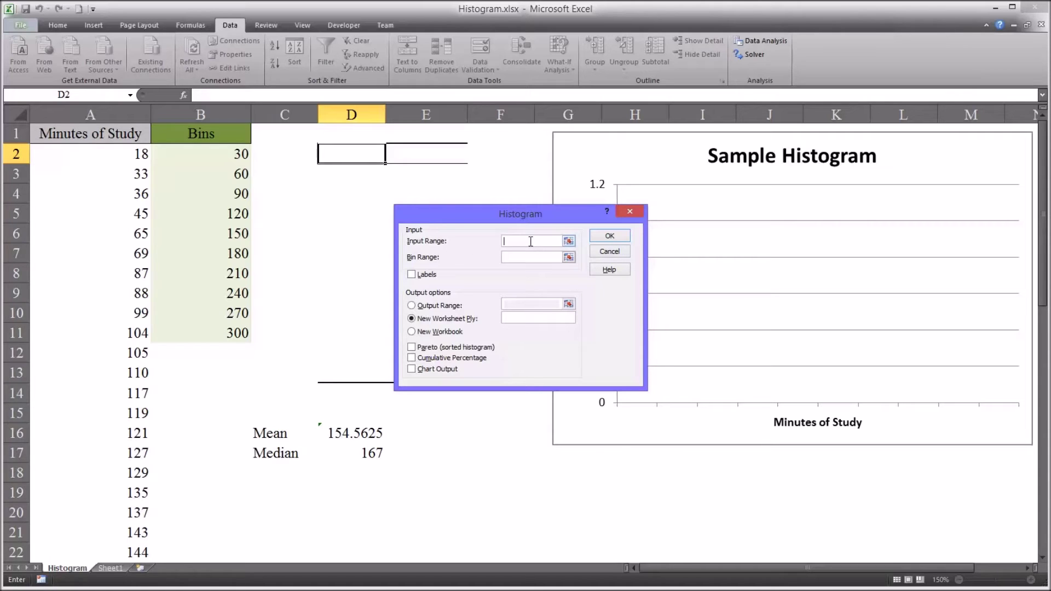
# Run Histogram with input A1:A51, bins B1:B11, Labels checked and output at D2.
pyautogui.moveTo(82, 133); pyautogui.dragTo(97, 530)
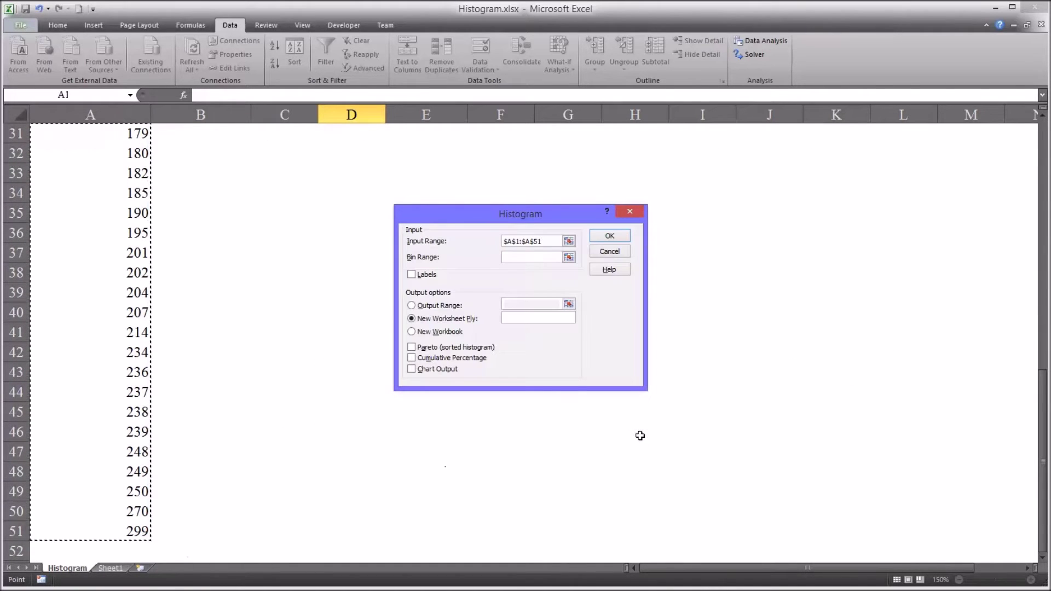
pyautogui.press('Tab')
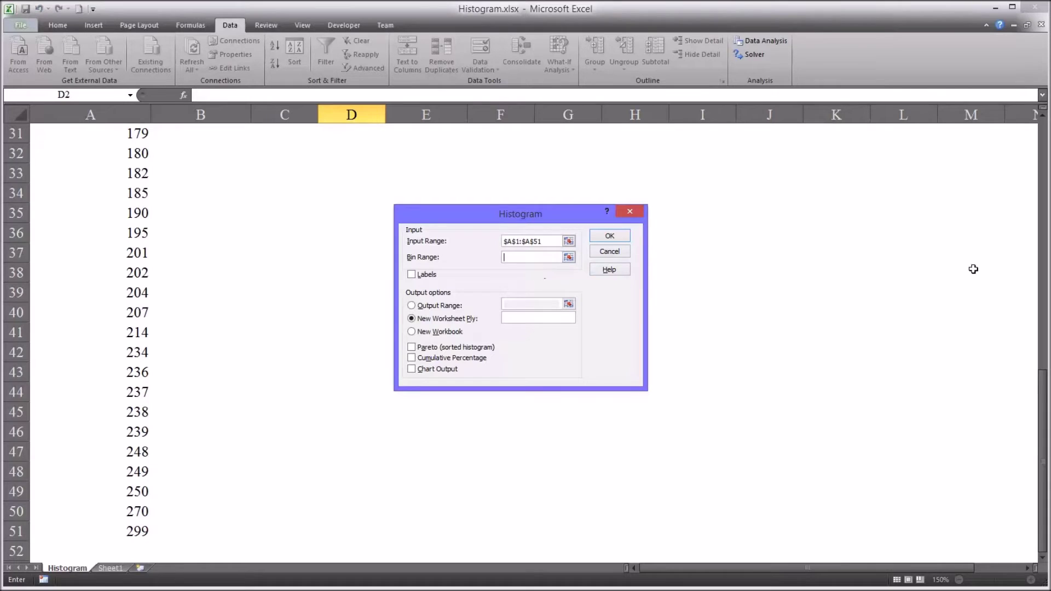
pyautogui.moveTo(1042, 395); pyautogui.dragTo(1016, 107)
pyautogui.click(208, 140)
pyautogui.moveTo(209, 141); pyautogui.dragTo(207, 327)
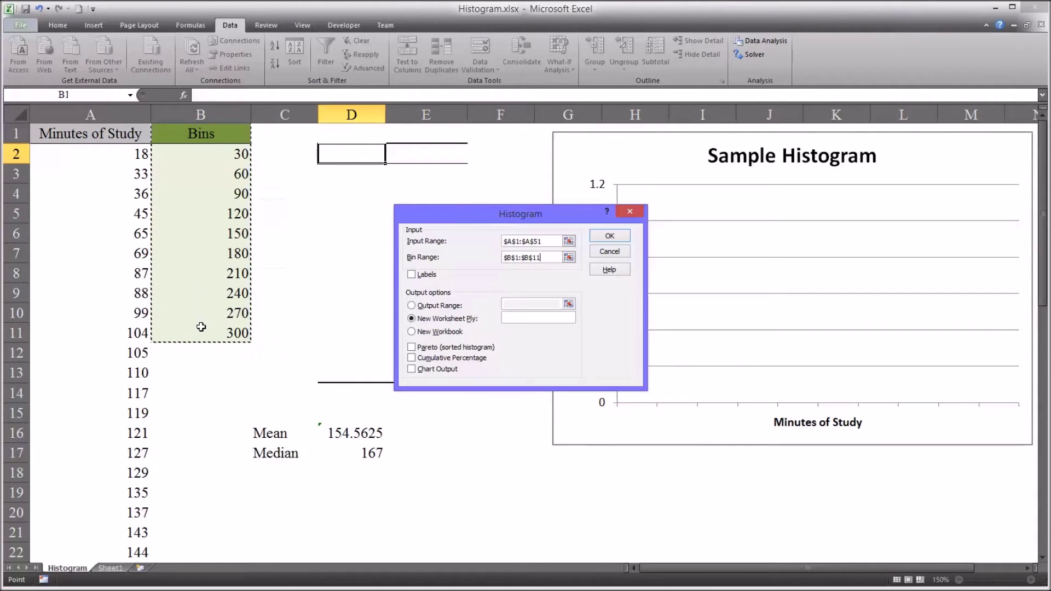
pyautogui.click(412, 275)
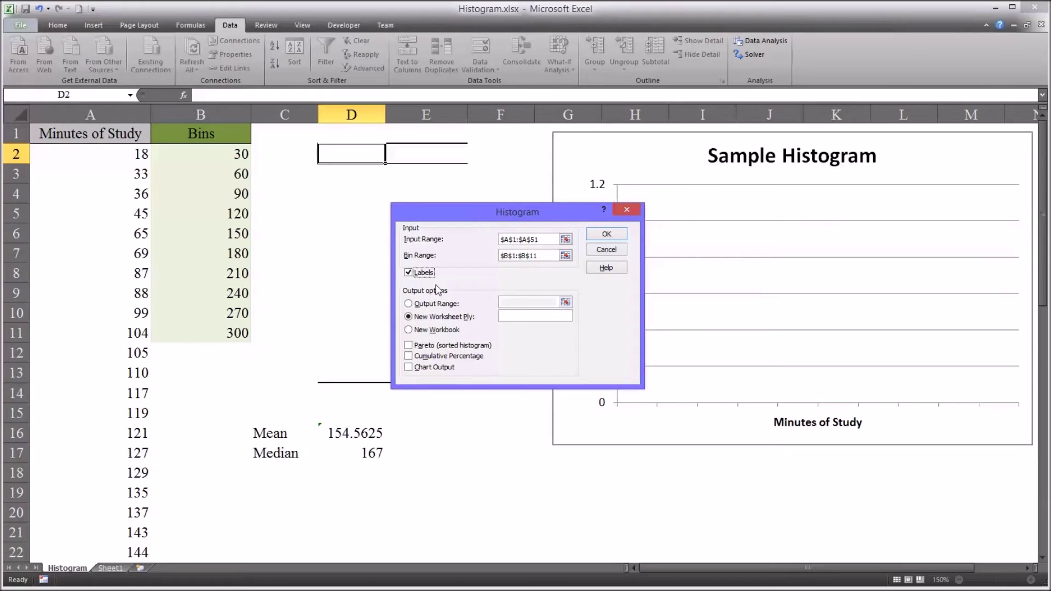
pyautogui.click(411, 306)
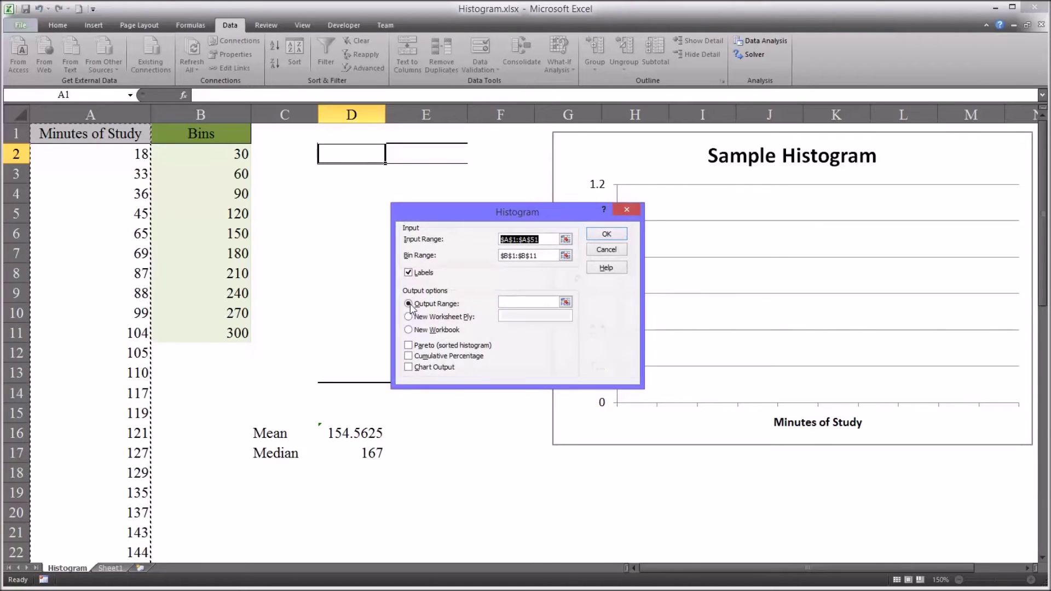
pyautogui.click(343, 156)
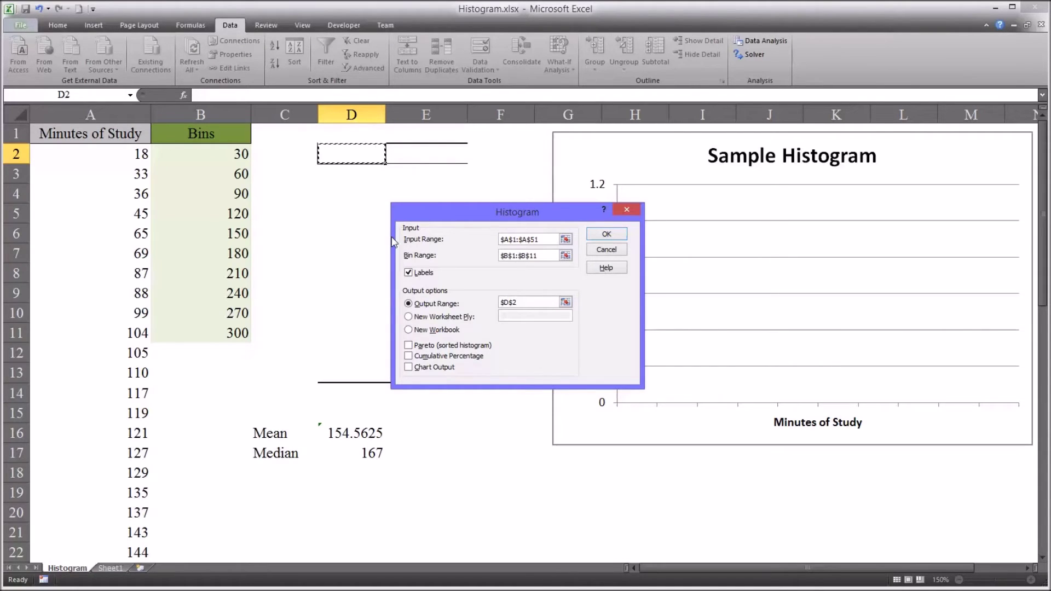
pyautogui.click(602, 237)
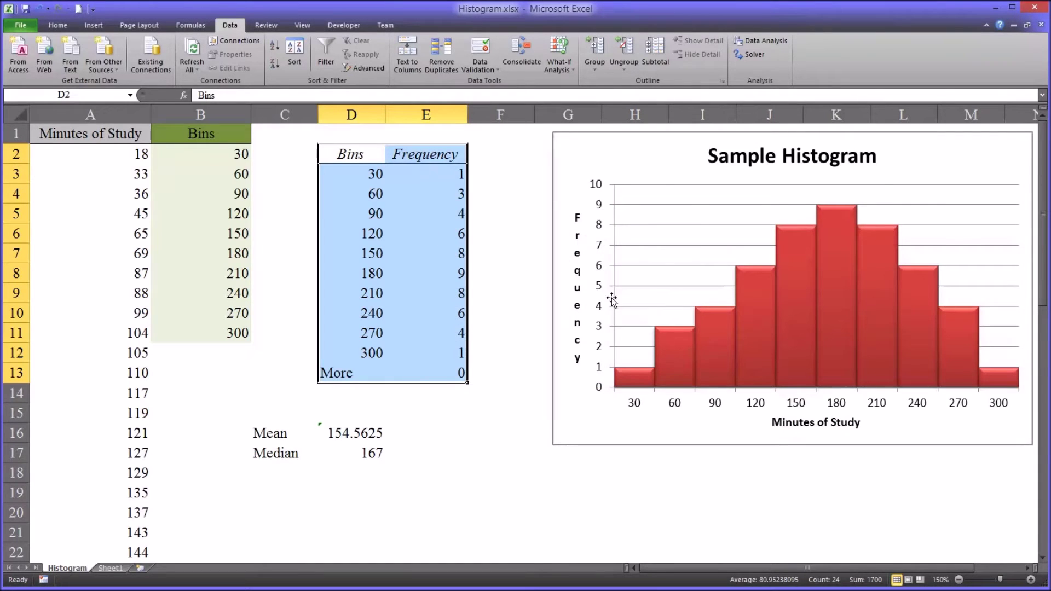
# Replace the bin values in D3:D12 with range labels 0-30 to 271-300 copied from Sheet1.
pyautogui.click(672, 167)
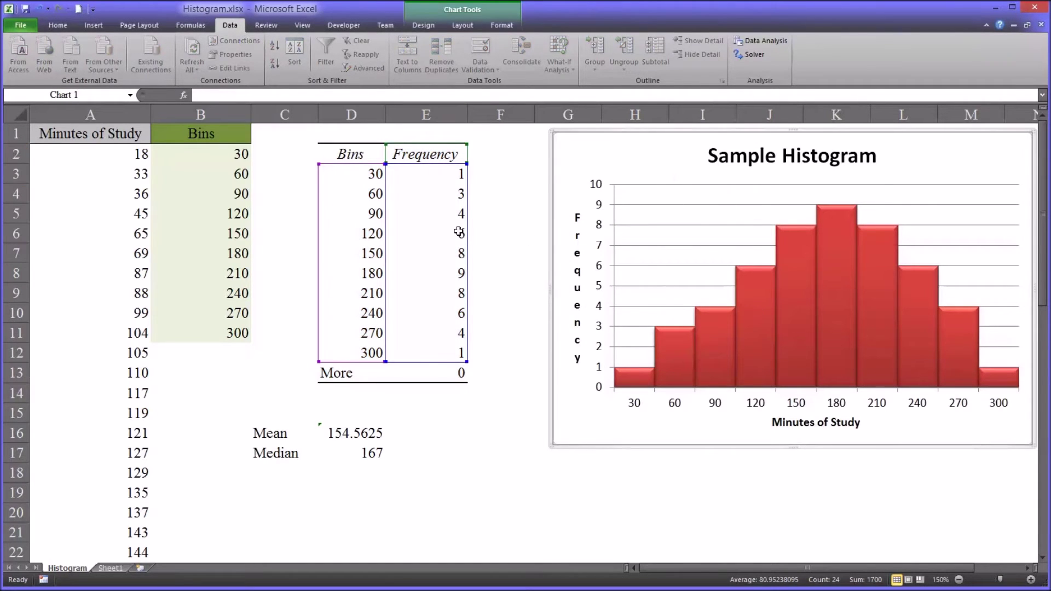
pyautogui.click(365, 155)
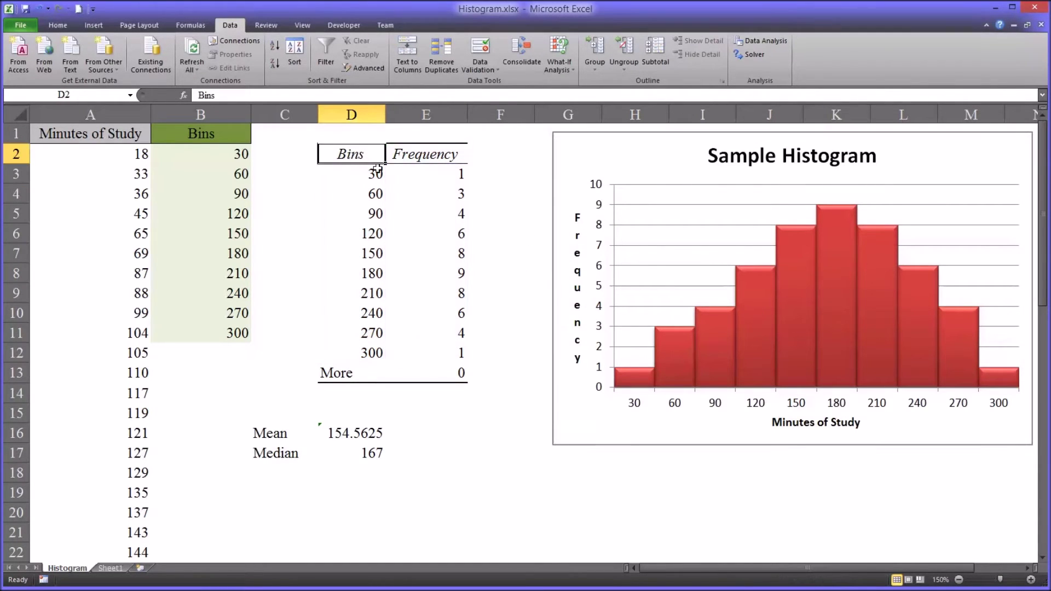
pyautogui.click(347, 177)
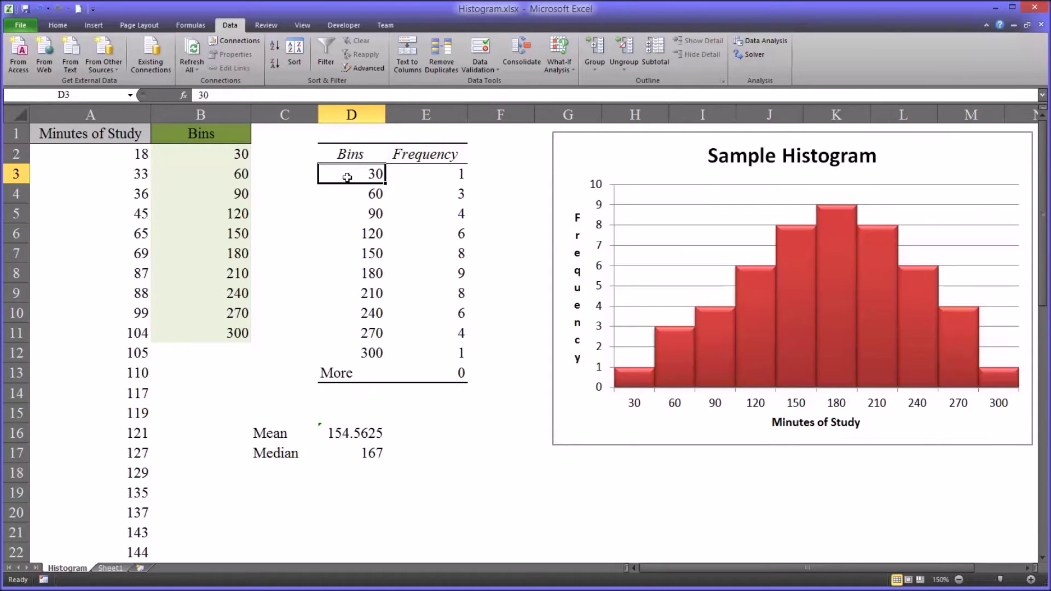
pyautogui.moveTo(347, 177); pyautogui.dragTo(347, 350)
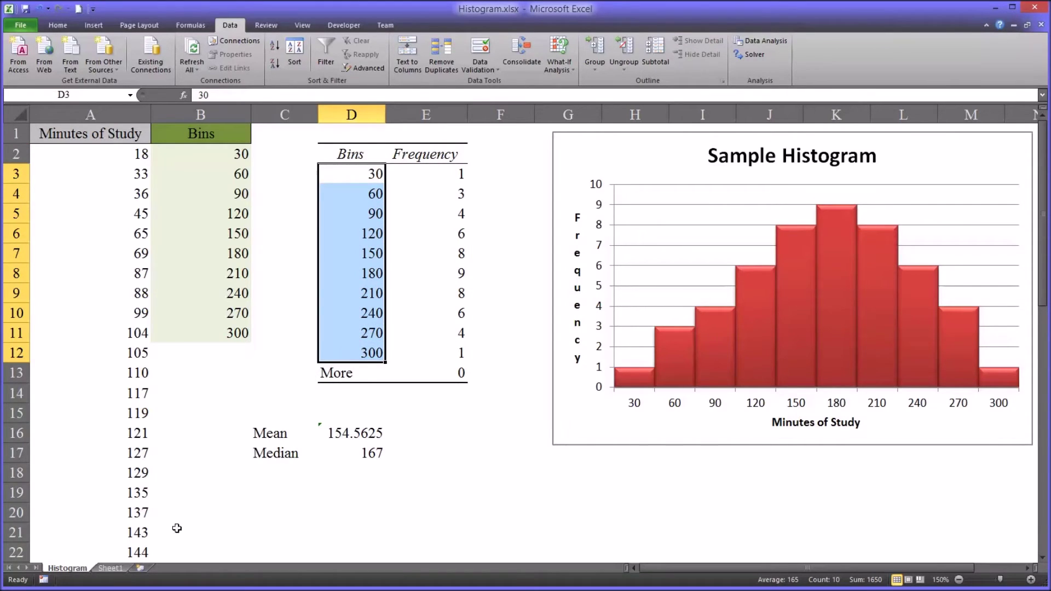
pyautogui.click(109, 567)
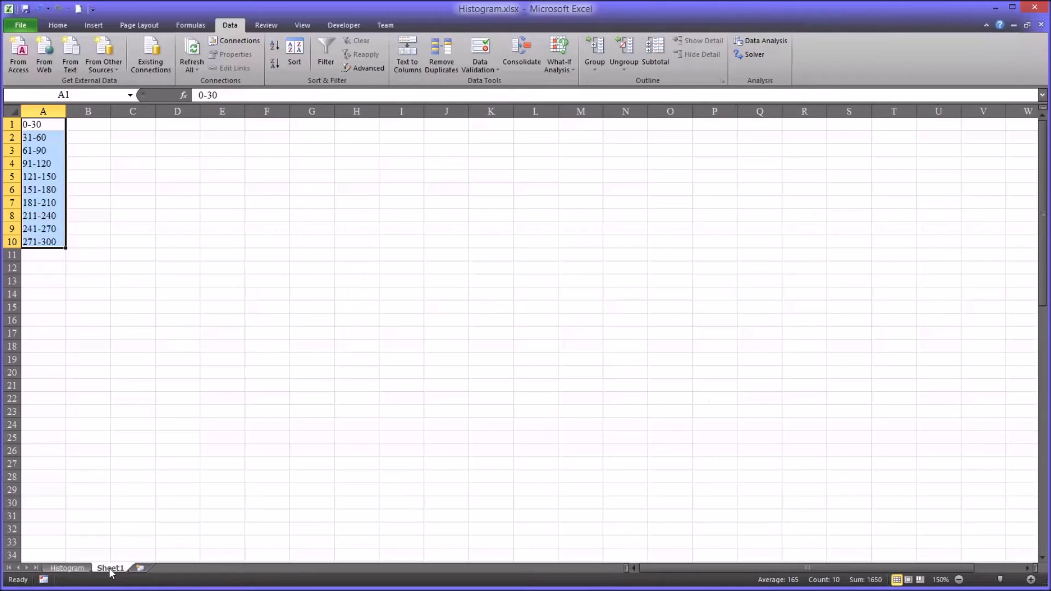
pyautogui.moveTo(43, 125); pyautogui.dragTo(42, 242)
pyautogui.hotkey('ctrl', 'c')
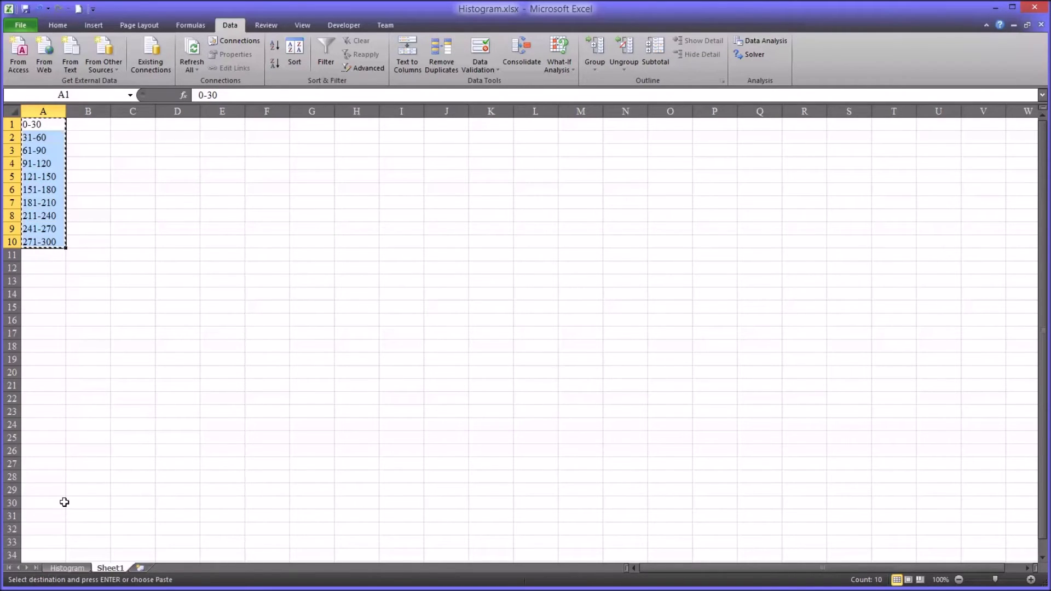
pyautogui.click(67, 568)
pyautogui.click(340, 178)
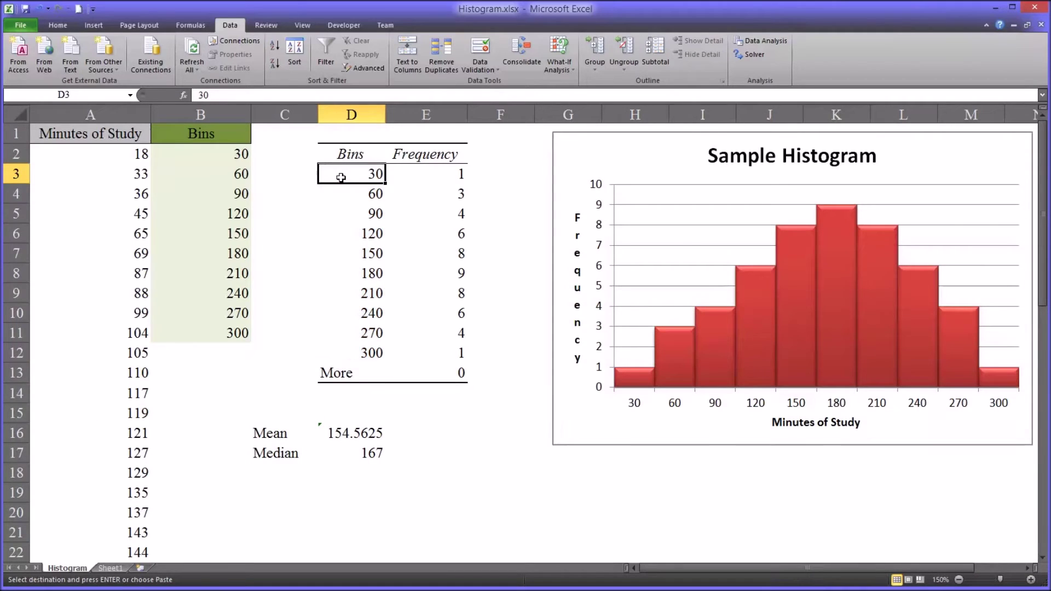
pyautogui.hotkey('ctrl', 'v')
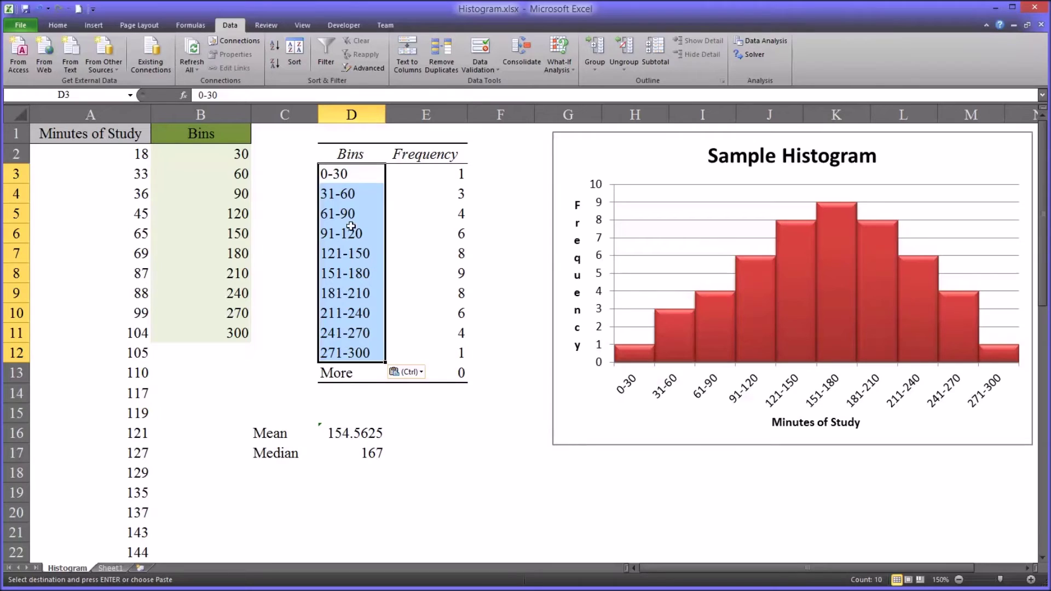
pyautogui.click(339, 174)
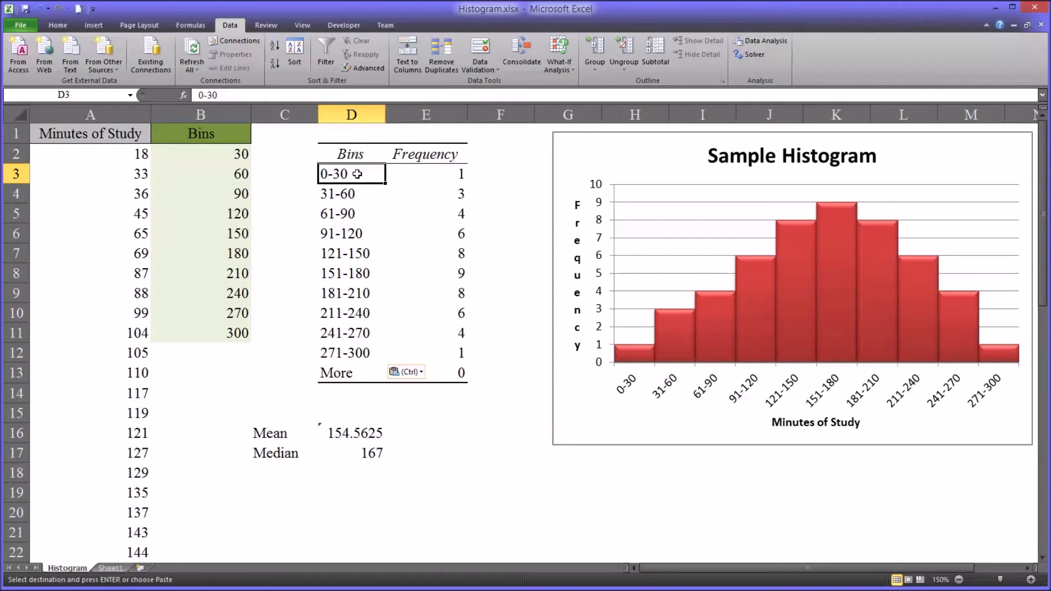
pyautogui.write('30')
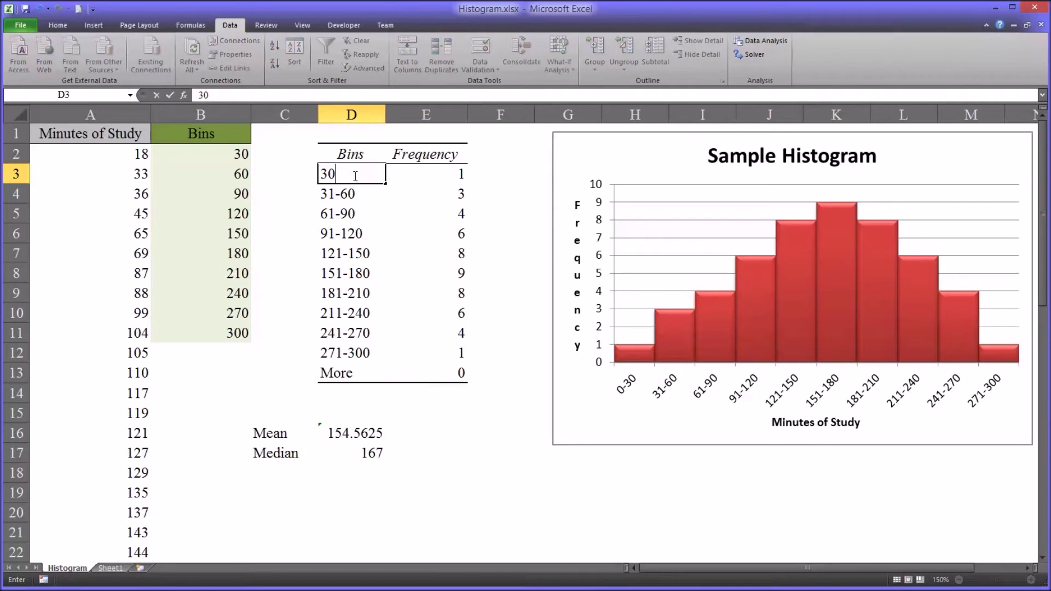
pyautogui.press('Return')
pyautogui.click(346, 174)
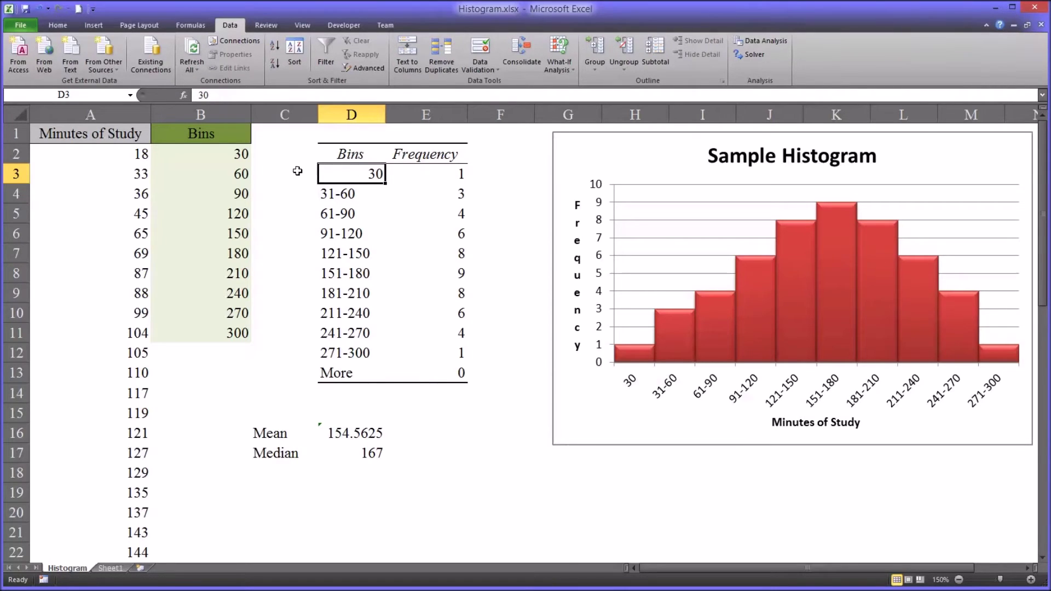
pyautogui.click(201, 96)
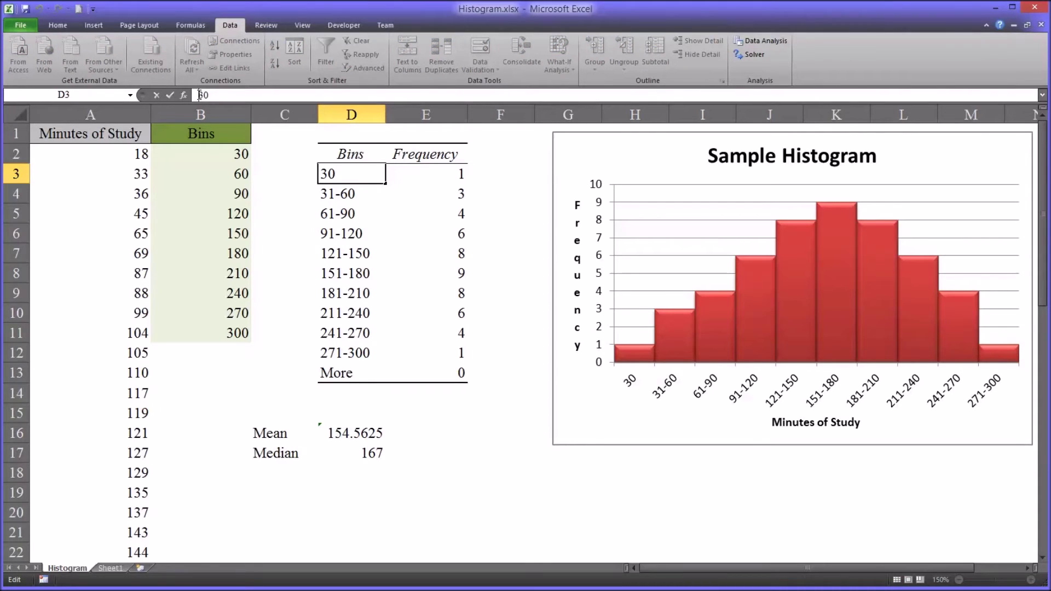
pyautogui.write('0-')
pyautogui.press('Return')
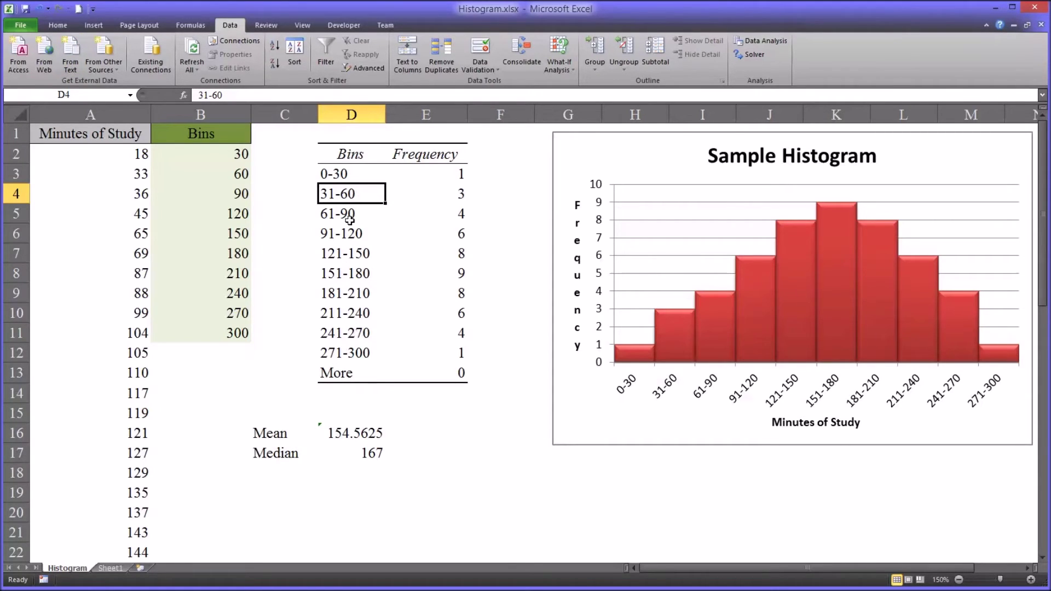
pyautogui.moveTo(342, 175); pyautogui.dragTo(360, 346)
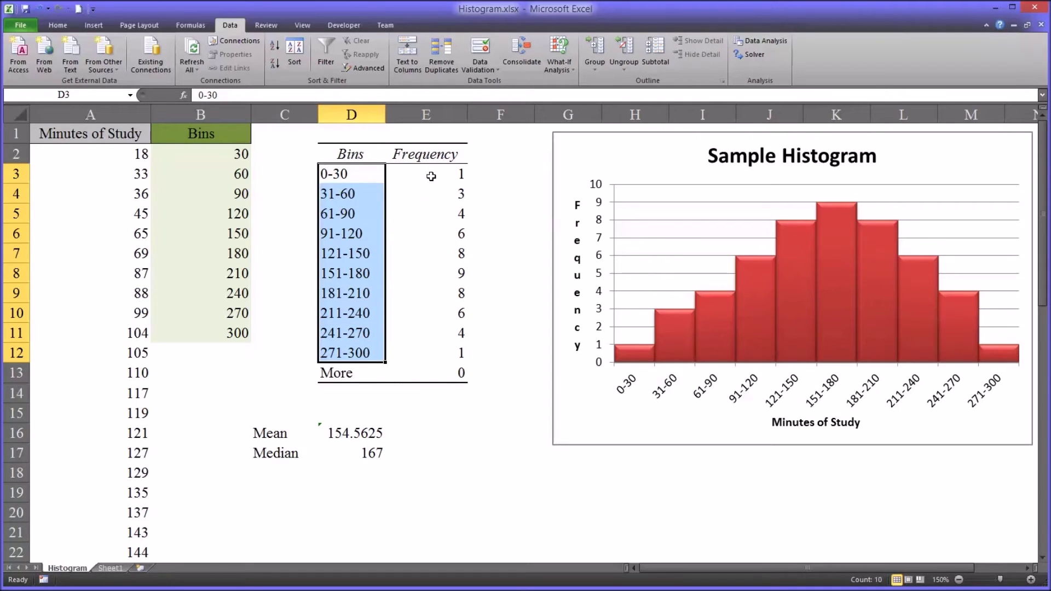
pyautogui.moveTo(368, 160); pyautogui.dragTo(421, 376)
pyautogui.click(409, 180)
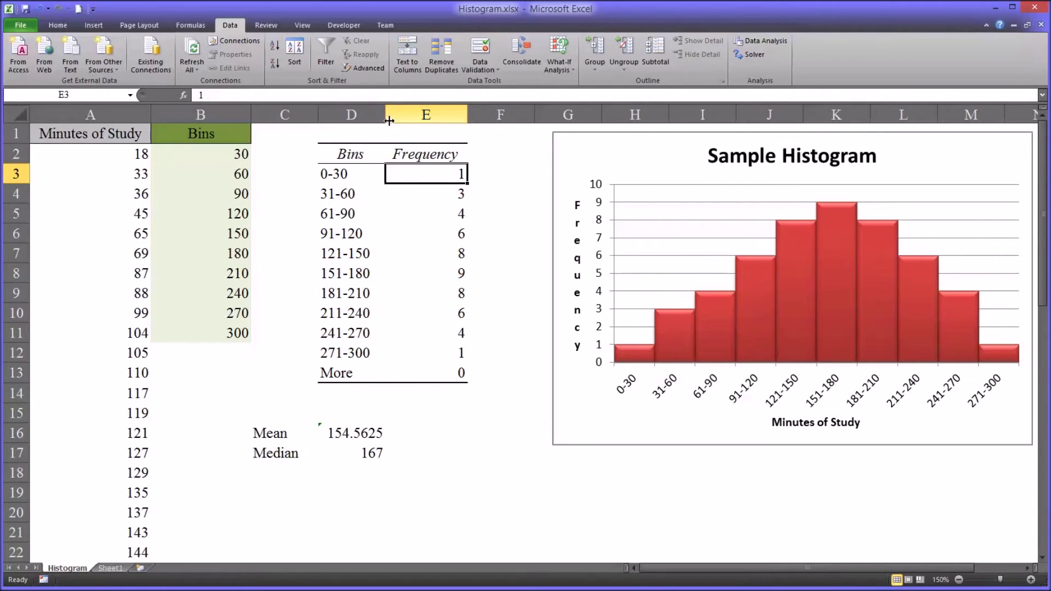
pyautogui.moveTo(386, 116); pyautogui.dragTo(402, 115)
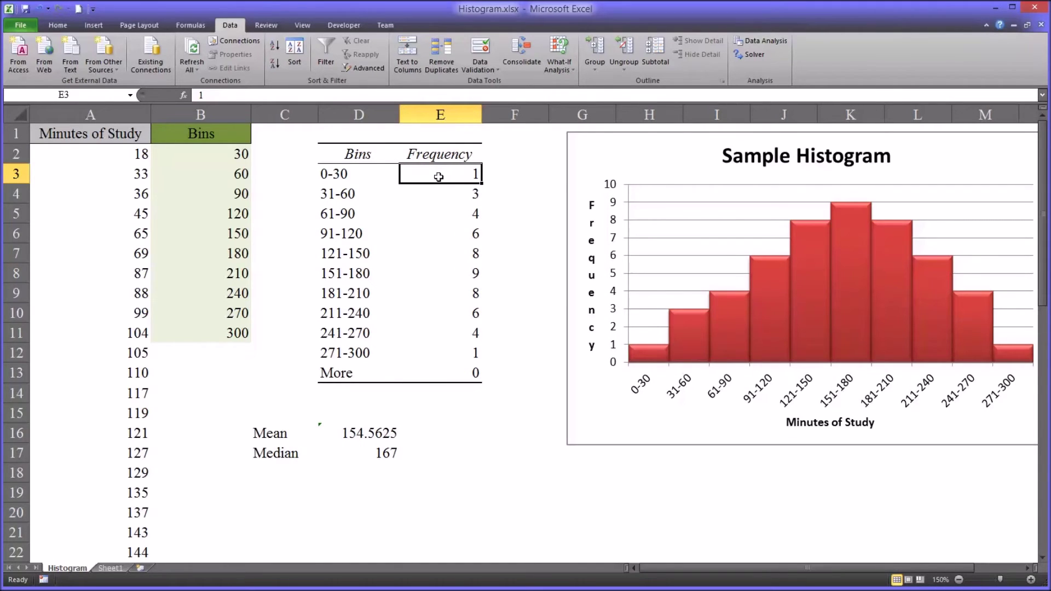
pyautogui.click(362, 174)
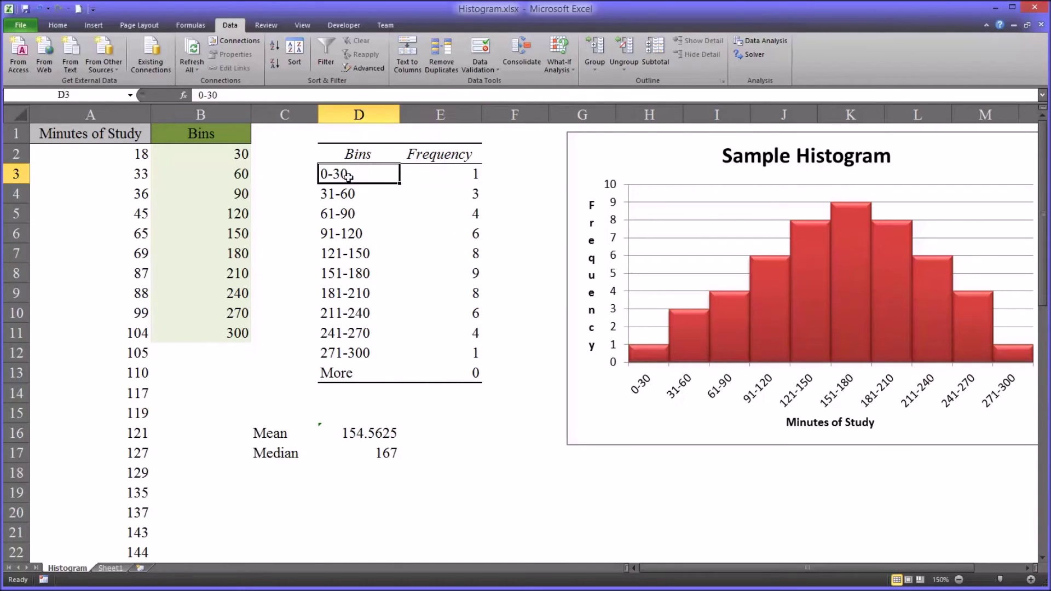
pyautogui.click(423, 174)
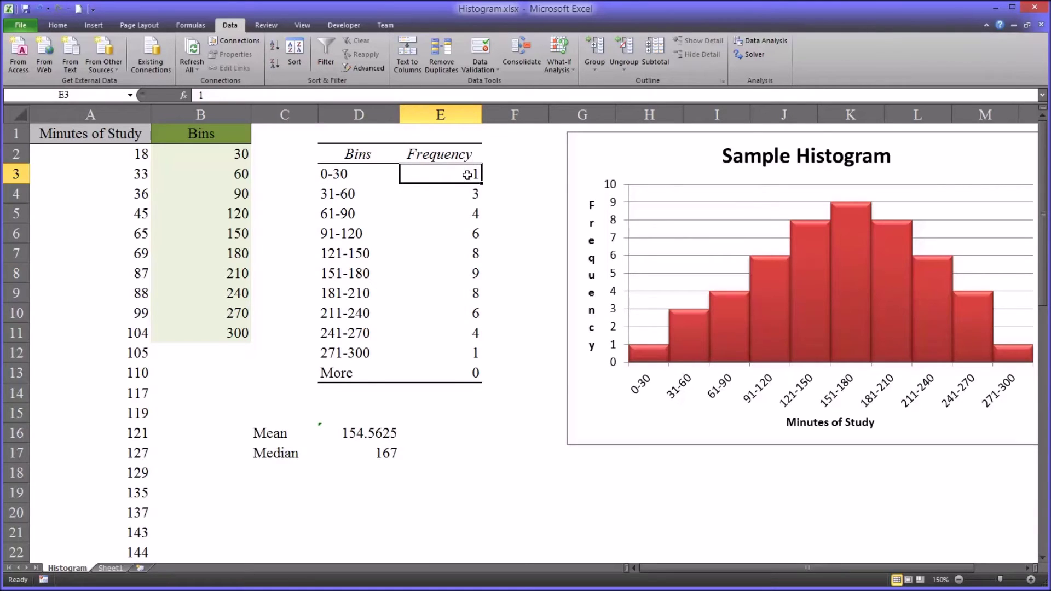
pyautogui.click(92, 115)
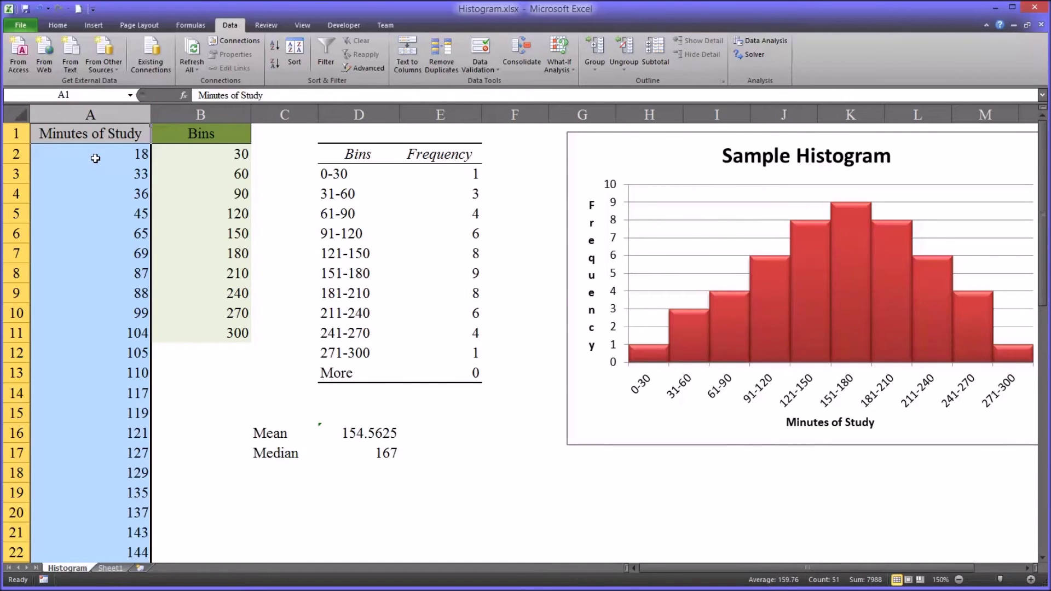
pyautogui.click(89, 155)
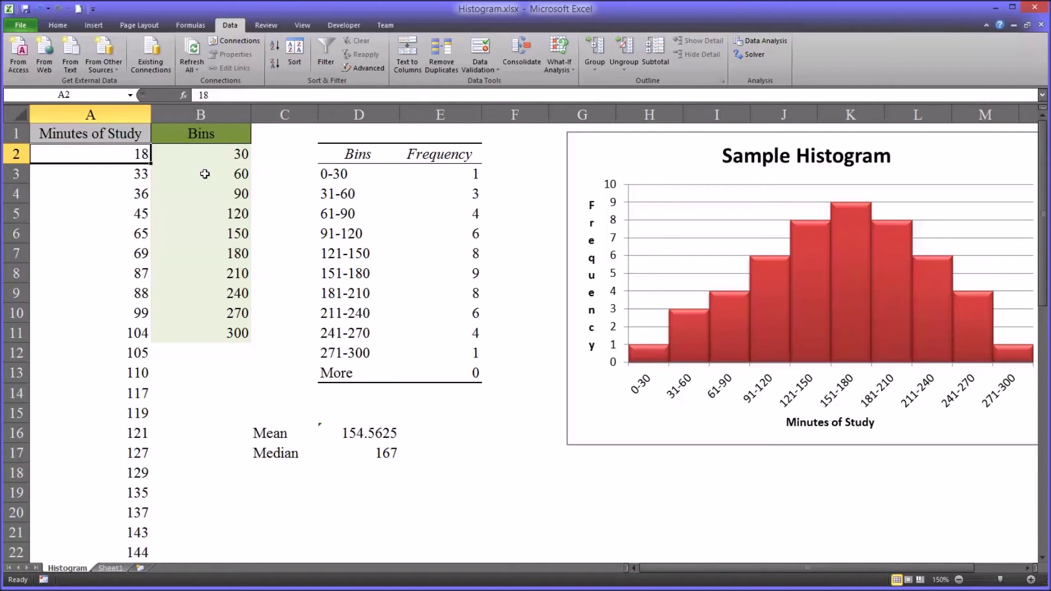
pyautogui.click(105, 178)
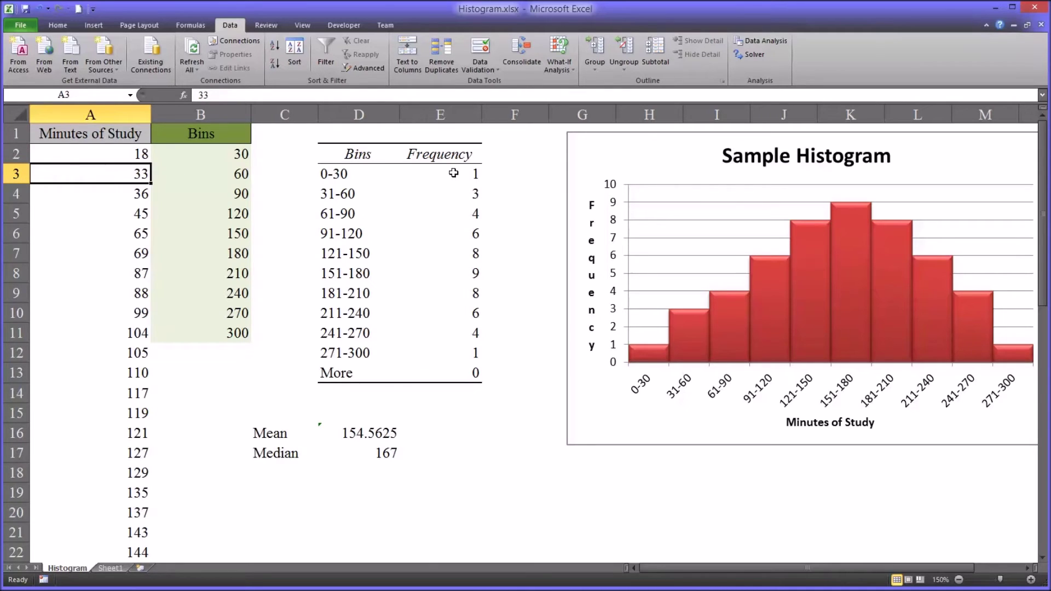
pyautogui.click(453, 173)
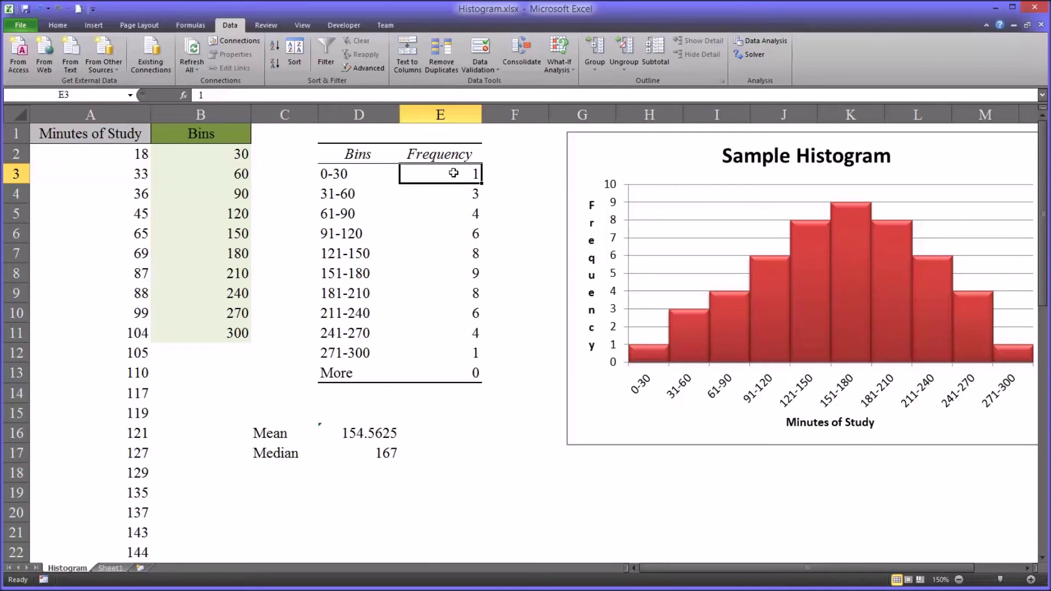
pyautogui.click(438, 198)
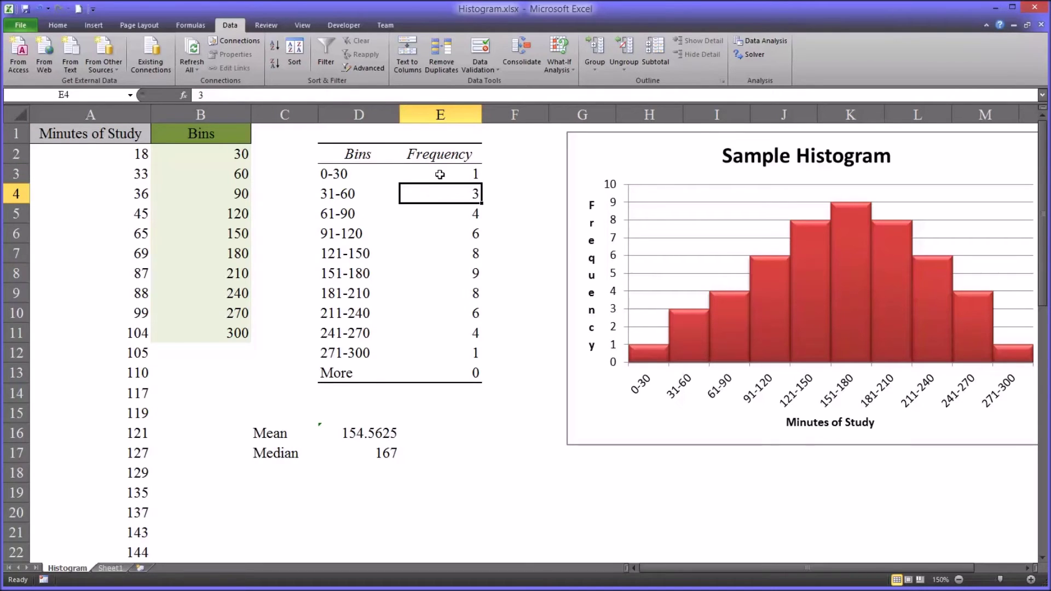
pyautogui.click(439, 174)
pyautogui.click(436, 198)
pyautogui.click(362, 197)
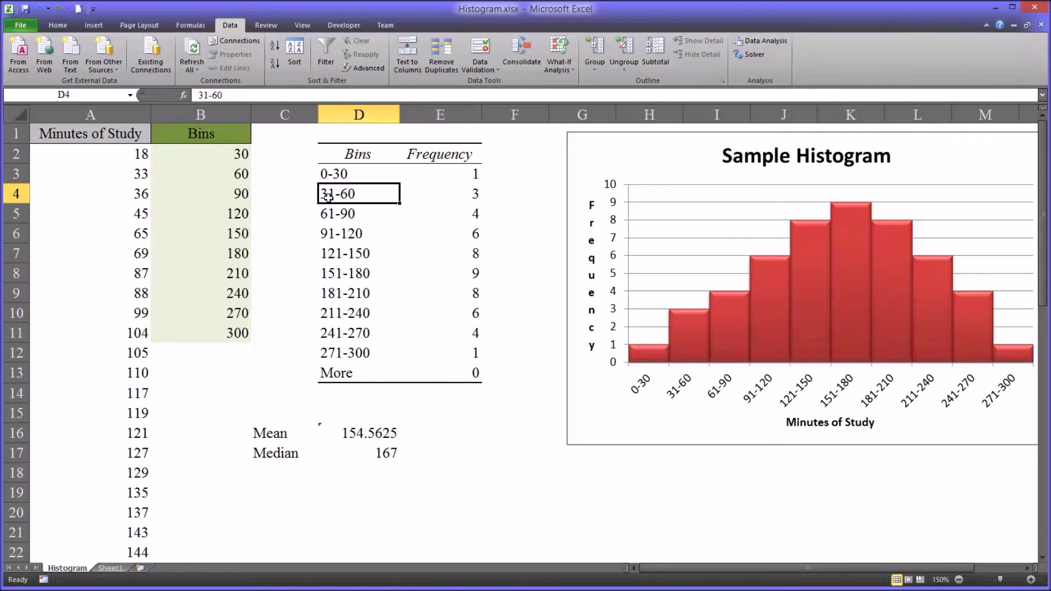
pyautogui.moveTo(104, 175); pyautogui.dragTo(102, 219)
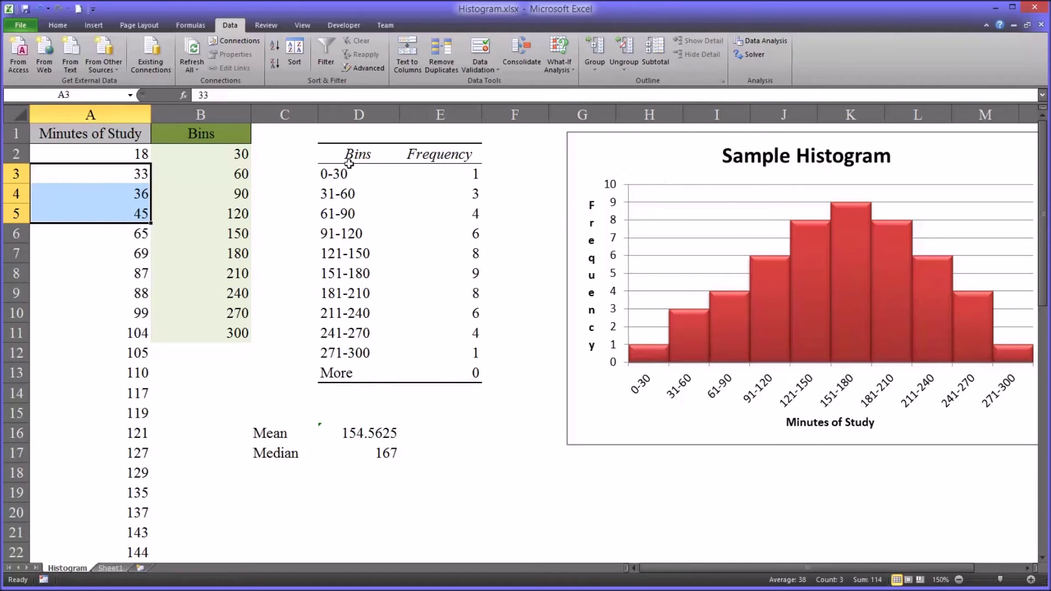
pyautogui.moveTo(348, 161); pyautogui.dragTo(456, 367)
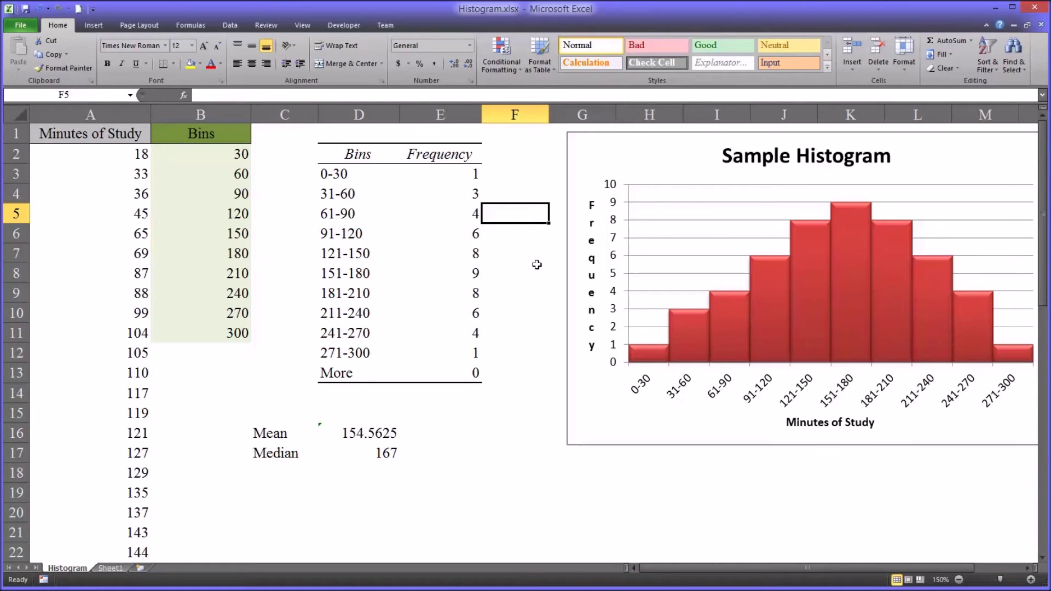
pyautogui.click(669, 163)
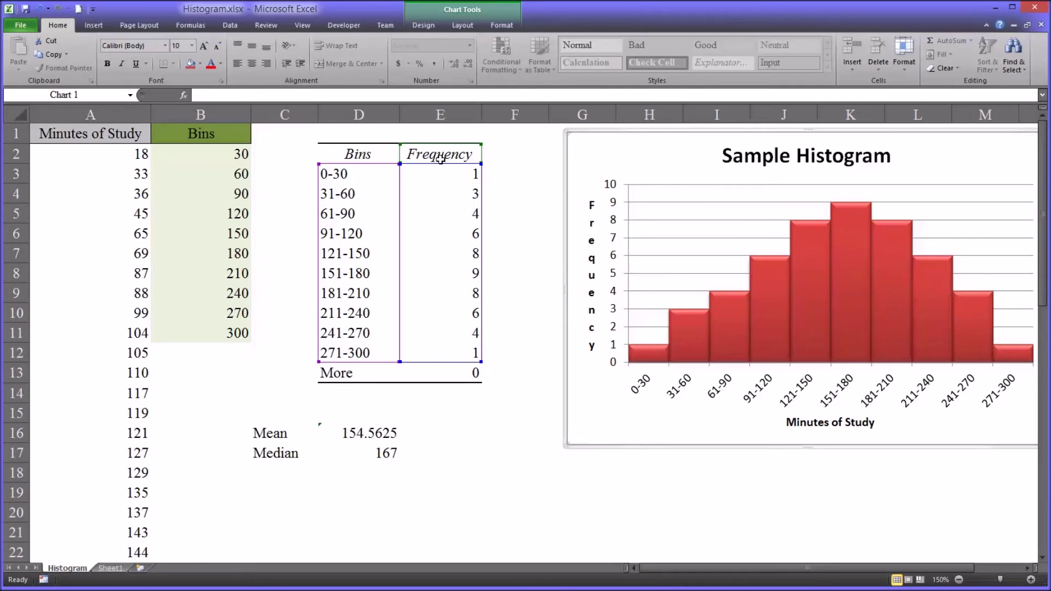
# Insert a 2-D clustered column chart of Frequency E2:E12 and delete its legend.
pyautogui.click(522, 160)
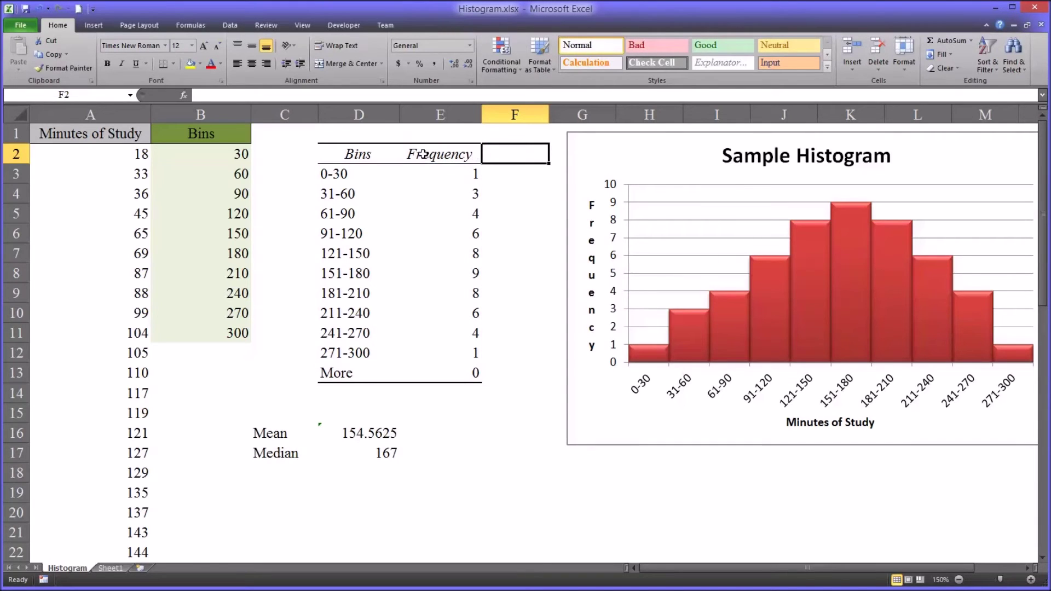
pyautogui.moveTo(424, 154); pyautogui.dragTo(426, 347)
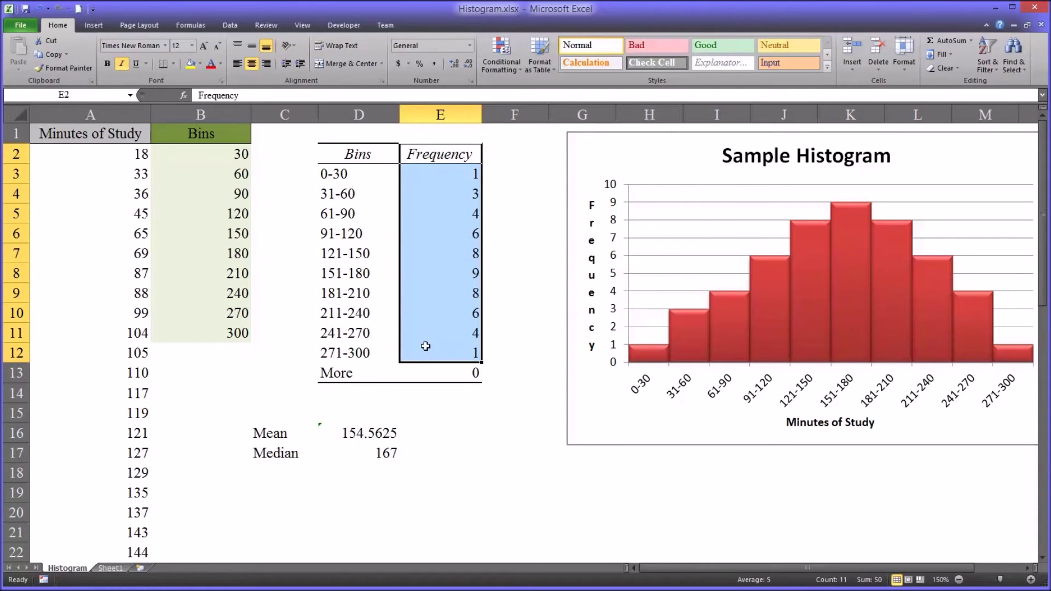
pyautogui.click(93, 26)
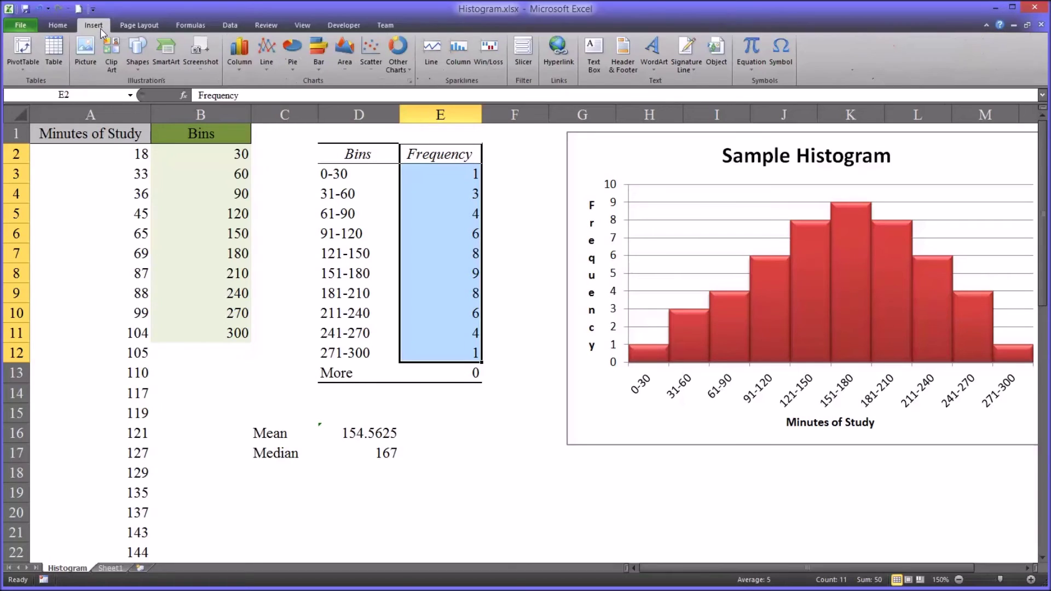
pyautogui.click(239, 55)
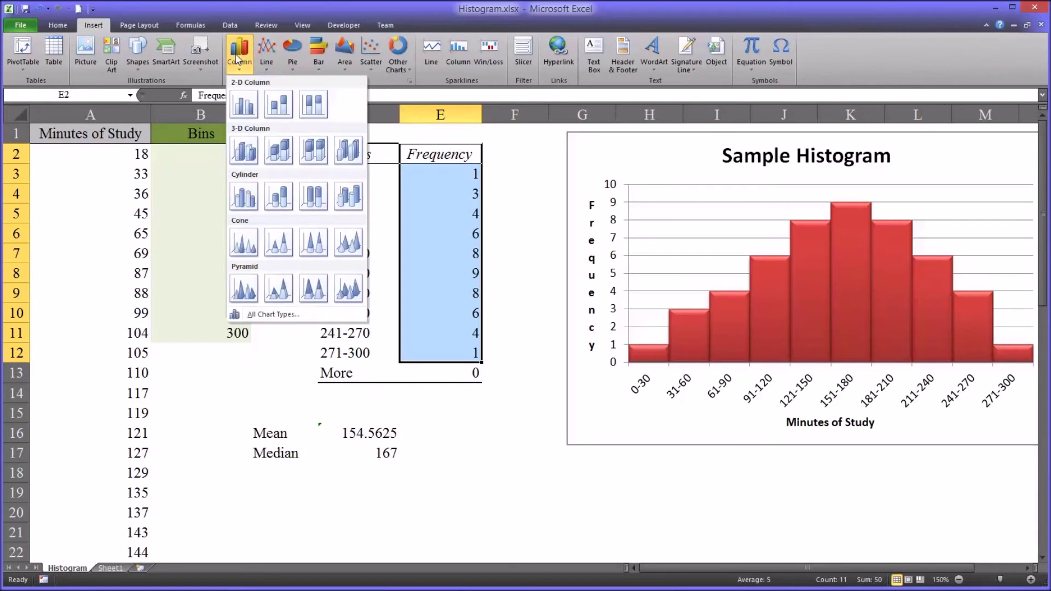
pyautogui.click(244, 109)
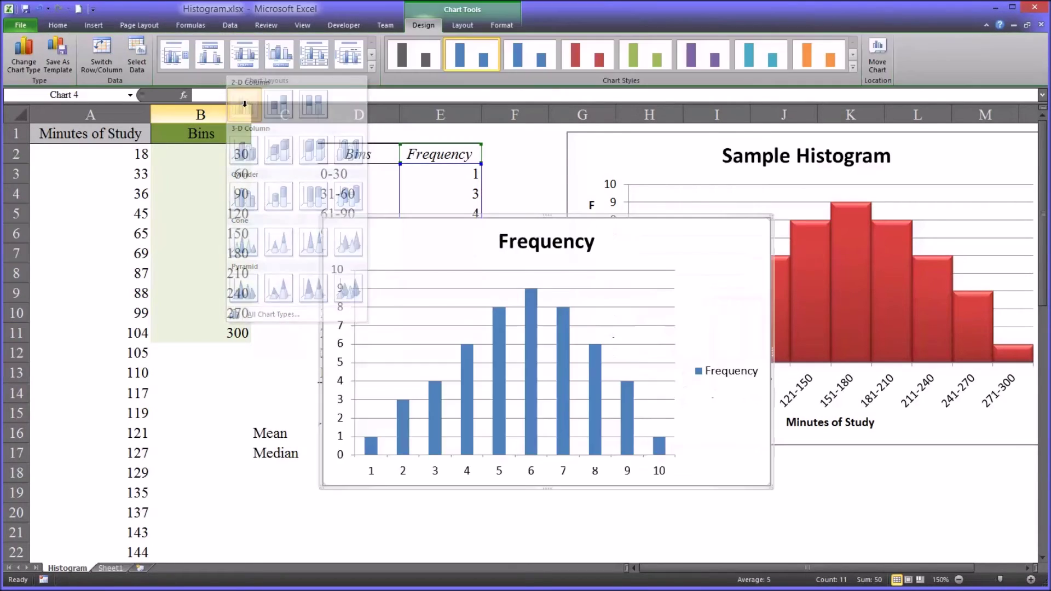
pyautogui.click(702, 371)
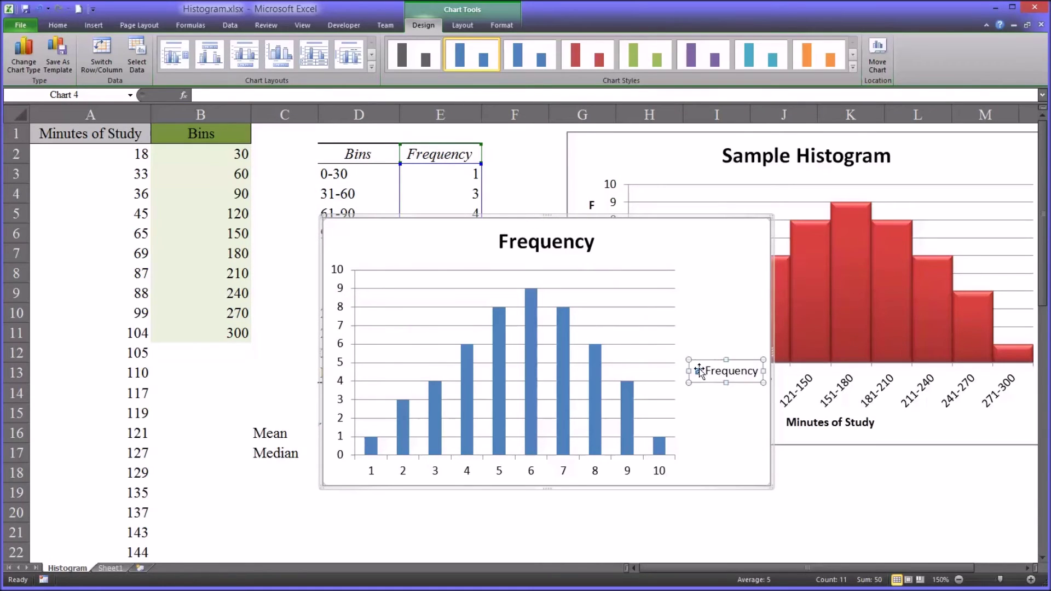
pyautogui.press('Delete')
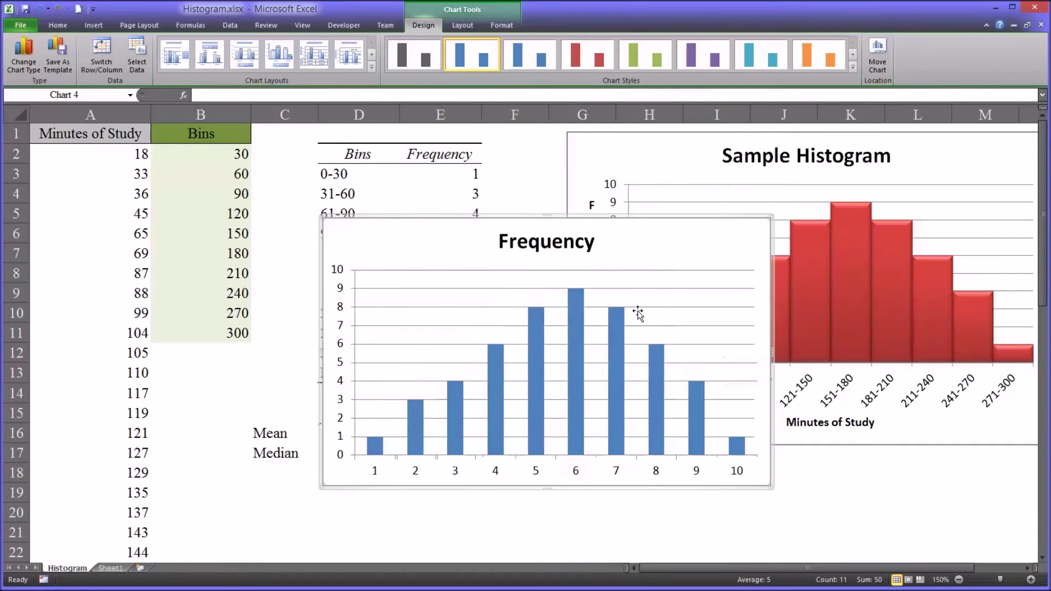
# Change the new chart's title from Frequency to 'Histogram'.
pyautogui.click(562, 242)
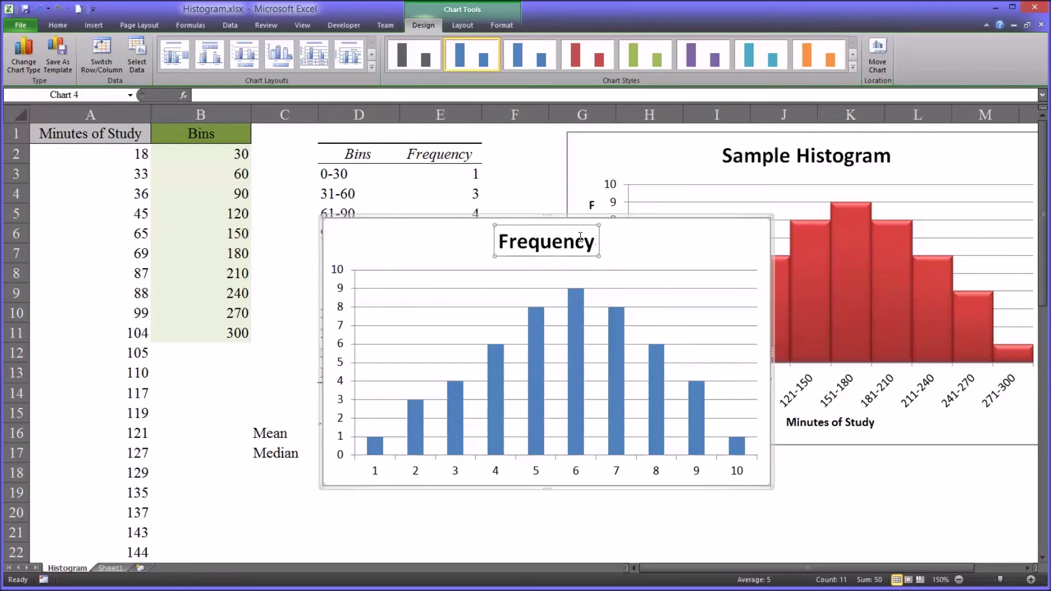
pyautogui.doubleClick(518, 237)
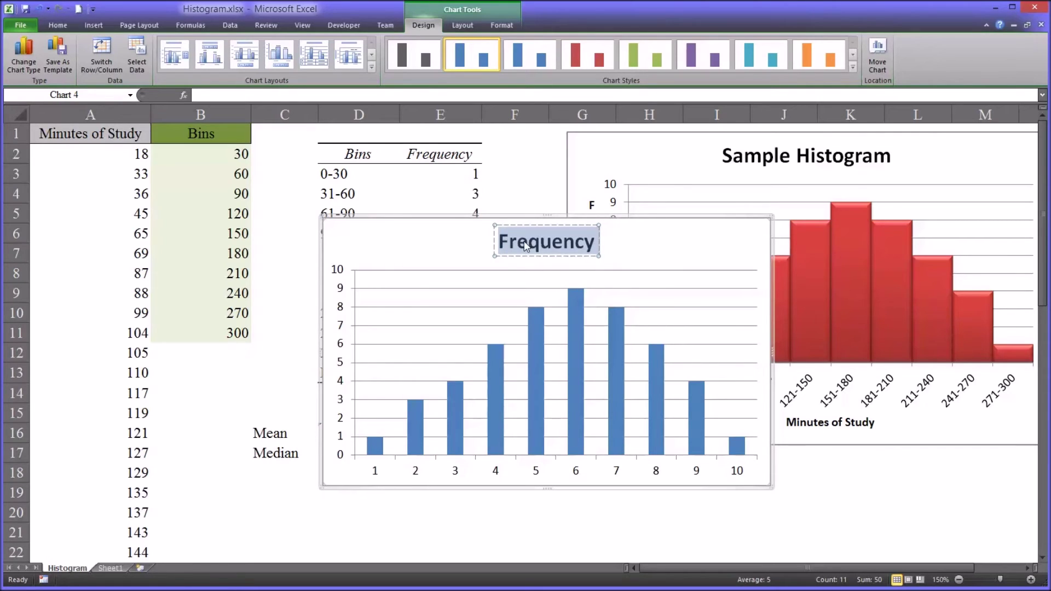
pyautogui.write('Histr')
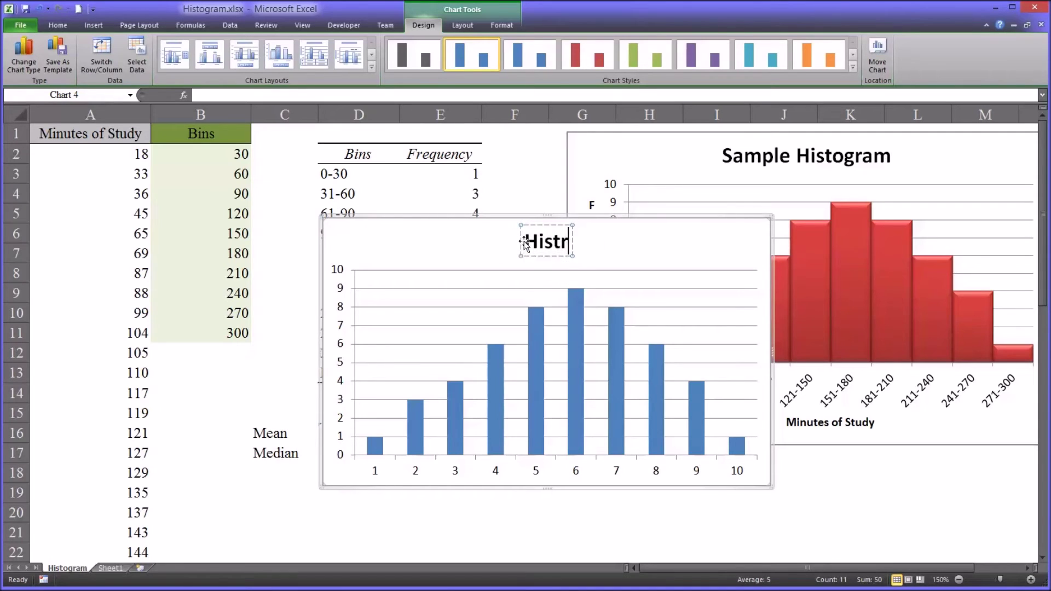
pyautogui.press('BackSpace')
pyautogui.write('og')
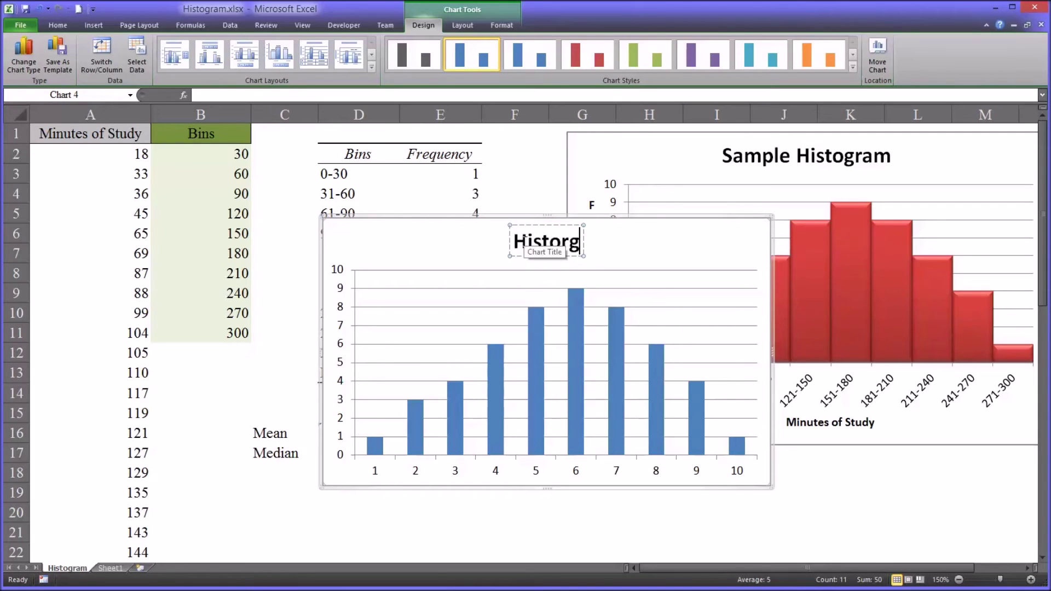
pyautogui.write('ram')
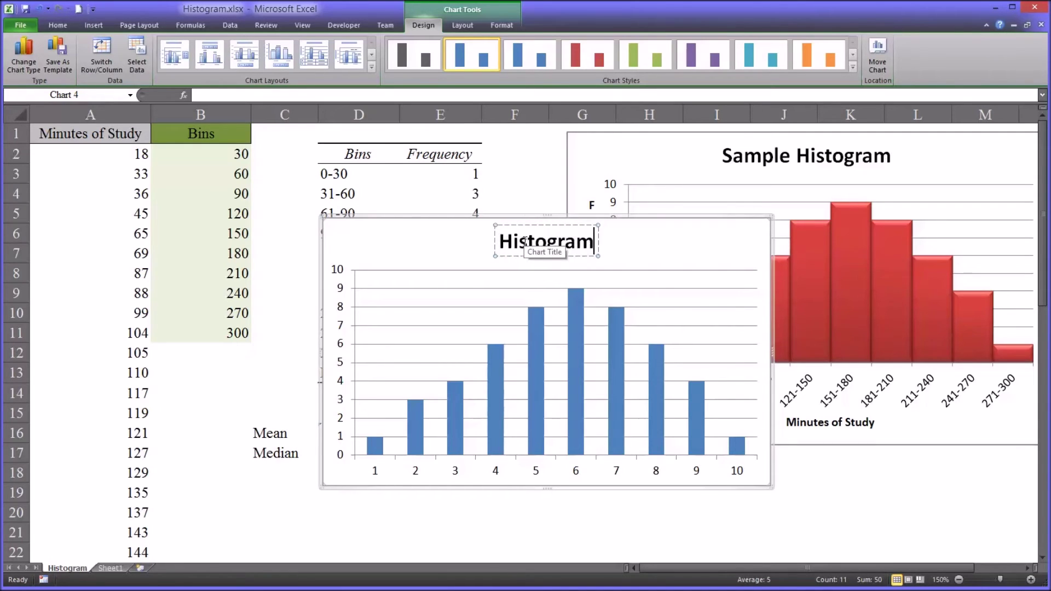
pyautogui.click(651, 253)
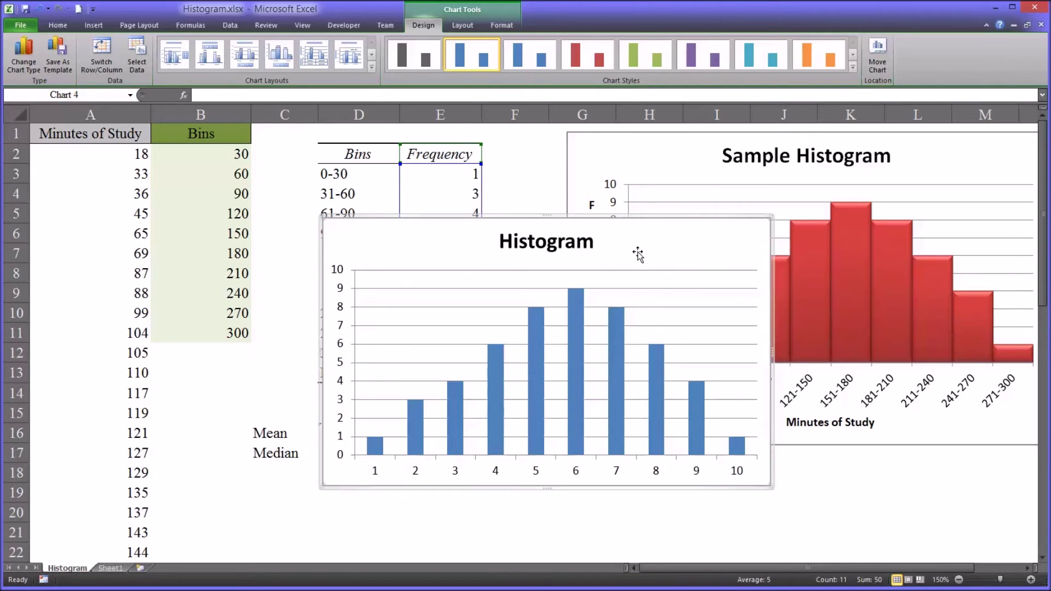
# Move the Histogram chart to the right of the frequency table and enlarge it.
pyautogui.moveTo(638, 254); pyautogui.dragTo(807, 284)
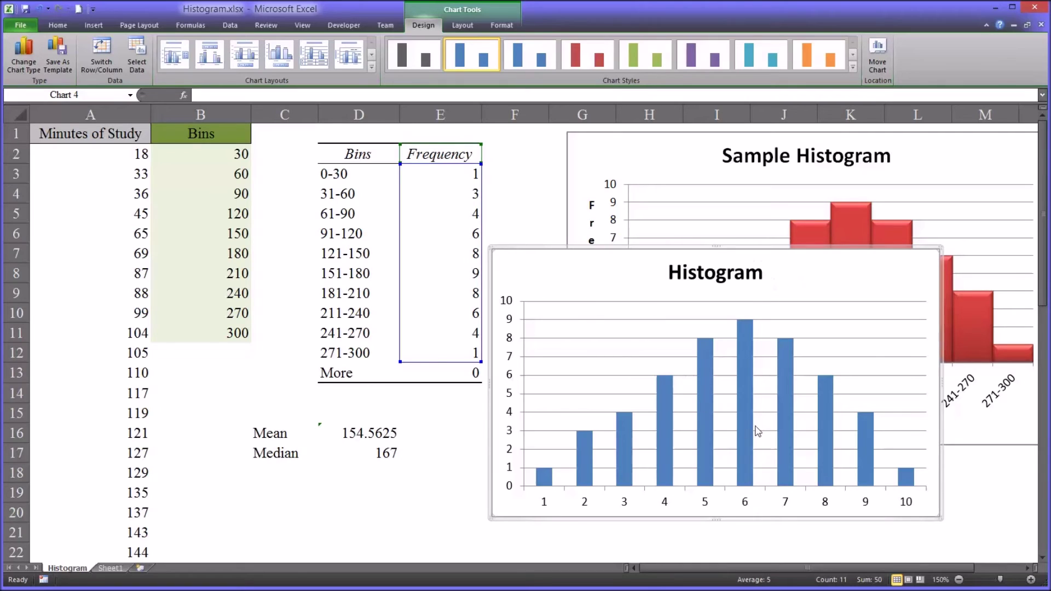
pyautogui.moveTo(739, 426)
pyautogui.moveTo(937, 516); pyautogui.dragTo(966, 536)
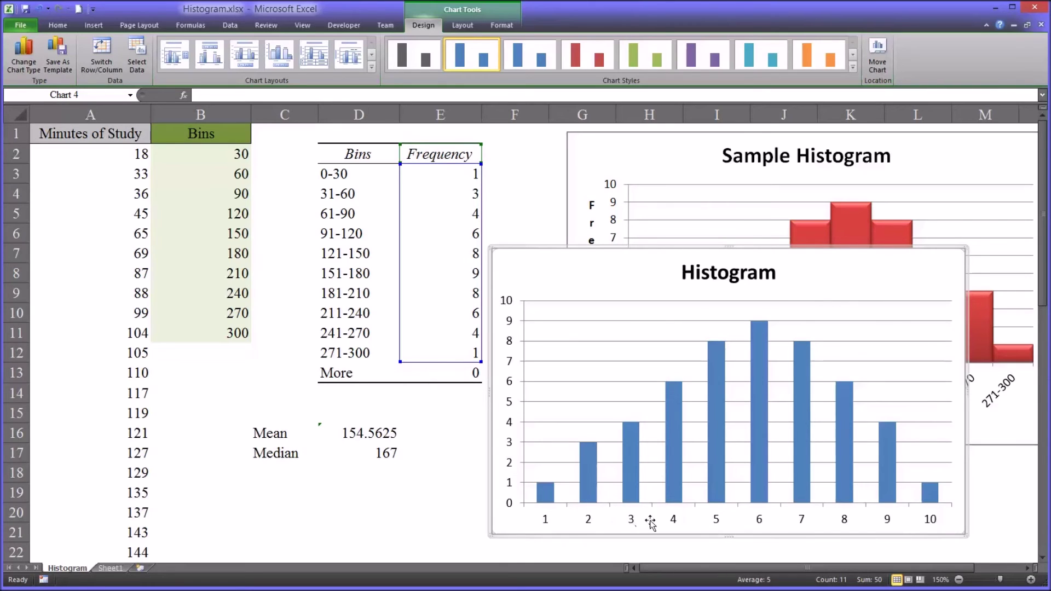
# Use the bin labels in D3:D12 as the chart's horizontal axis labels.
pyautogui.rightClick(862, 332)
pyautogui.click(902, 381)
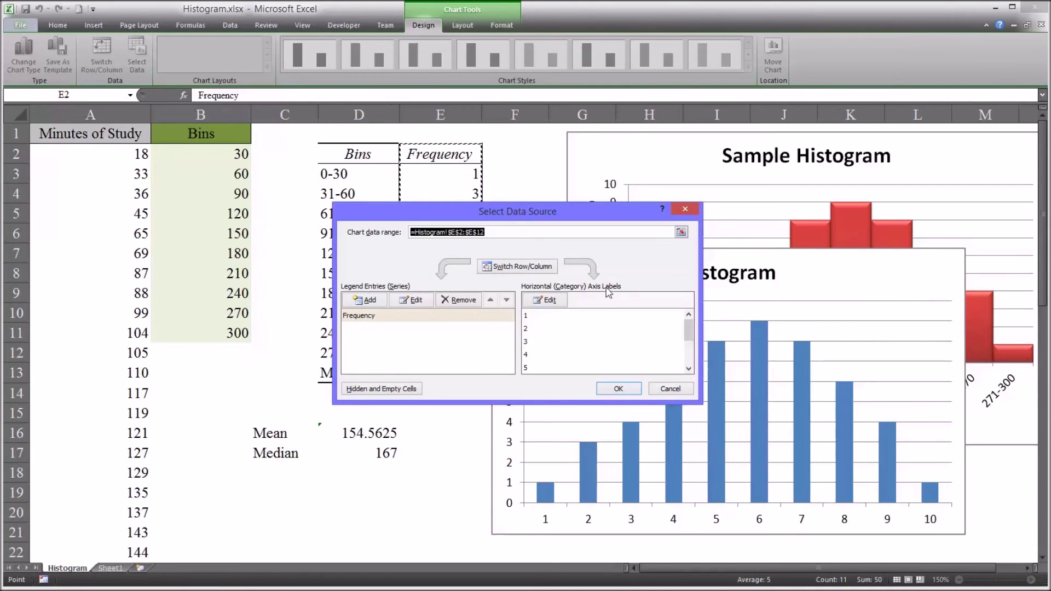
pyautogui.click(544, 303)
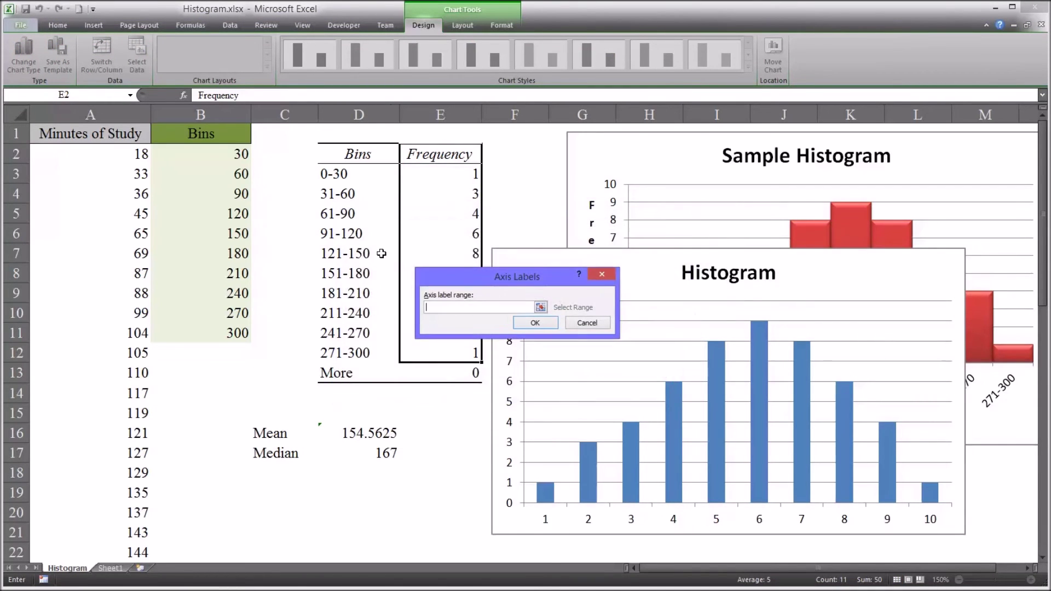
pyautogui.moveTo(350, 174); pyautogui.dragTo(349, 353)
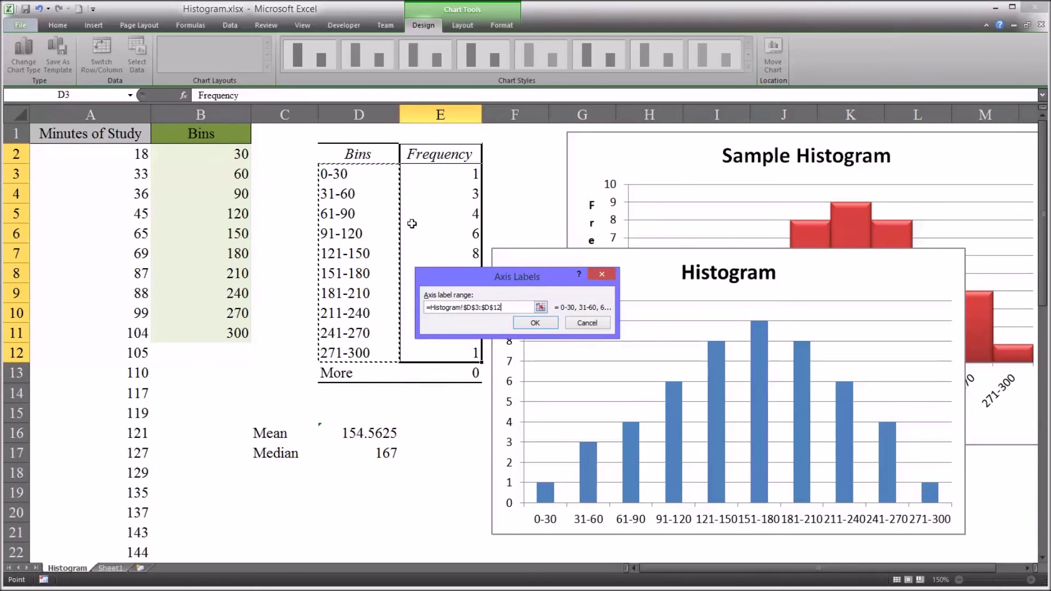
pyautogui.click(535, 323)
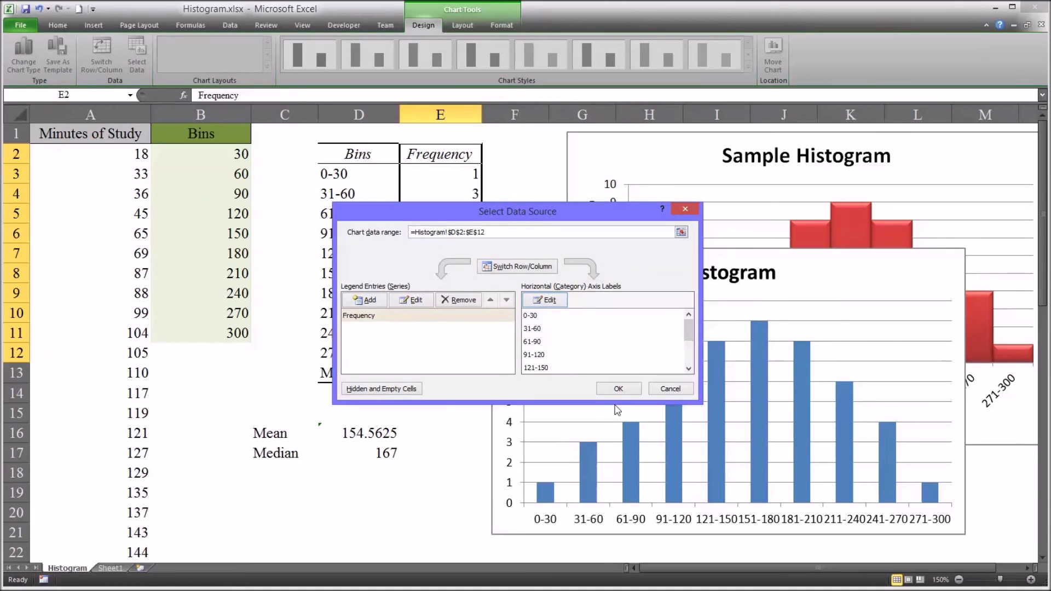
pyautogui.click(619, 390)
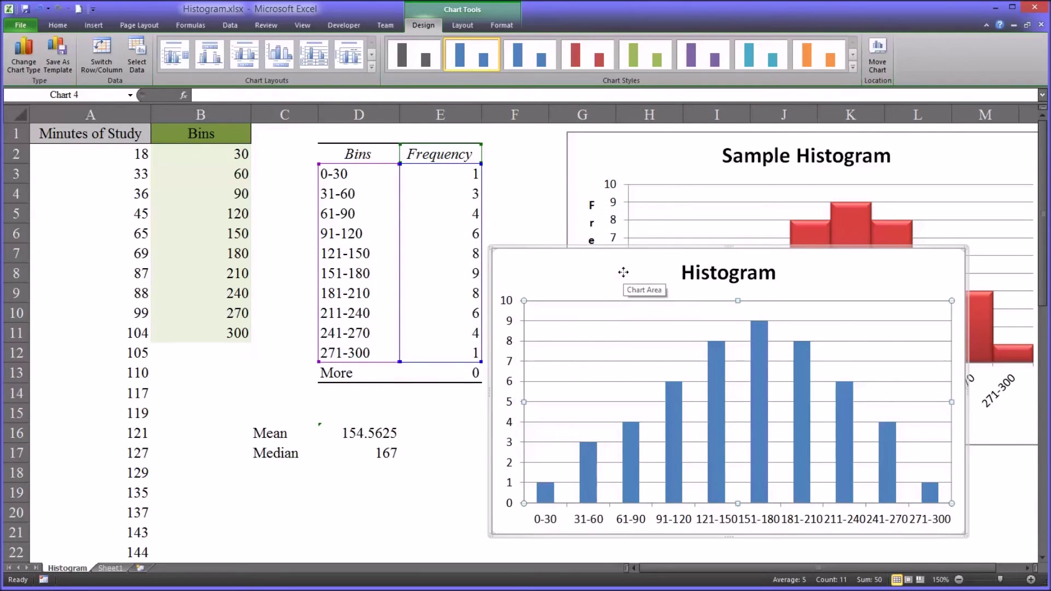
# Move the Histogram chart left beside the Sample Histogram and make it taller.
pyautogui.moveTo(624, 274); pyautogui.dragTo(342, 208)
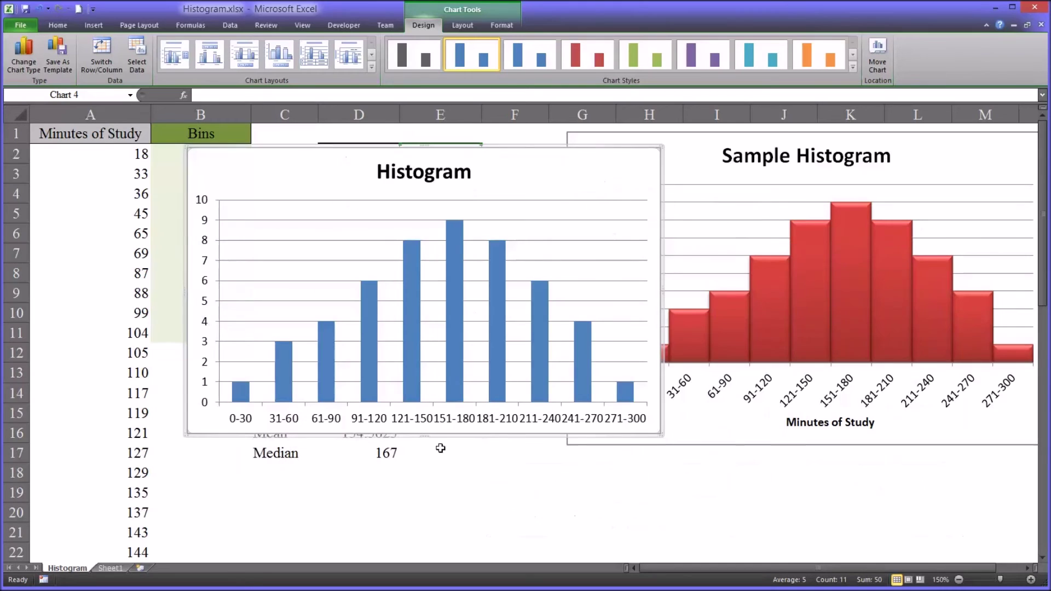
pyautogui.moveTo(424, 437); pyautogui.dragTo(415, 486)
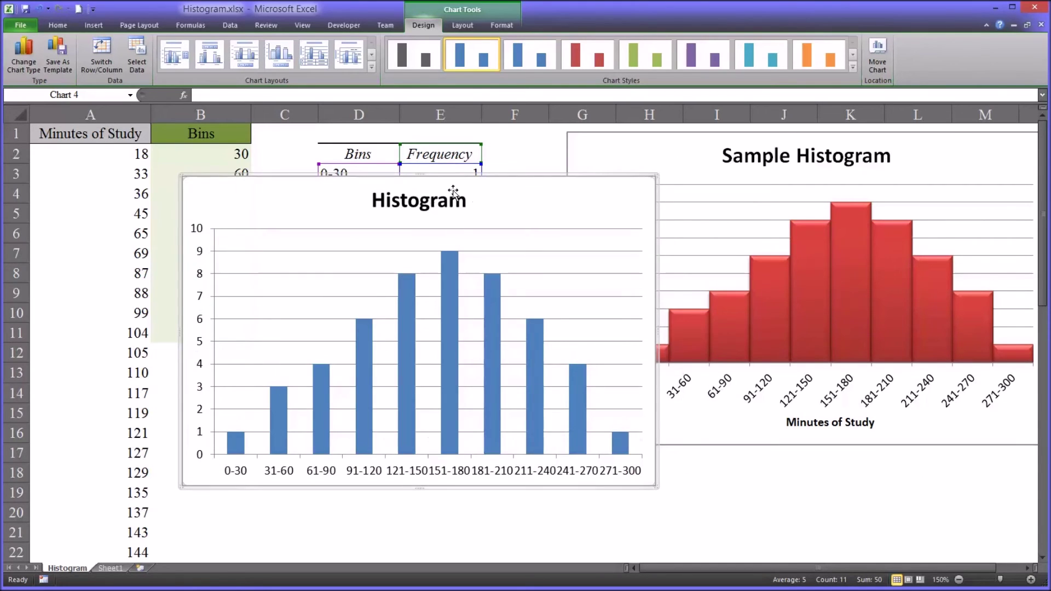
pyautogui.moveTo(495, 200); pyautogui.dragTo(403, 158)
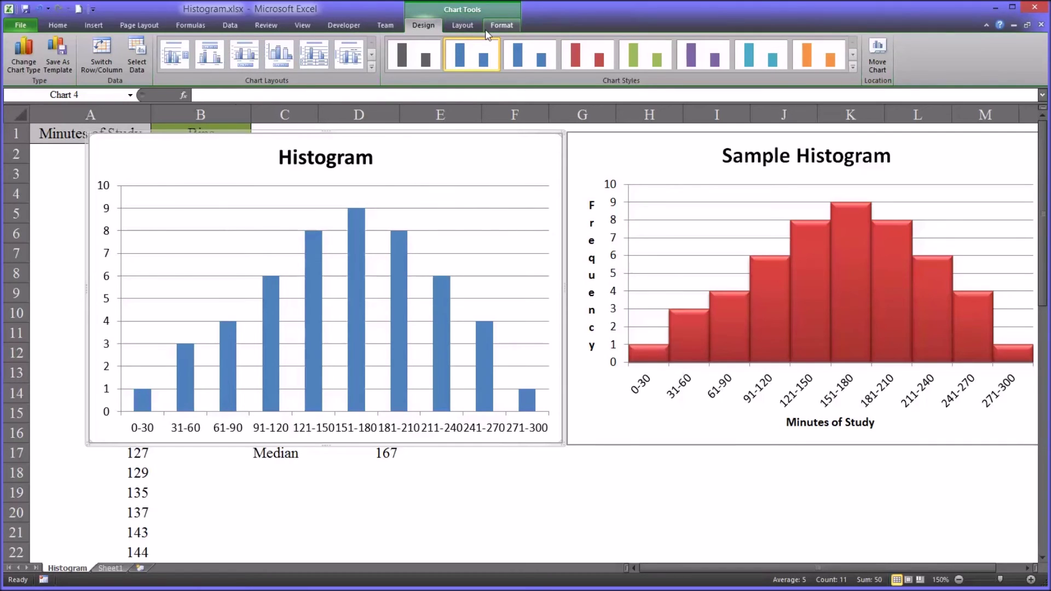
# Add a vertical axis title to the Histogram chart and type 'Frequency'.
pyautogui.click(463, 26)
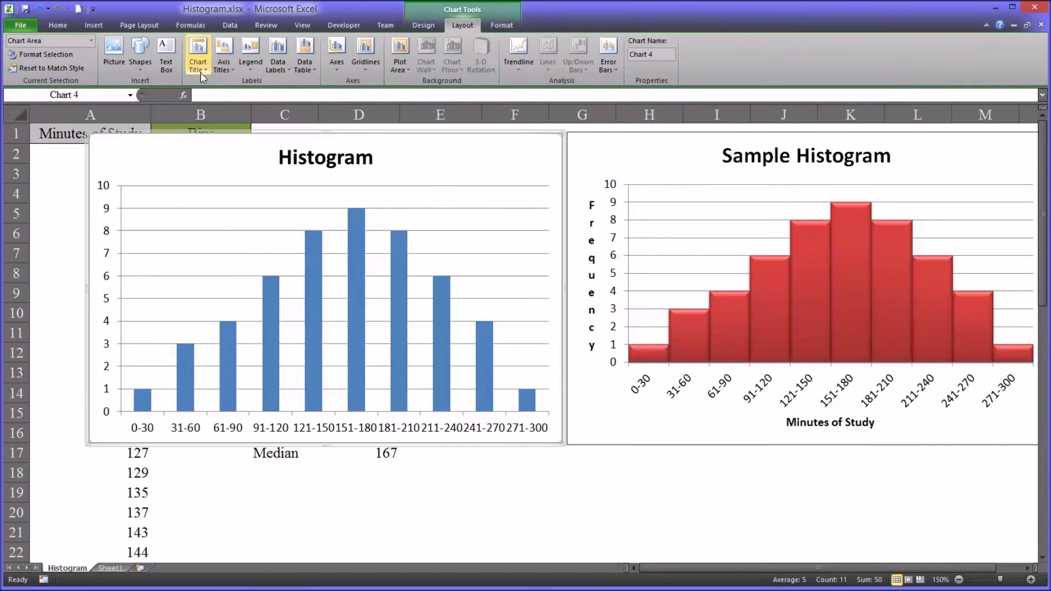
pyautogui.click(224, 68)
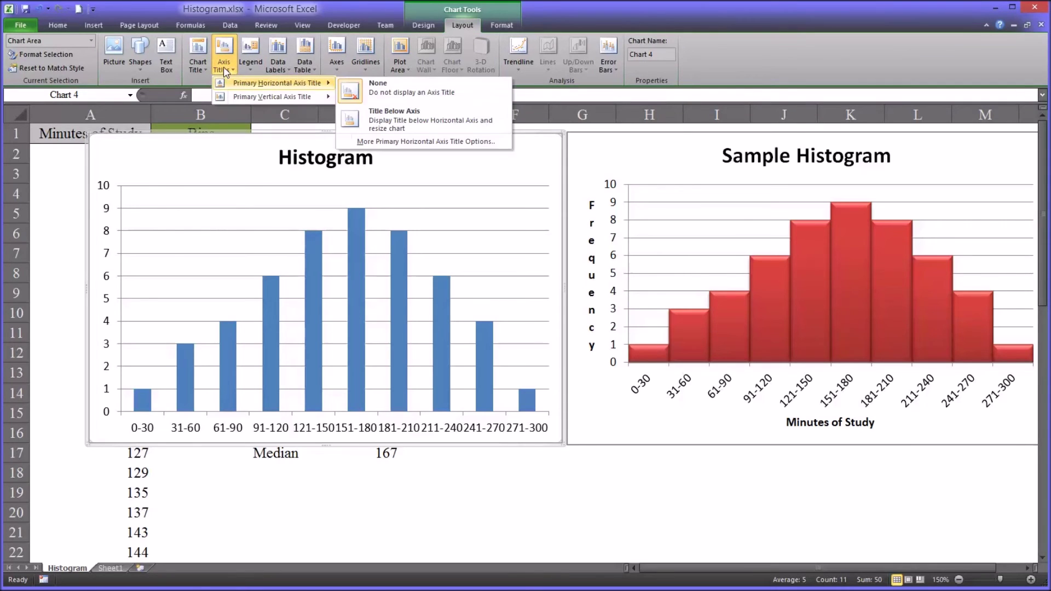
pyautogui.moveTo(238, 97)
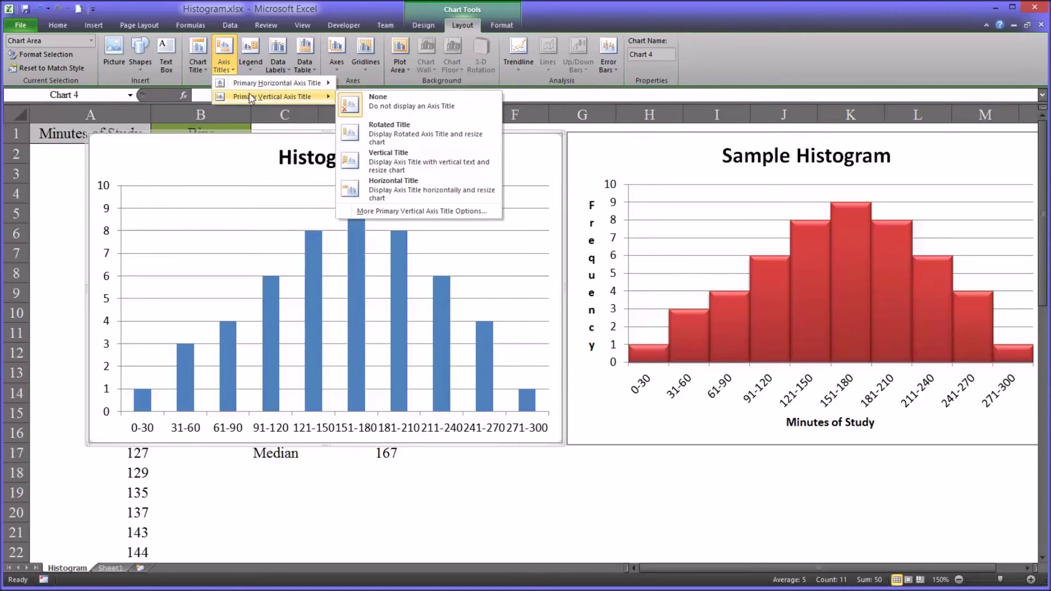
pyautogui.click(385, 171)
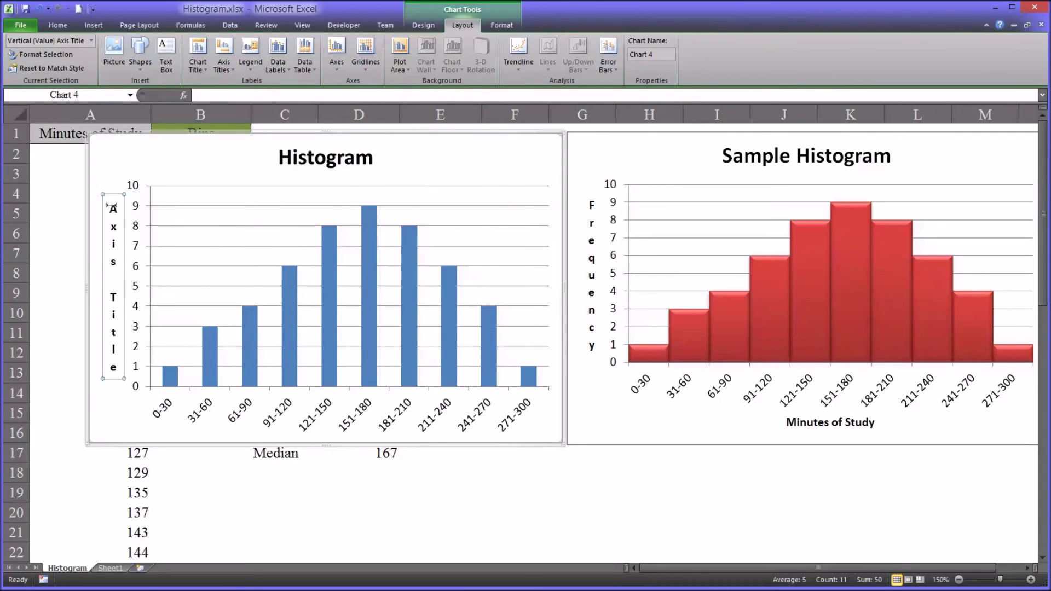
pyautogui.moveTo(111, 206); pyautogui.dragTo(117, 369)
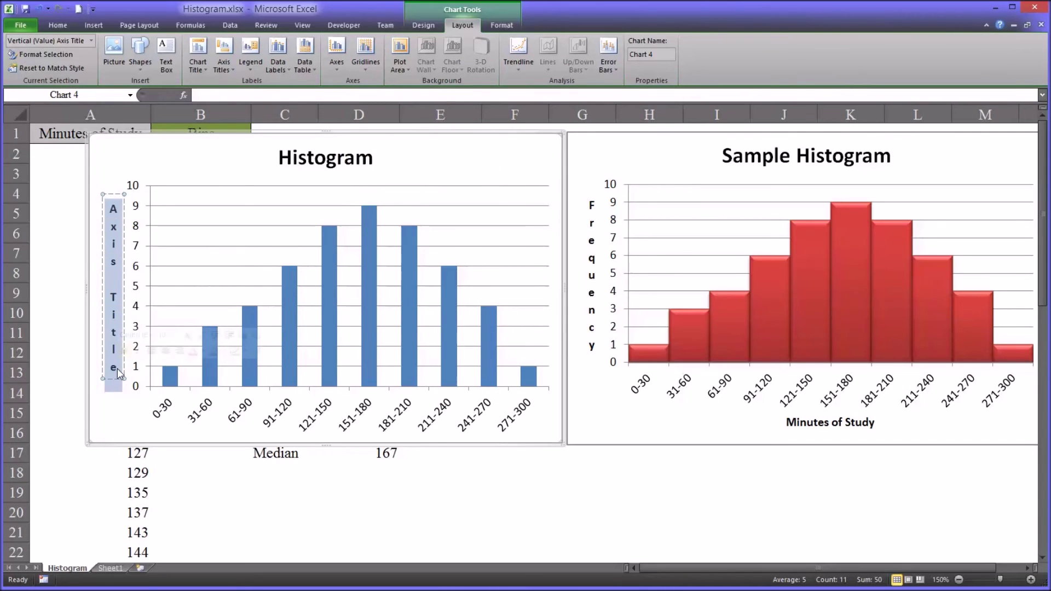
pyautogui.write('Fre')
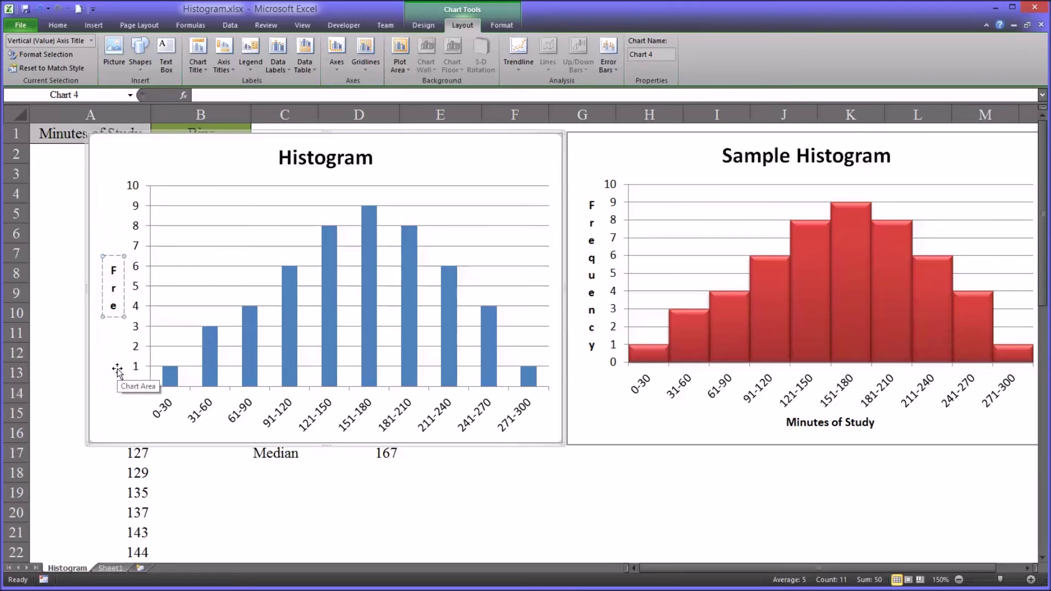
pyautogui.write('que')
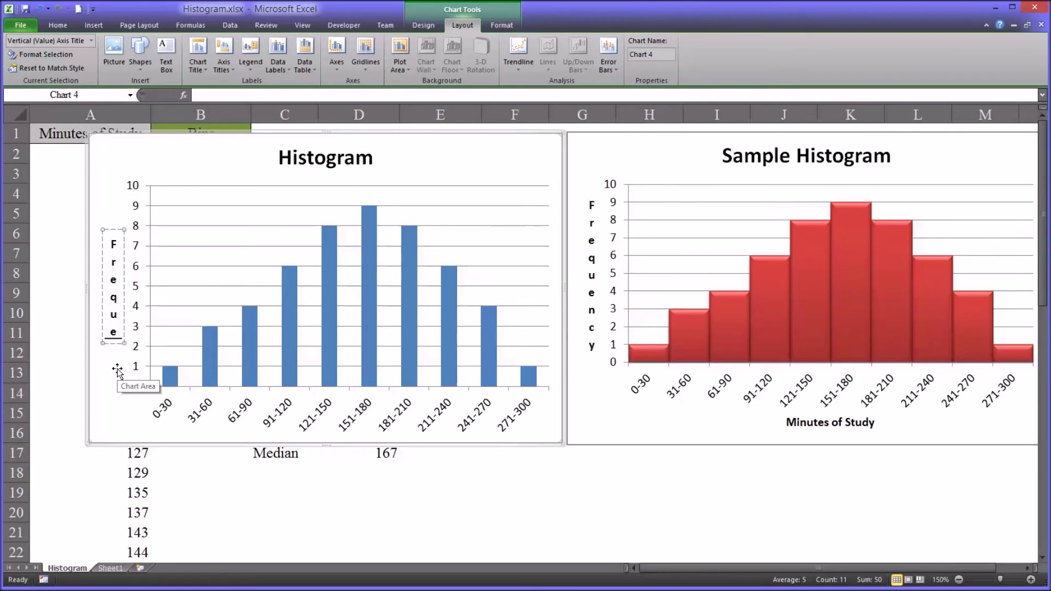
pyautogui.write('ncy')
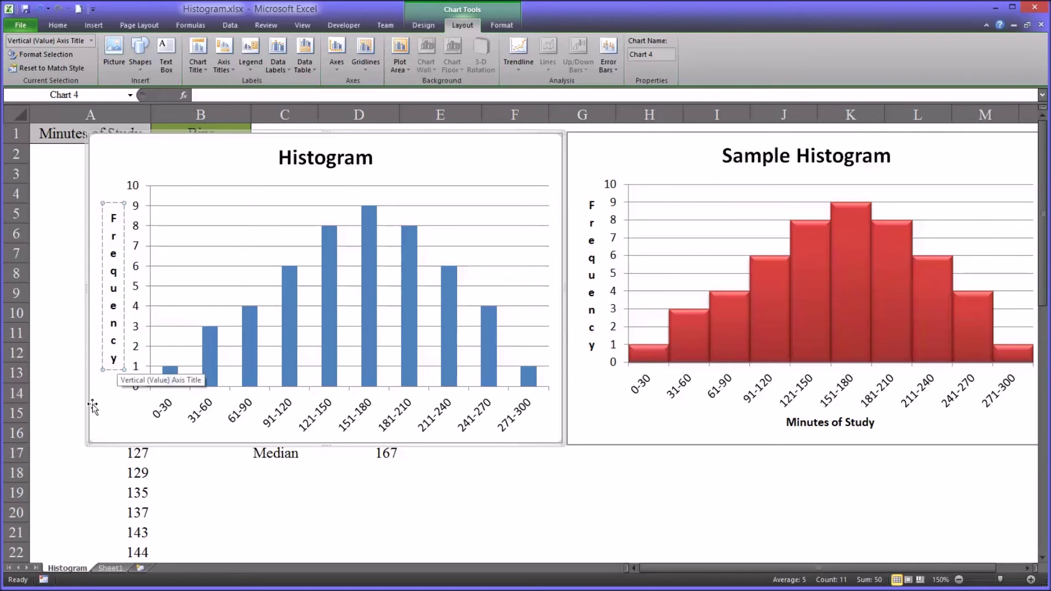
# Add a horizontal axis title 'Minutes of Study' below the Histogram chart's axis.
pyautogui.click(110, 423)
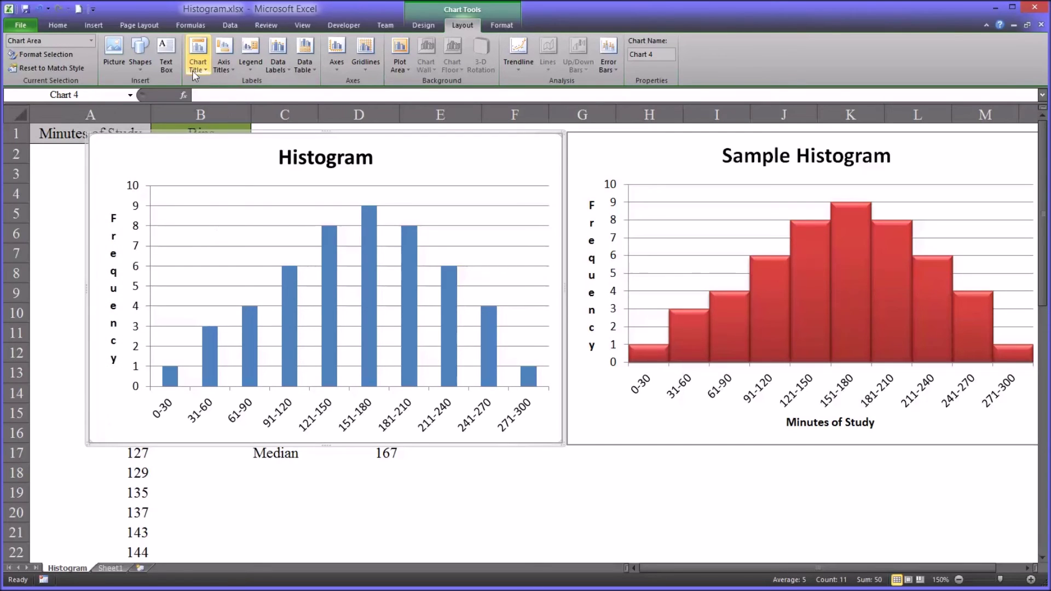
pyautogui.click(192, 70)
pyautogui.click(224, 65)
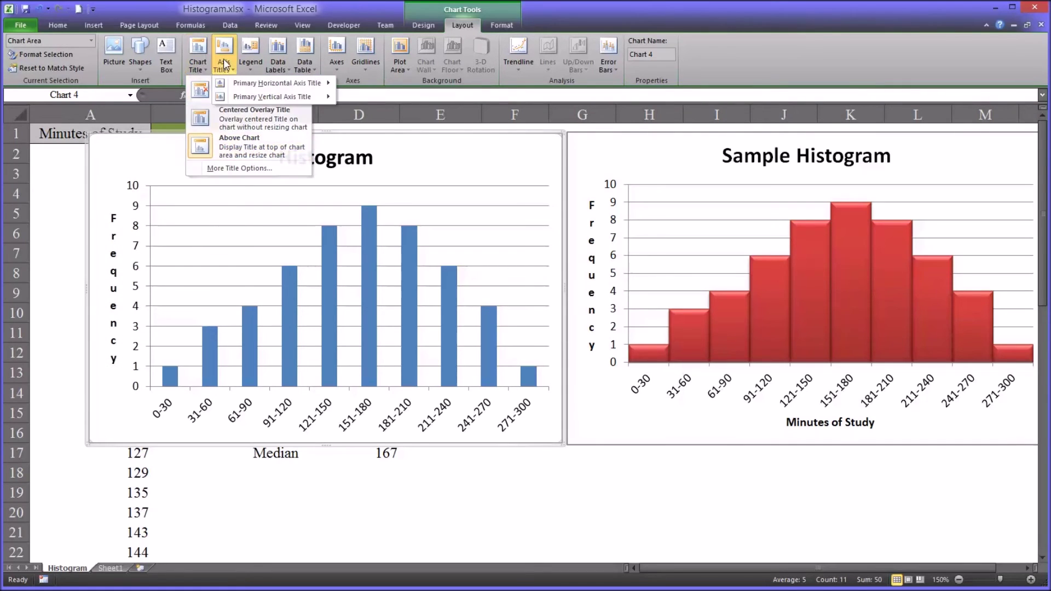
pyautogui.moveTo(285, 83)
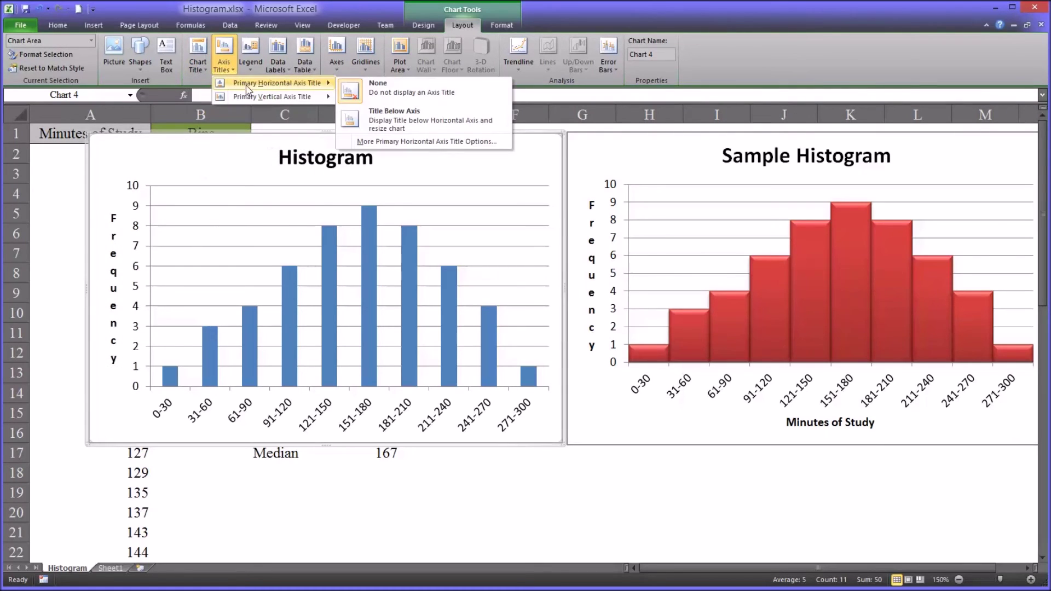
pyautogui.click(388, 127)
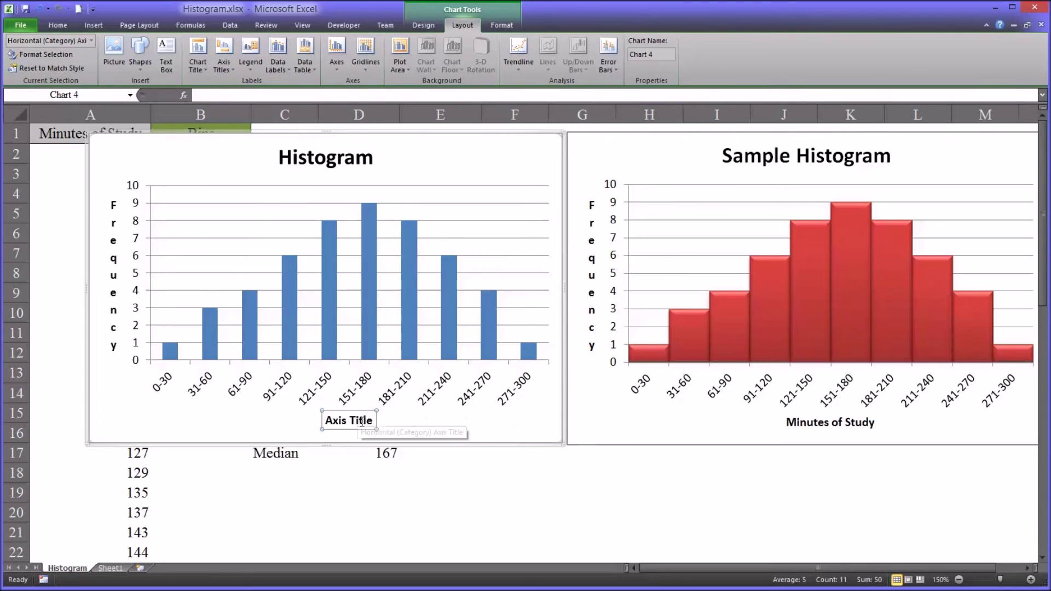
pyautogui.moveTo(372, 420); pyautogui.dragTo(328, 418)
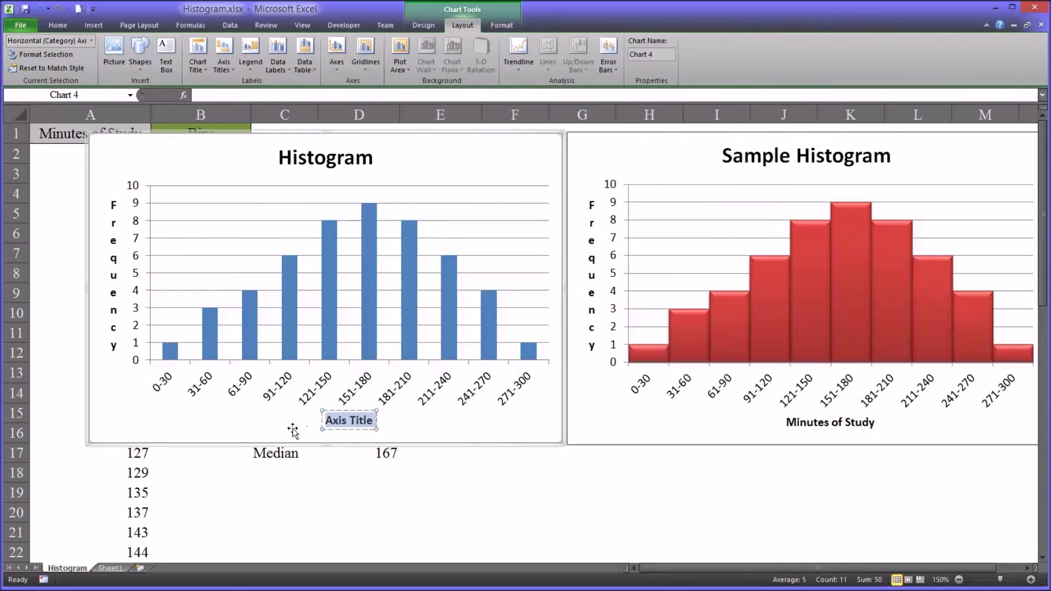
pyautogui.write('M')
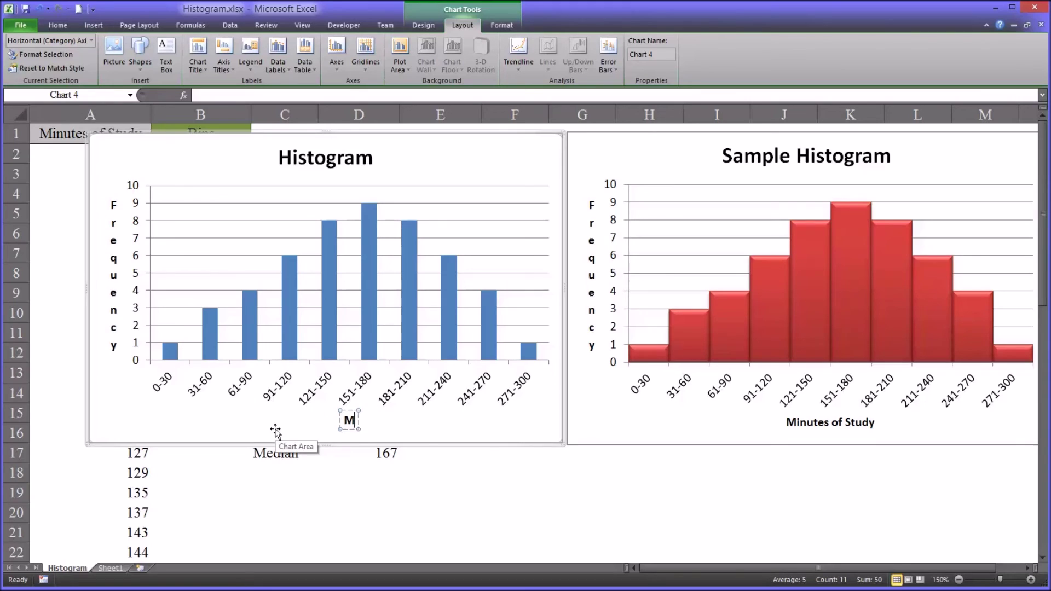
pyautogui.write('inute')
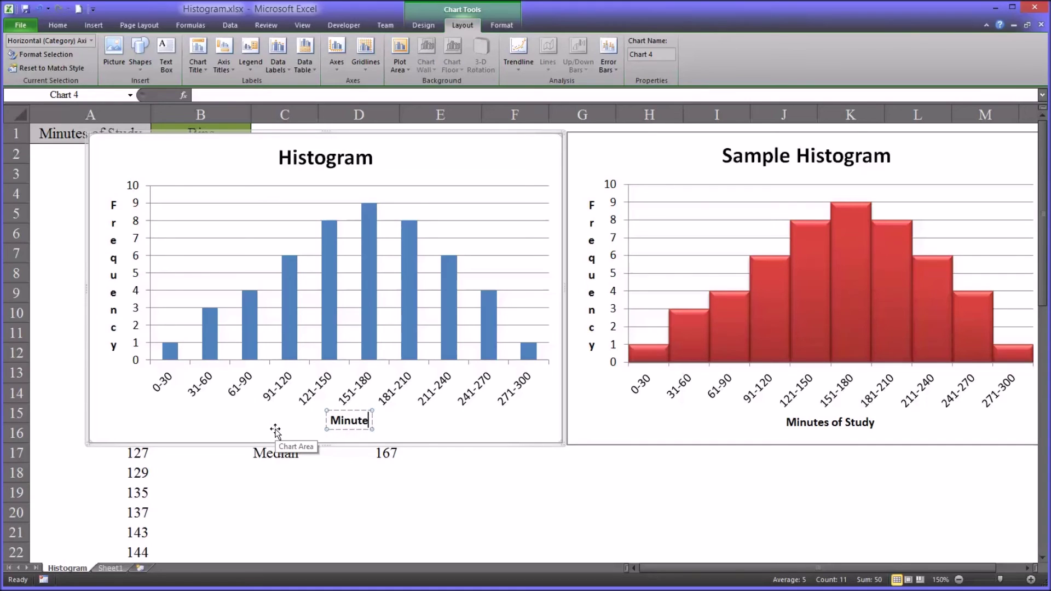
pyautogui.write('s of S')
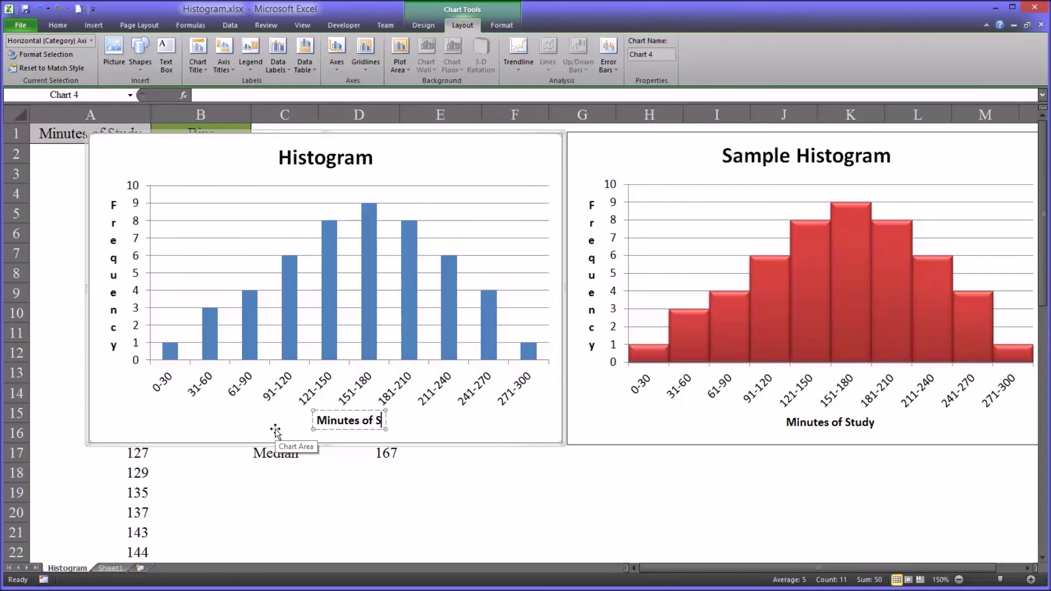
pyautogui.write('tudy')
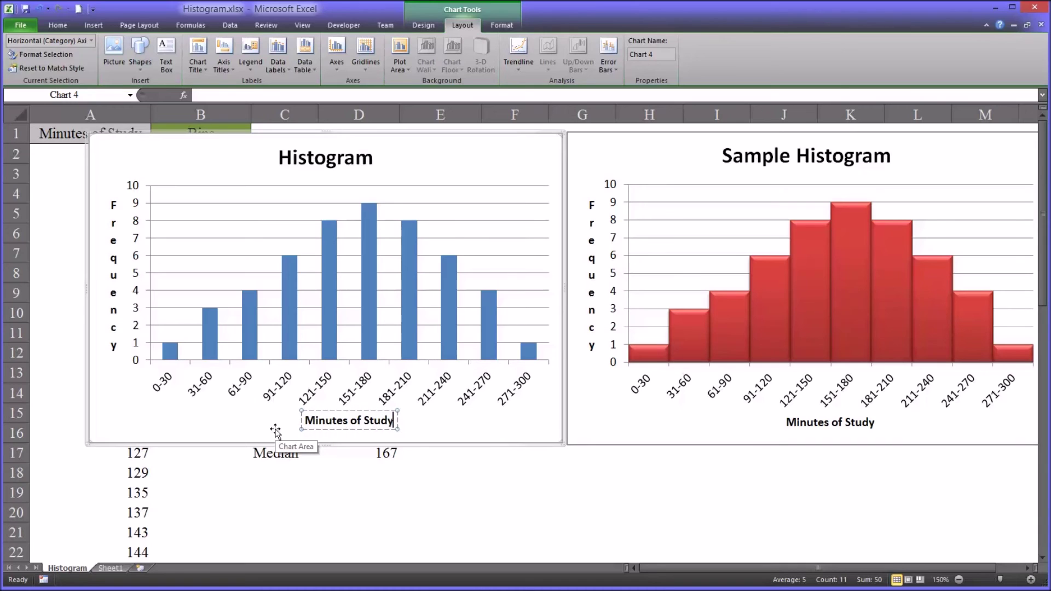
pyautogui.click(445, 436)
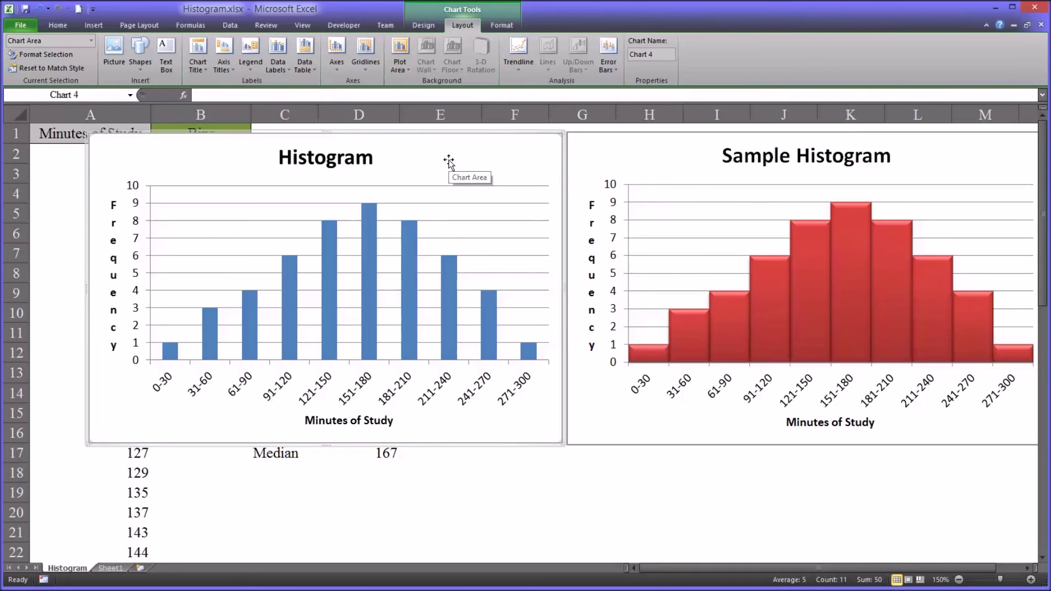
pyautogui.moveTo(448, 160); pyautogui.dragTo(430, 162)
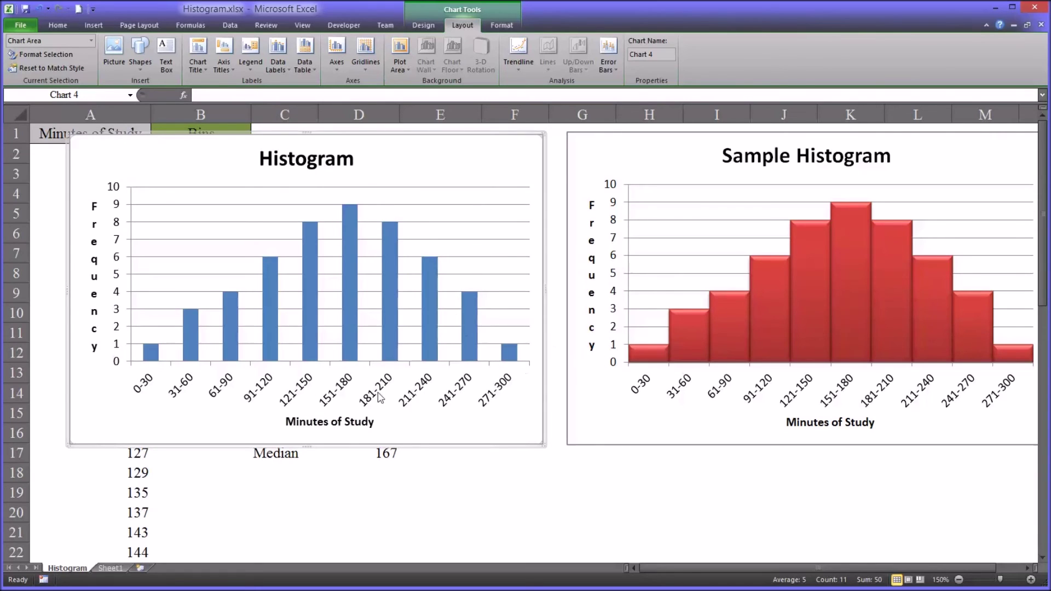
# Apply the blue shaded chart style to the Histogram chart's Frequency columns.
pyautogui.moveTo(192, 340)
pyautogui.click(391, 322)
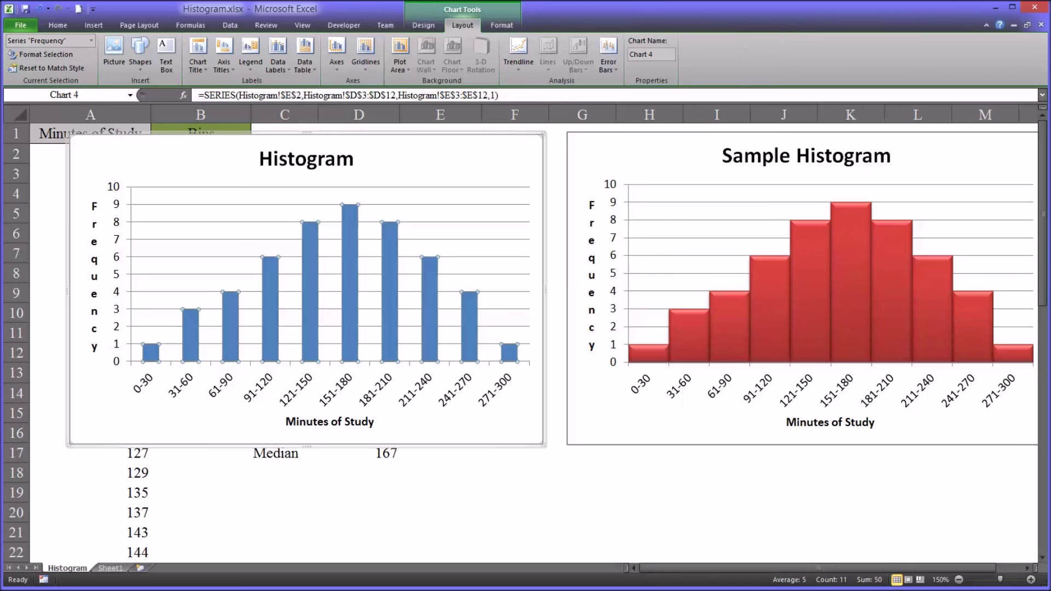
pyautogui.click(427, 27)
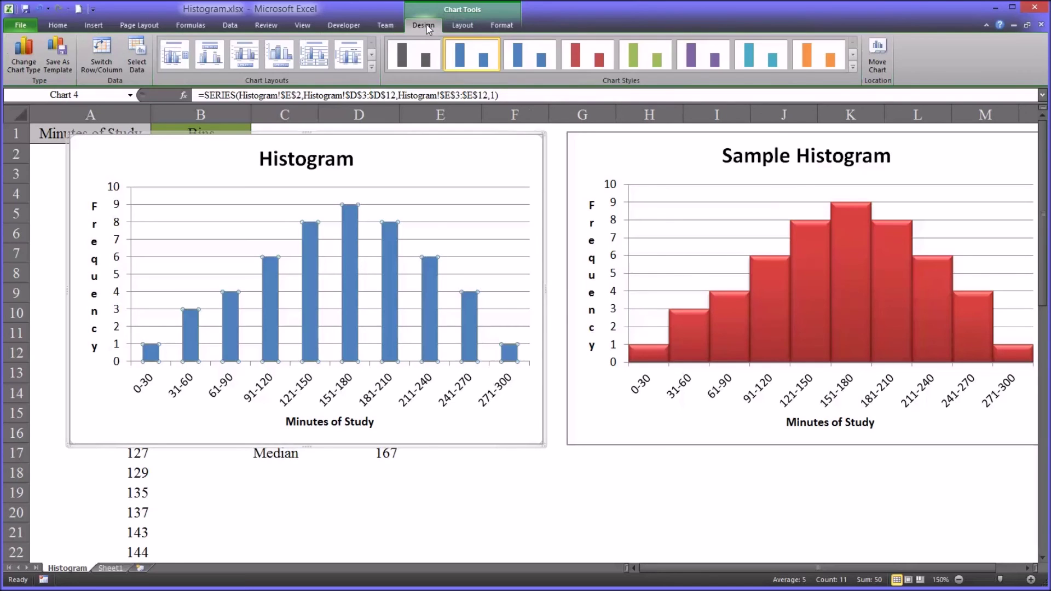
pyautogui.click(853, 67)
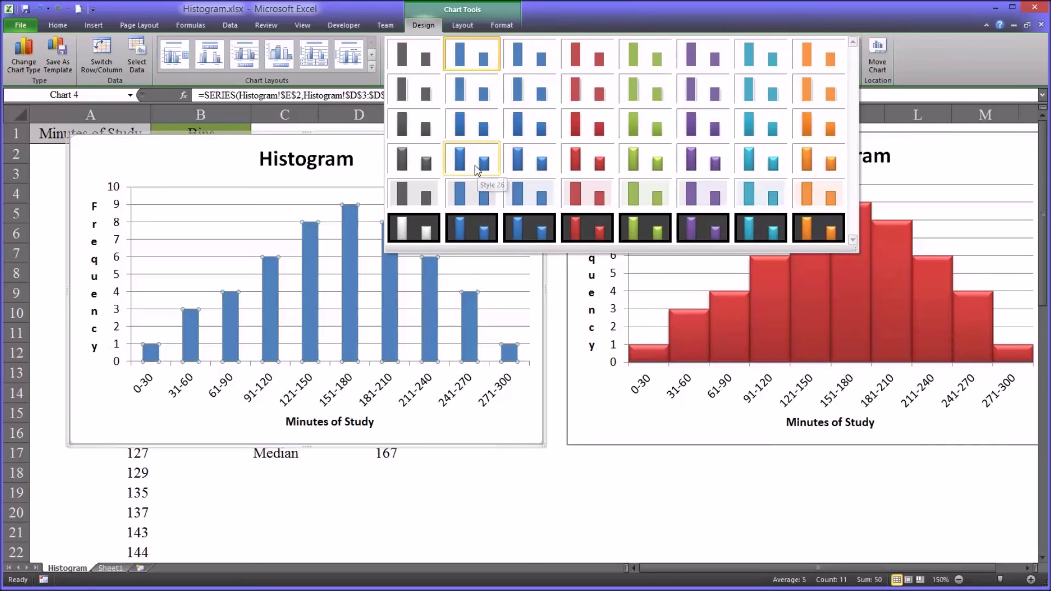
pyautogui.click(476, 169)
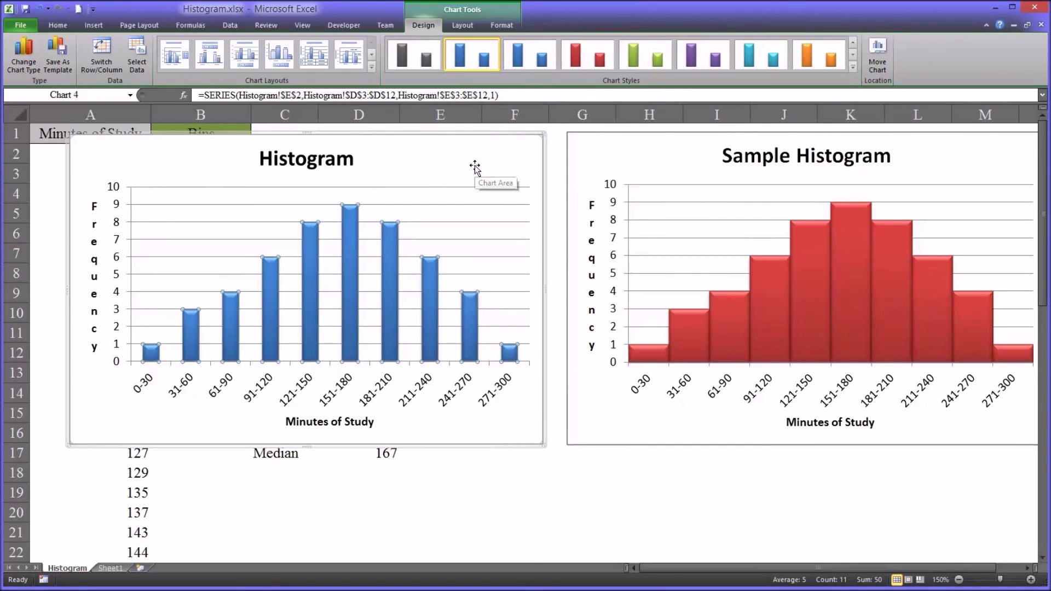
# Set the blue bar series' gap width to 0% so the histogram columns touch.
pyautogui.rightClick(430, 313)
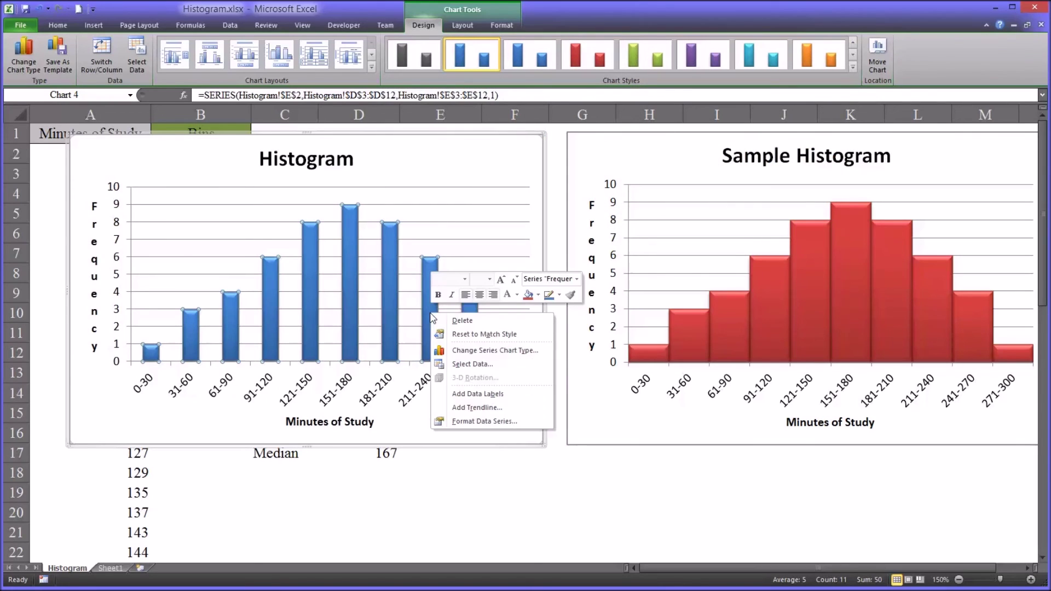
pyautogui.click(459, 423)
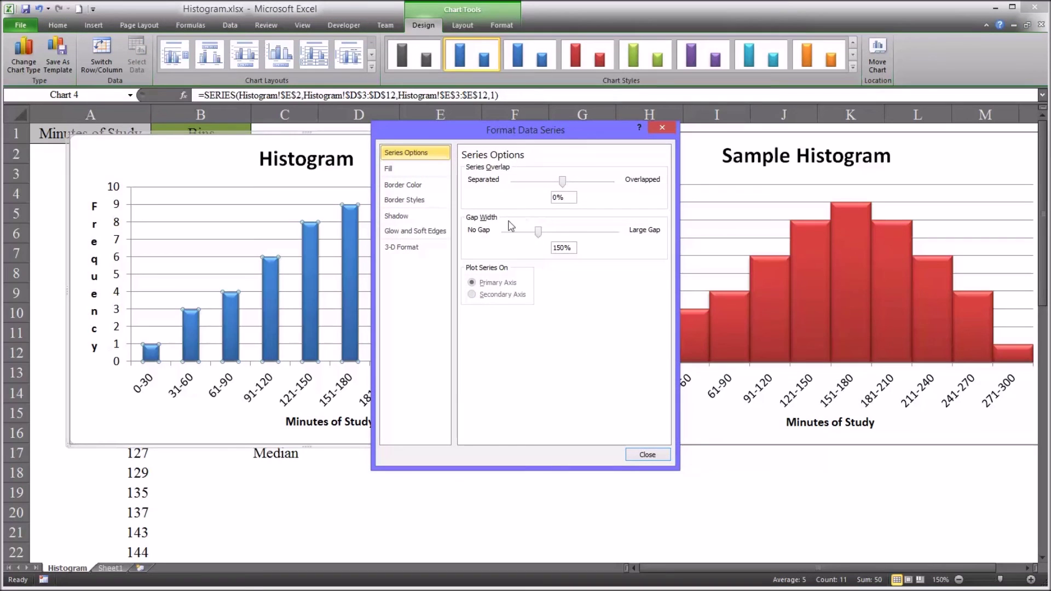
pyautogui.moveTo(513, 129); pyautogui.dragTo(643, 124)
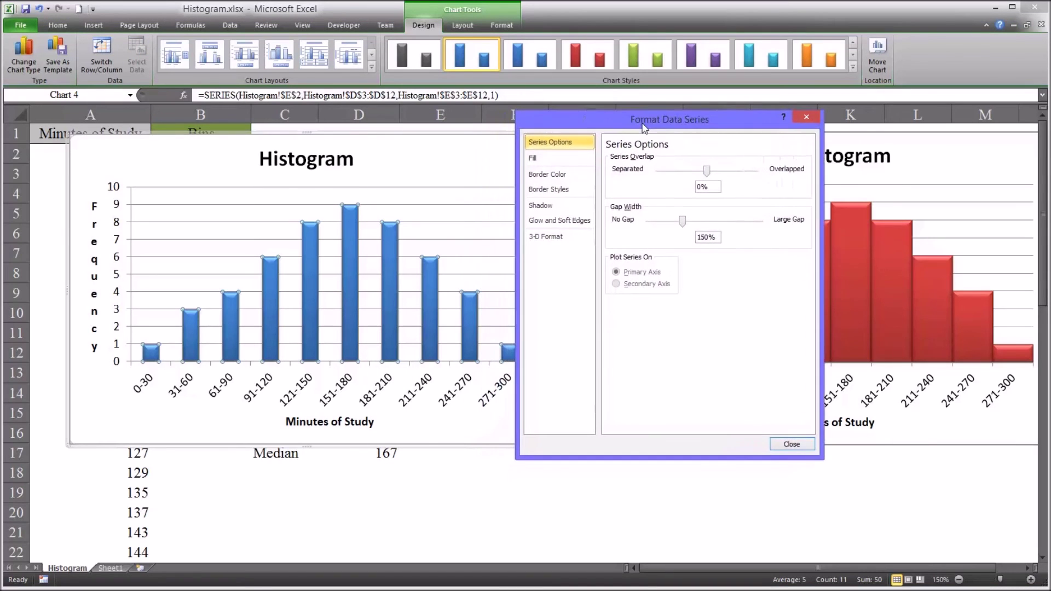
pyautogui.click(799, 119)
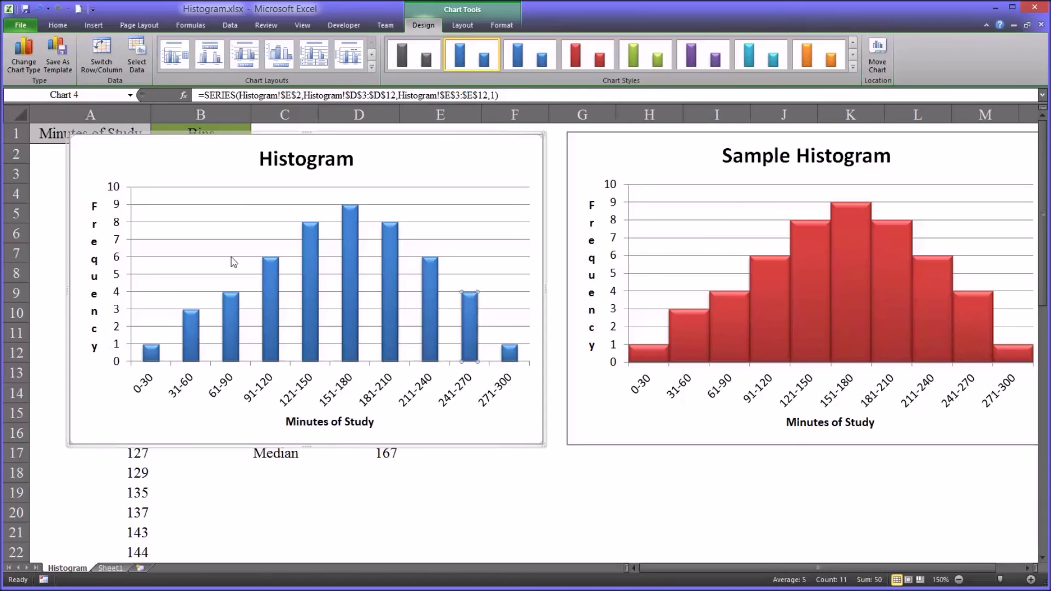
pyautogui.click(430, 337)
pyautogui.rightClick(430, 337)
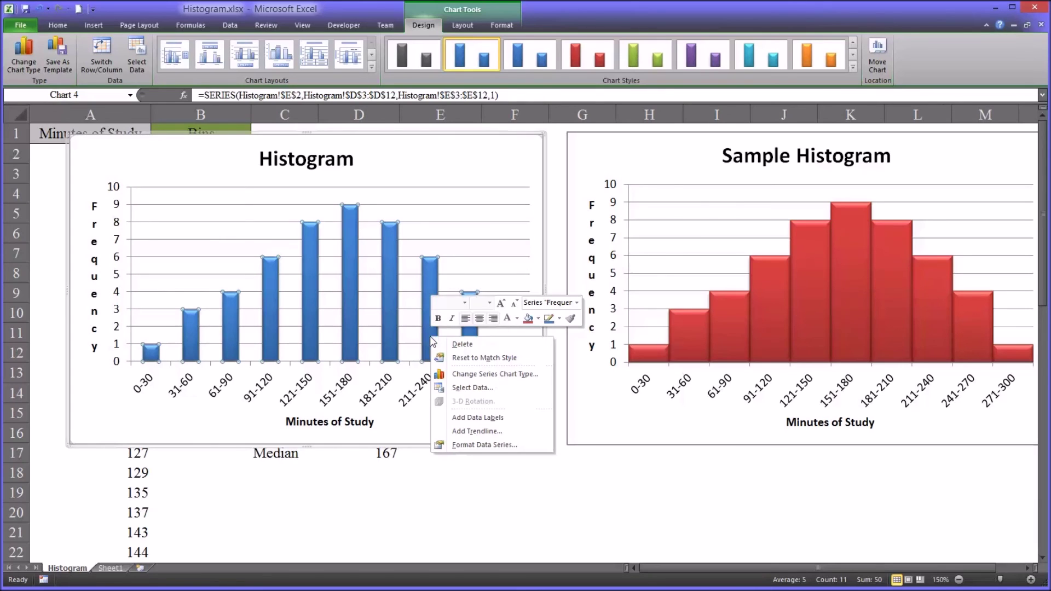
pyautogui.click(473, 445)
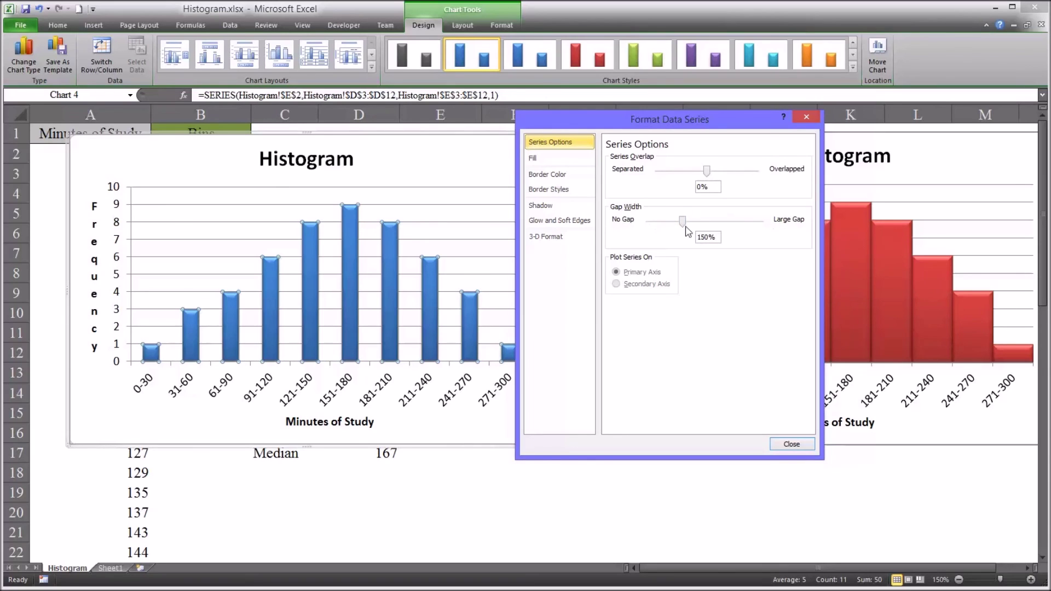
pyautogui.moveTo(682, 221); pyautogui.dragTo(649, 221)
# Move the histogram chart right so it sits over the Sample Histogram chart.
pyautogui.click(792, 444)
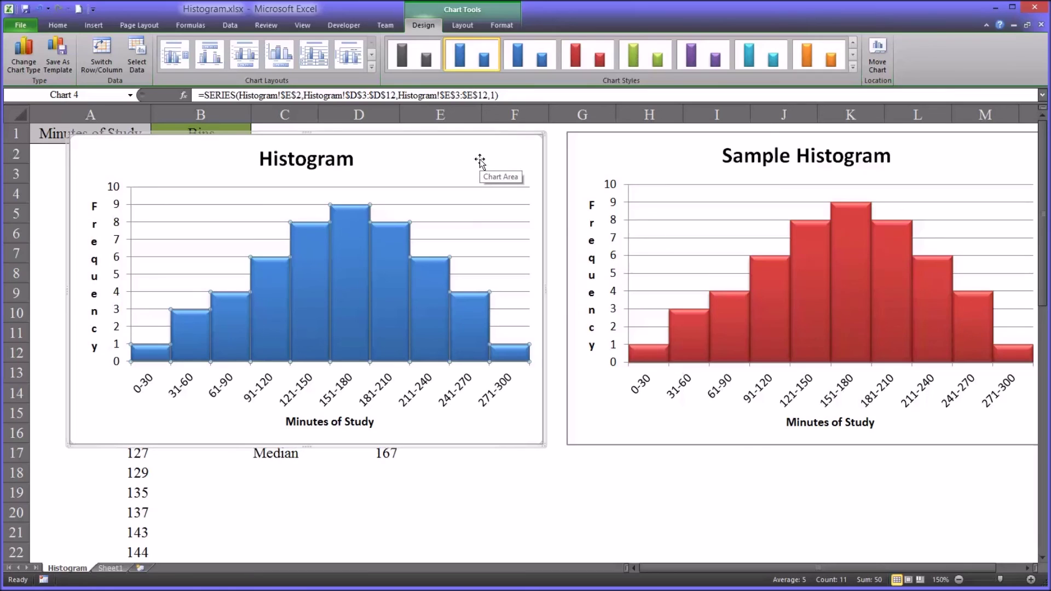
pyautogui.moveTo(476, 160); pyautogui.dragTo(493, 159)
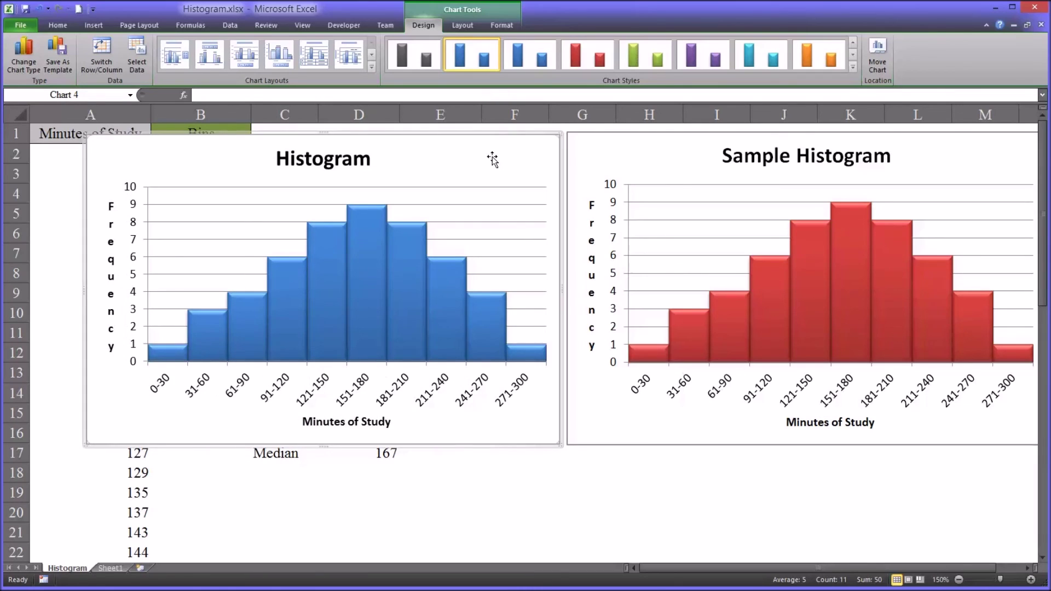
pyautogui.moveTo(492, 160); pyautogui.dragTo(934, 198)
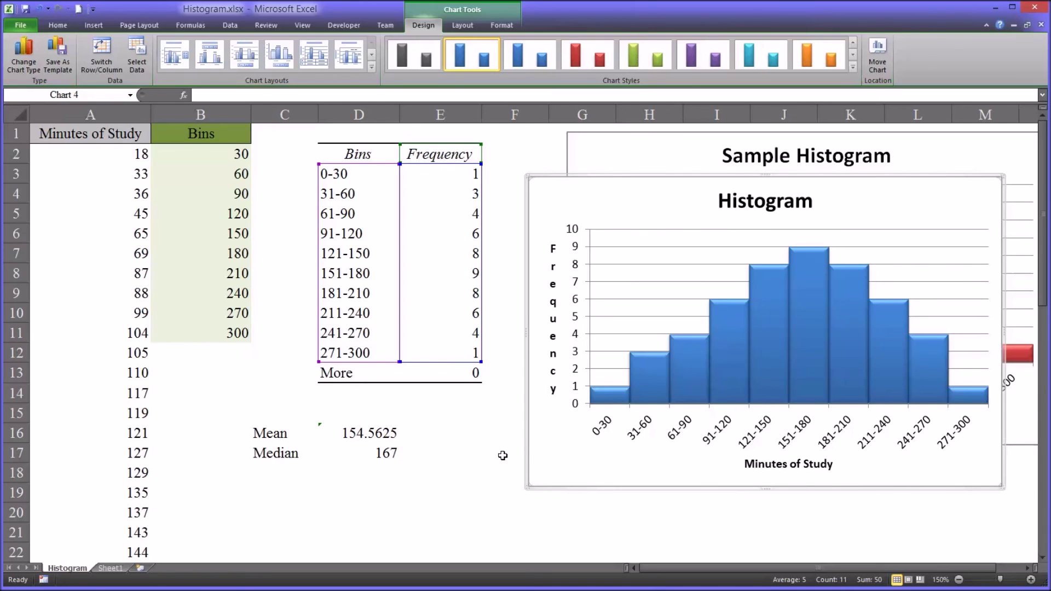
pyautogui.click(94, 115)
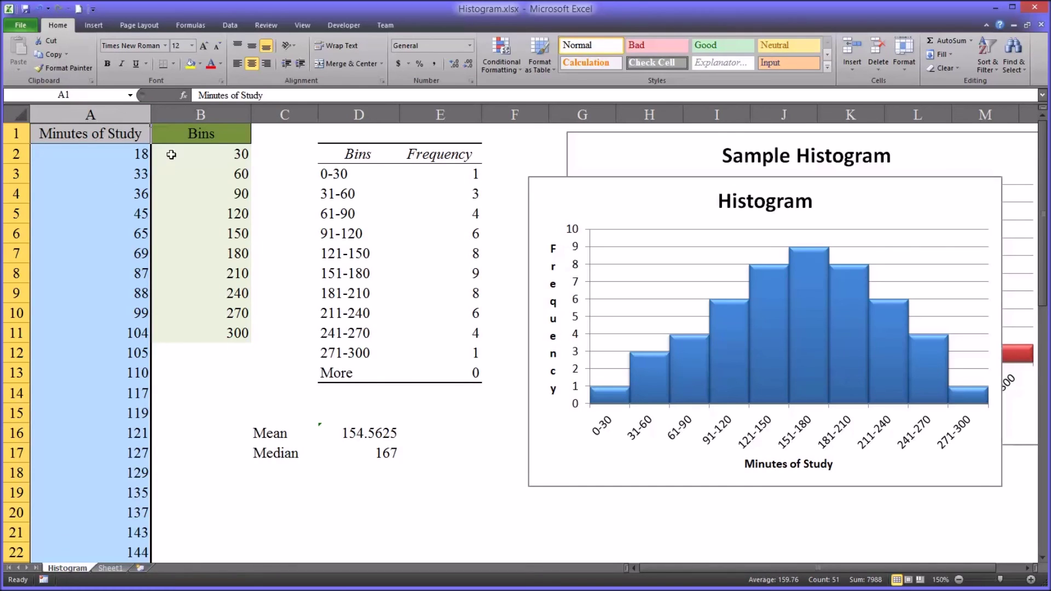
pyautogui.moveTo(170, 155); pyautogui.dragTo(181, 327)
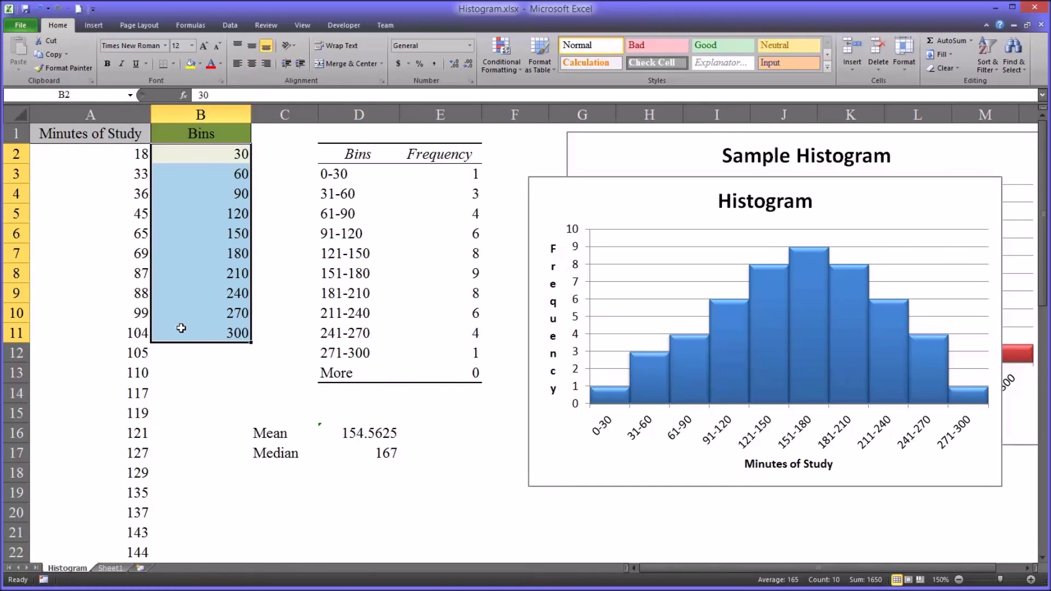
pyautogui.click(215, 175)
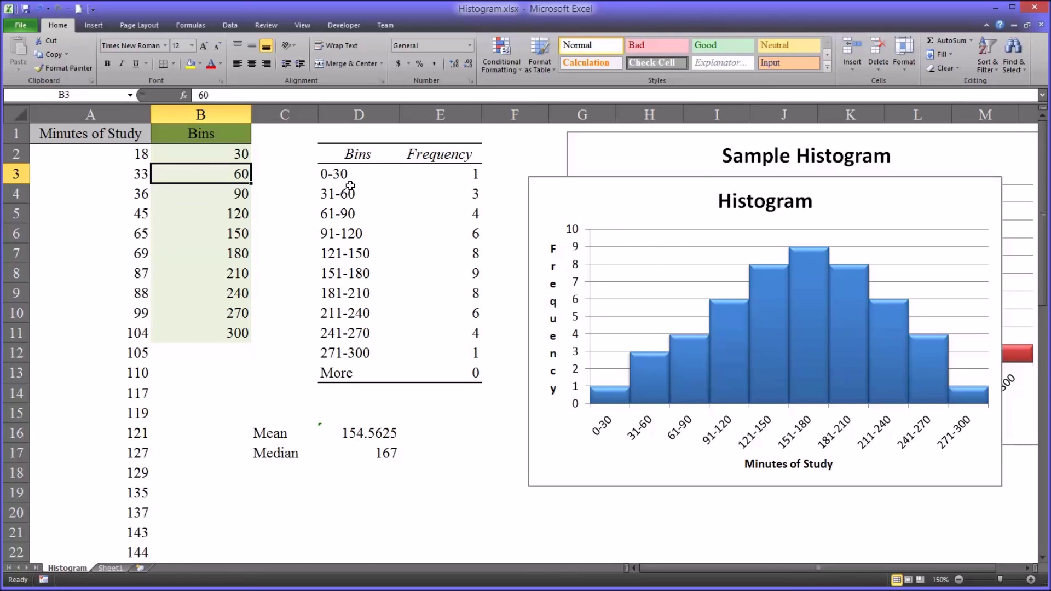
pyautogui.moveTo(343, 161); pyautogui.dragTo(438, 373)
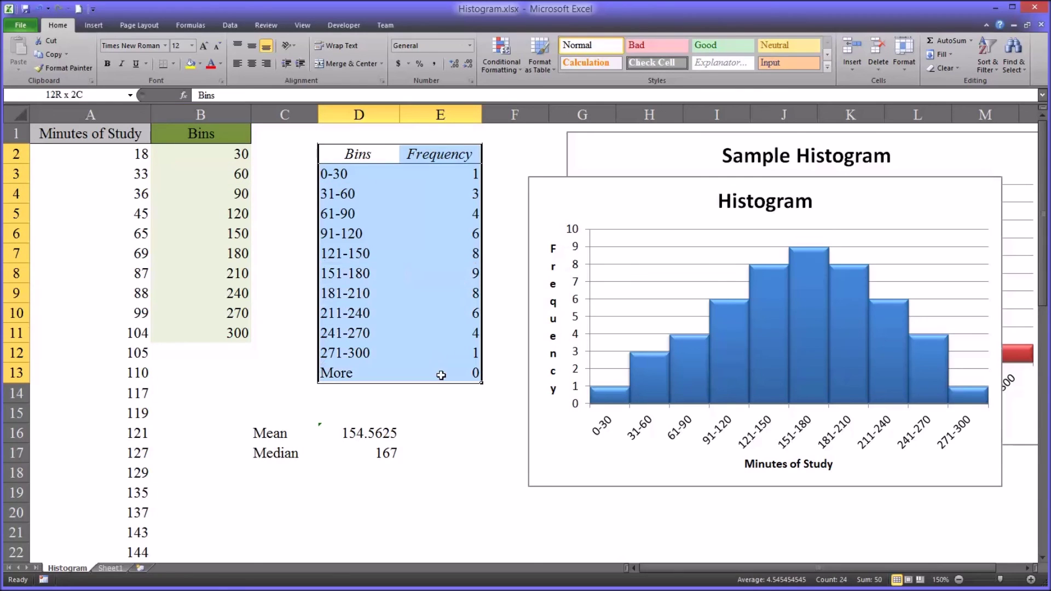
pyautogui.click(353, 175)
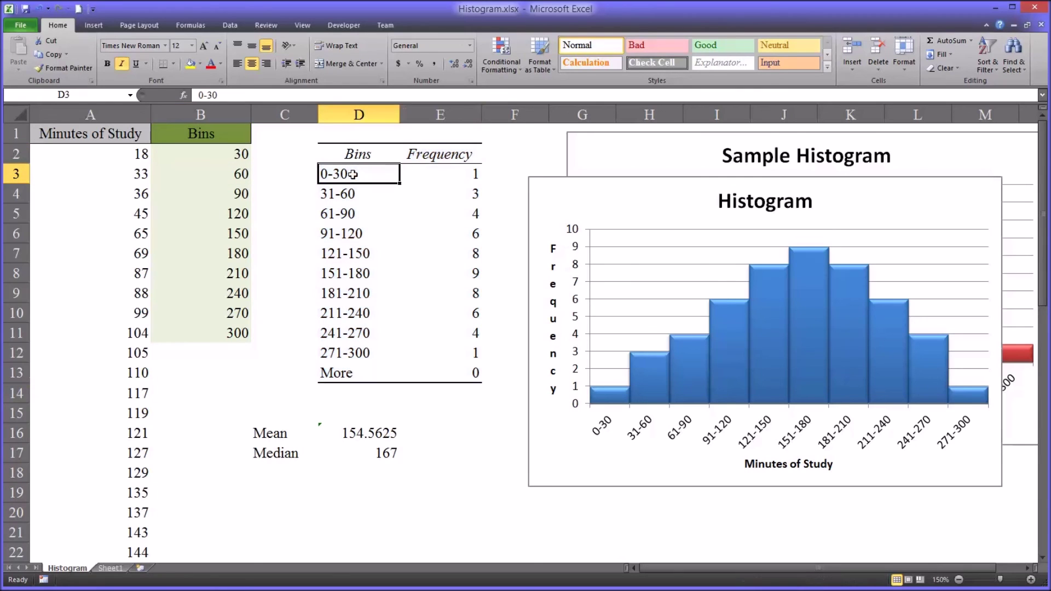
pyautogui.click(340, 199)
pyautogui.click(341, 215)
pyautogui.click(353, 235)
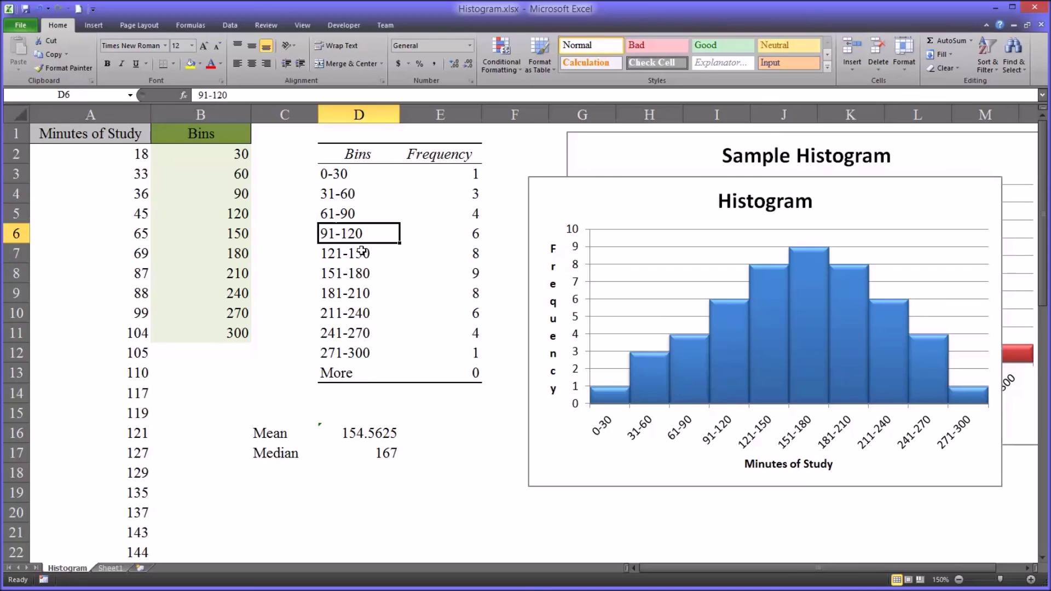
pyautogui.click(359, 253)
pyautogui.click(352, 277)
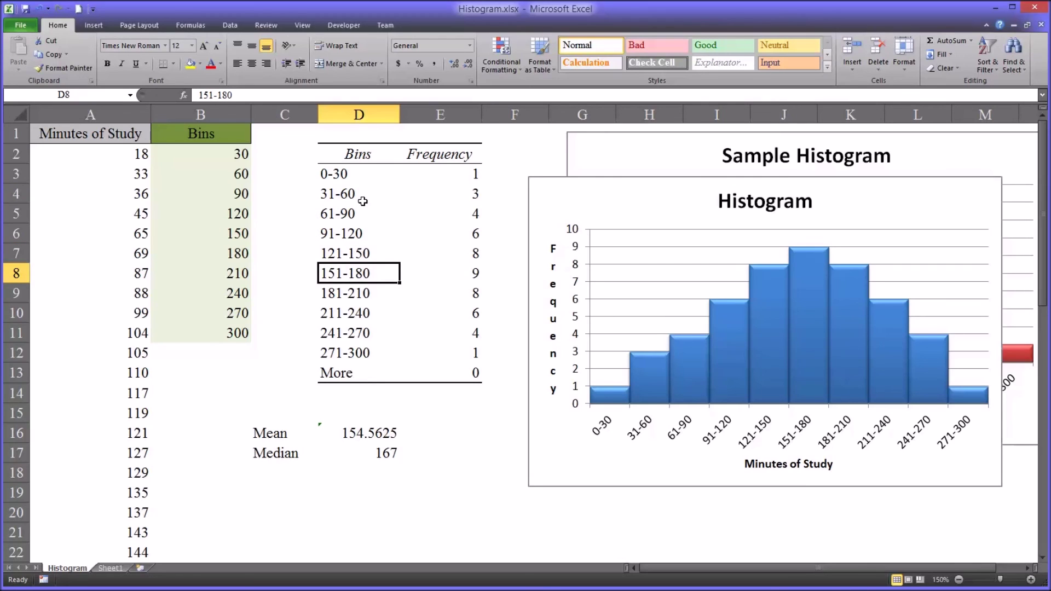
pyautogui.click(353, 173)
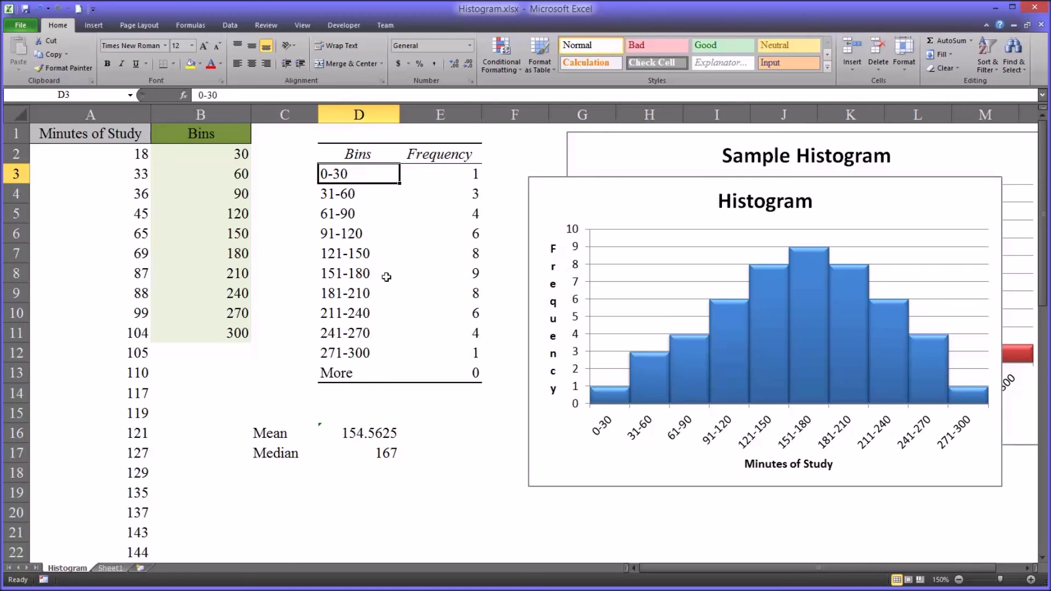
pyautogui.click(664, 472)
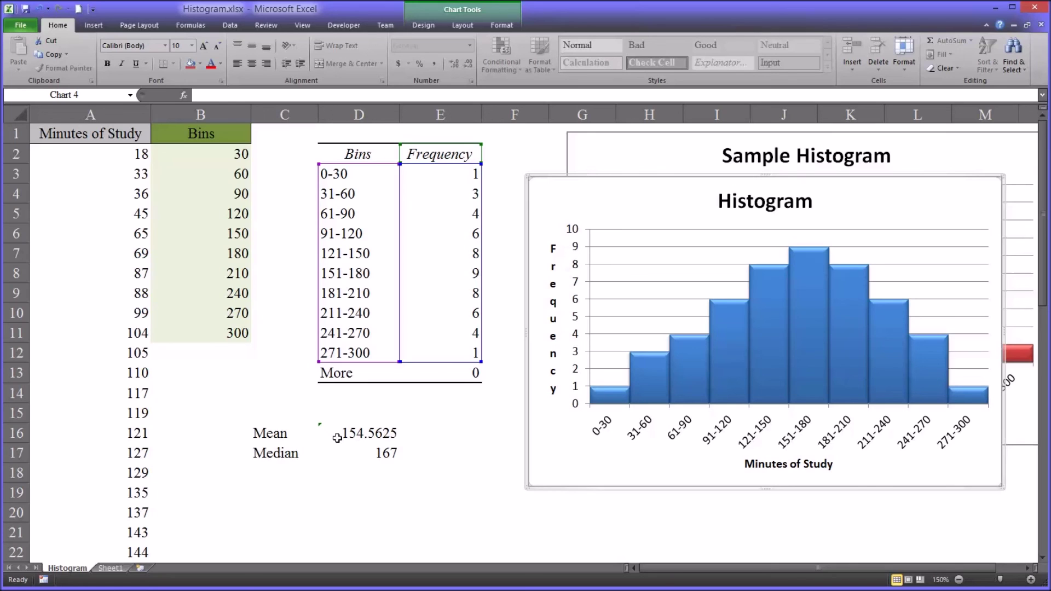
# Apply All Borders to the Mean and Median cells C16:D17.
pyautogui.moveTo(281, 436); pyautogui.dragTo(347, 445)
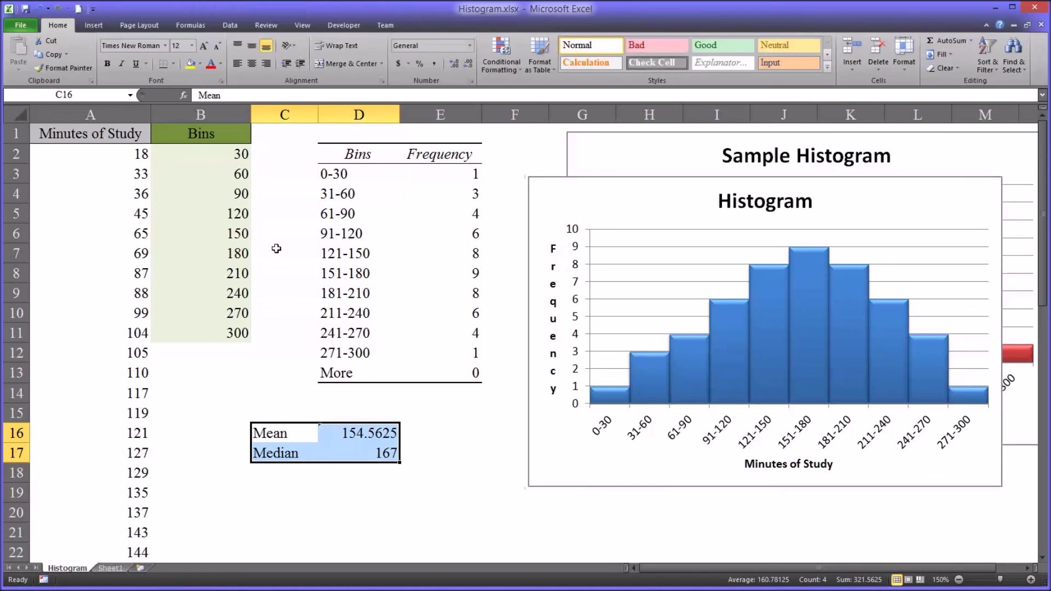
pyautogui.click(173, 64)
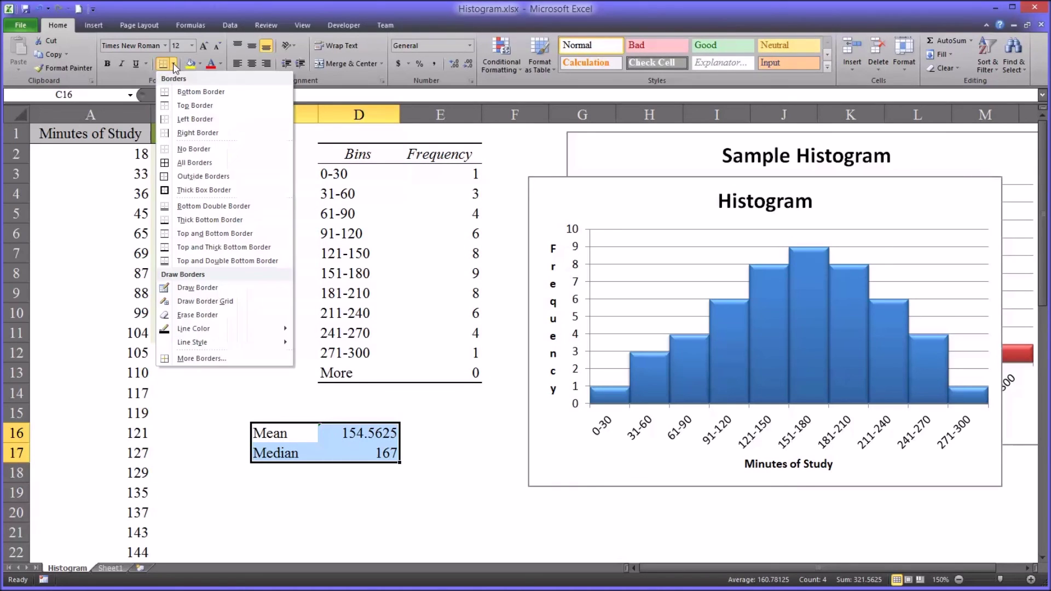
pyautogui.click(189, 163)
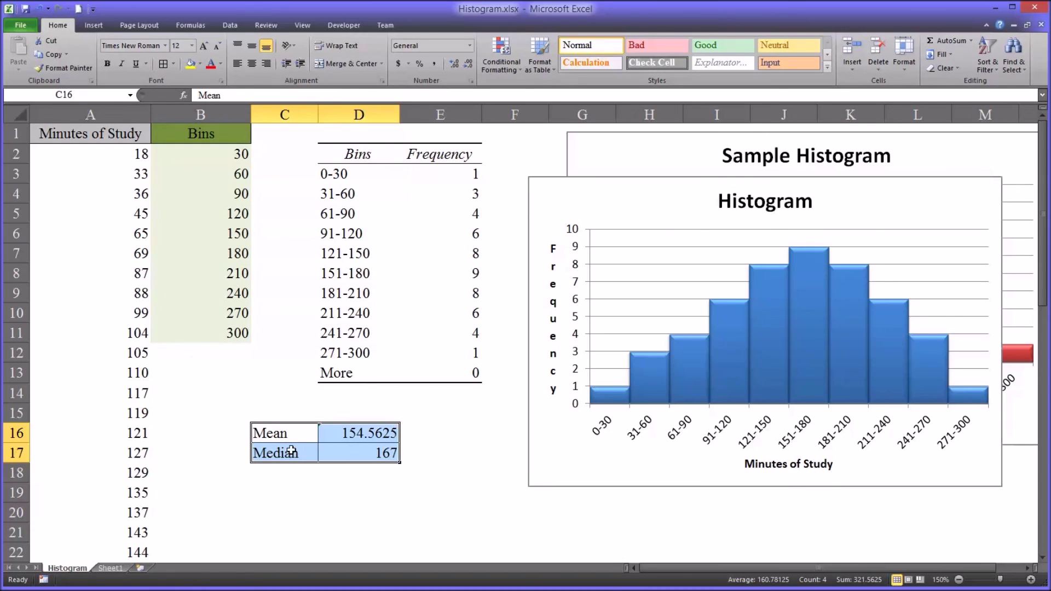
# Check the Mean and Median formulas in cells D16 and D17.
pyautogui.click(97, 116)
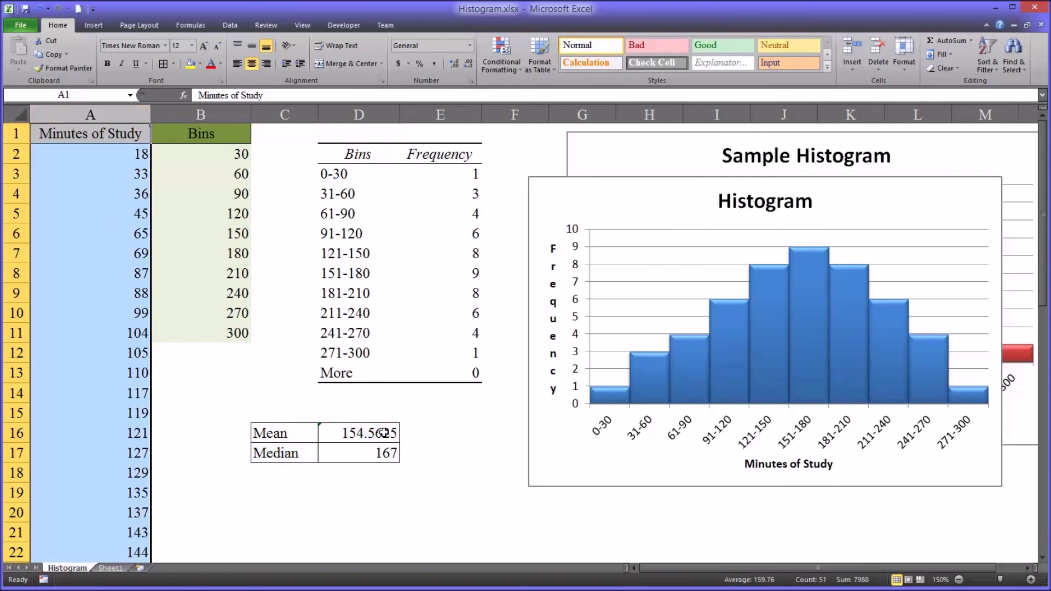
pyautogui.click(373, 435)
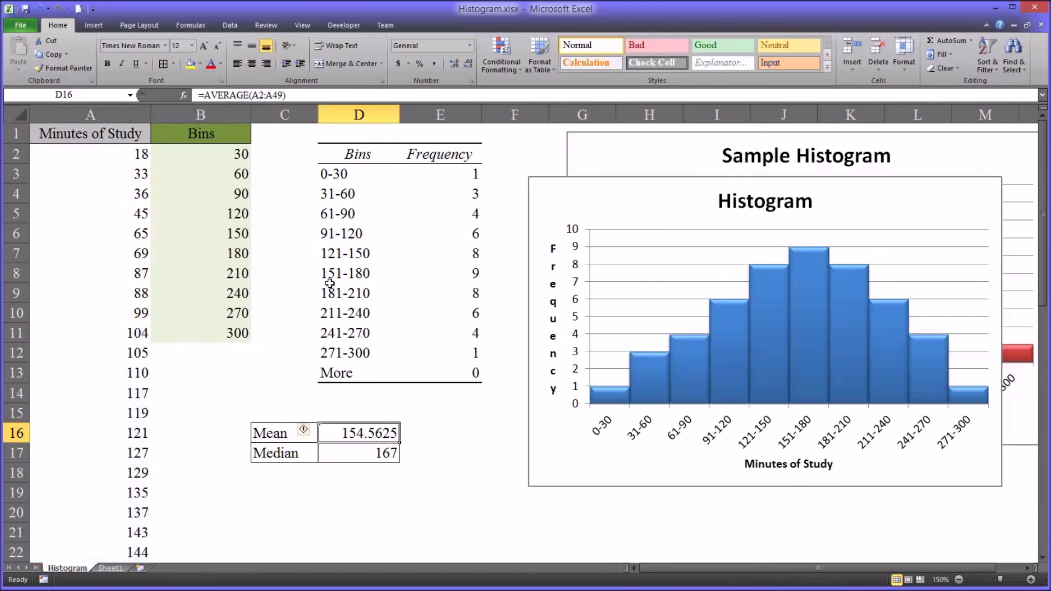
pyautogui.click(343, 456)
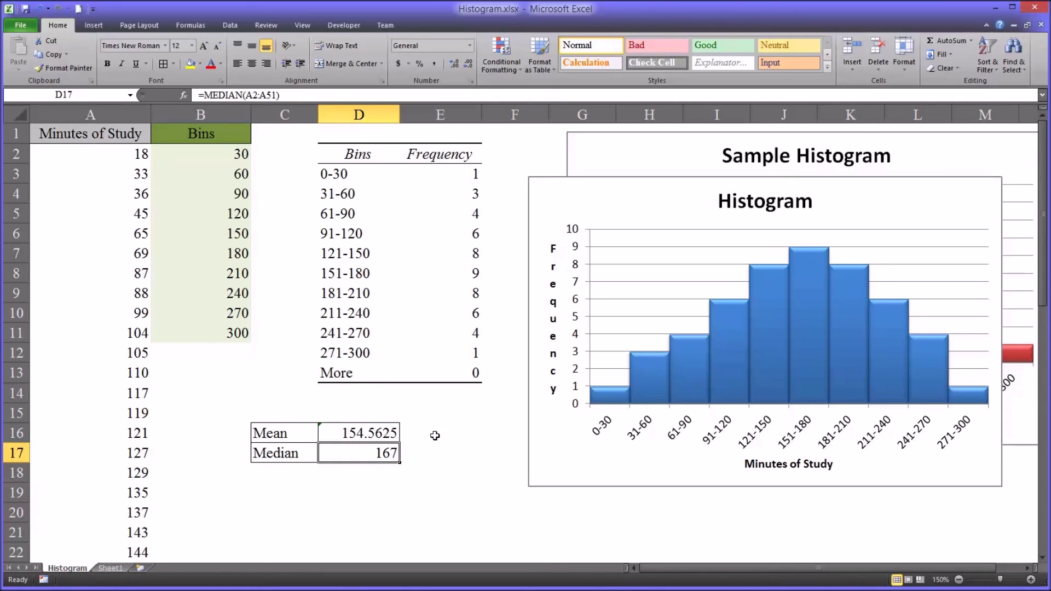
pyautogui.click(412, 494)
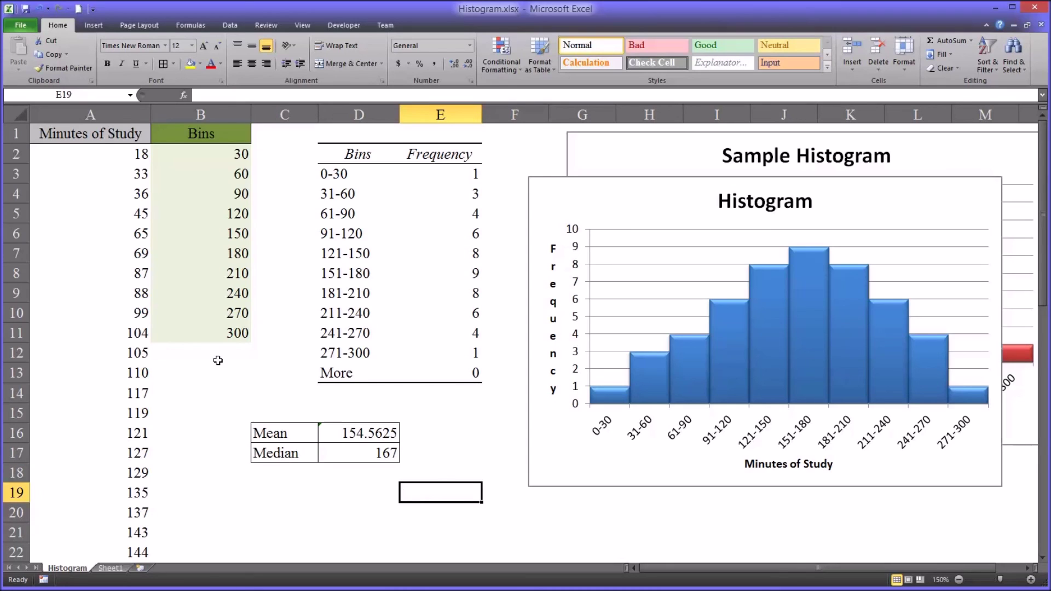
# Drag the blue Histogram chart left over the Bins/Frequency table.
pyautogui.click(111, 115)
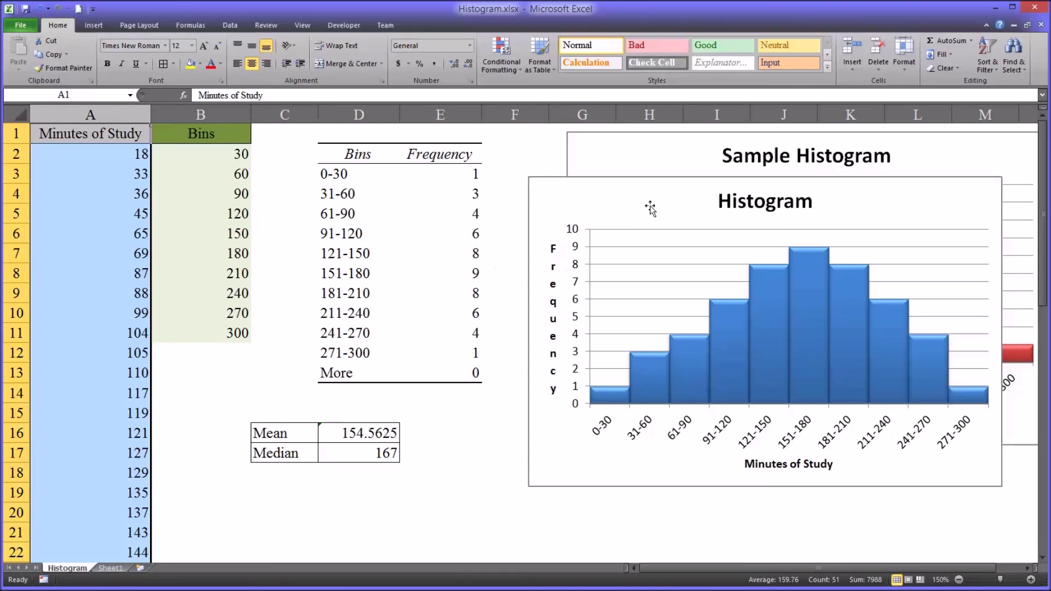
pyautogui.moveTo(554, 206); pyautogui.dragTo(362, 178)
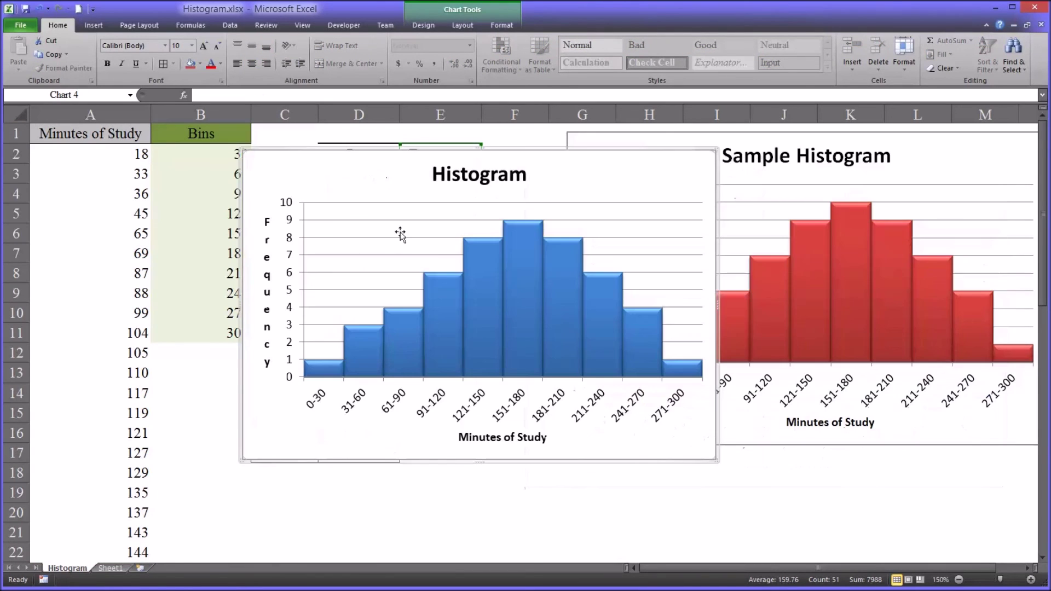